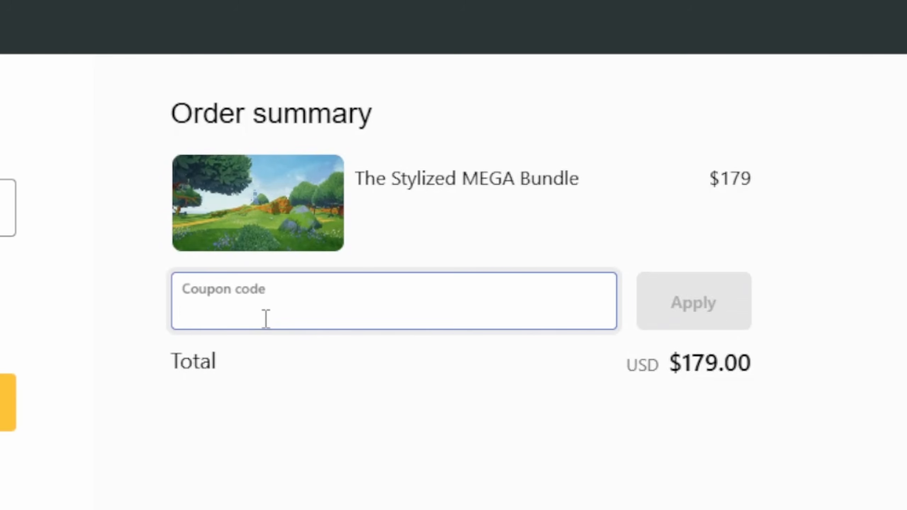
# Step: Apply the coupon code BF2024 to the order for The Stylized MEGA Bundle
pyautogui.write('BF2024')
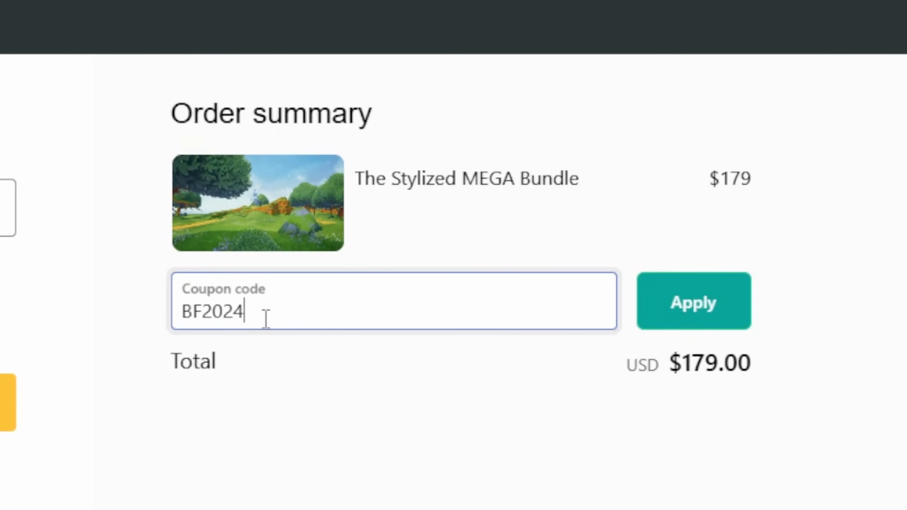
pyautogui.click(701, 318)
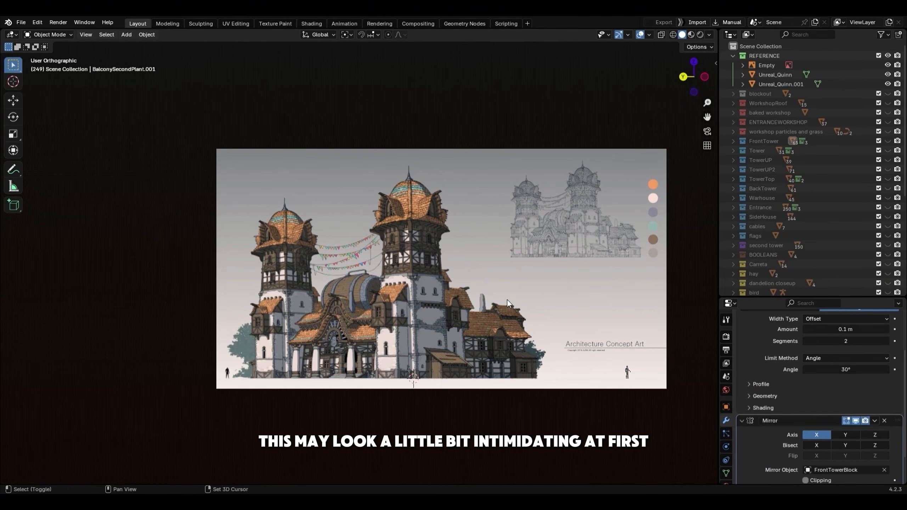
# Step: Switch to Blender and examine the building concept art for repeating modular parts such as the balconies, towers and roofs
pyautogui.keyDown('shift'); pyautogui.moveTo(508, 300); pyautogui.dragTo(497, 298, button='middle'); pyautogui.keyUp('shift')
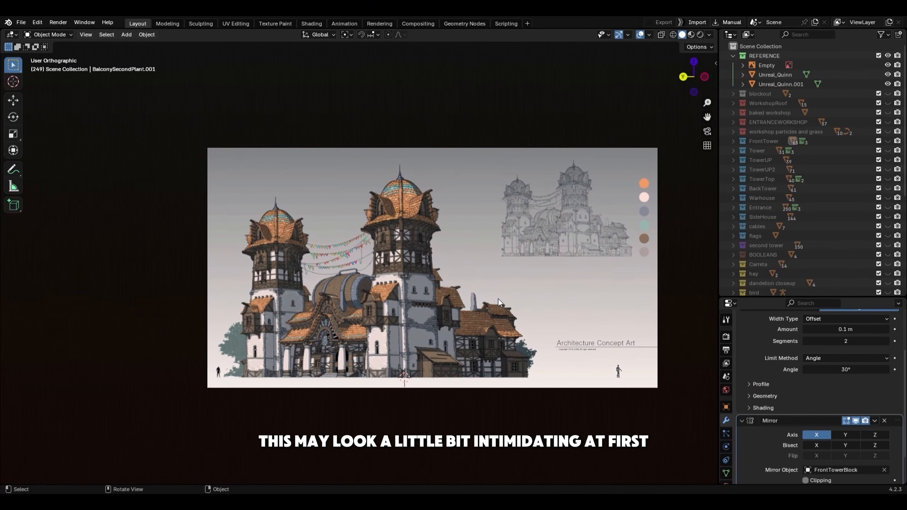
pyautogui.scroll(5, 280, 364)
pyautogui.keyDown('shift'); pyautogui.moveTo(279, 363); pyautogui.dragTo(302, 200, button='middle'); pyautogui.keyUp('shift')
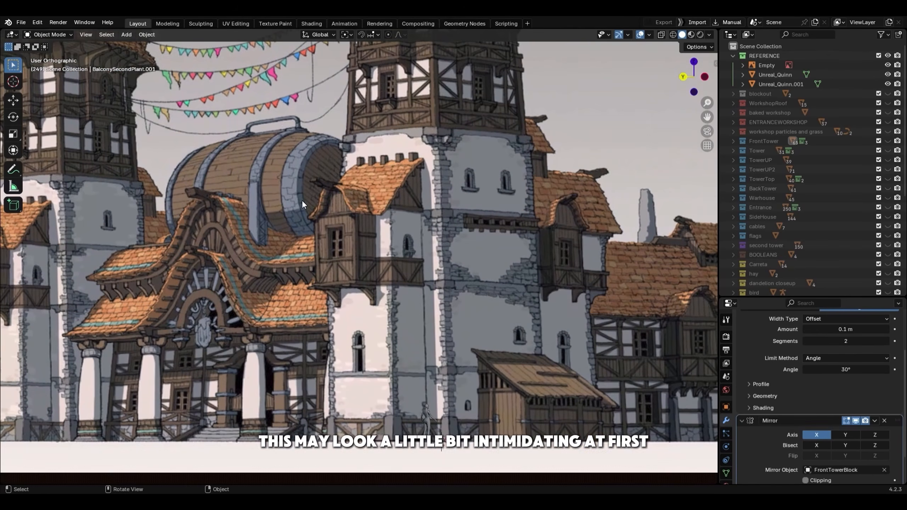
pyautogui.keyDown('shift'); pyautogui.moveTo(407, 295); pyautogui.dragTo(365, 292, button='middle'); pyautogui.keyUp('shift')
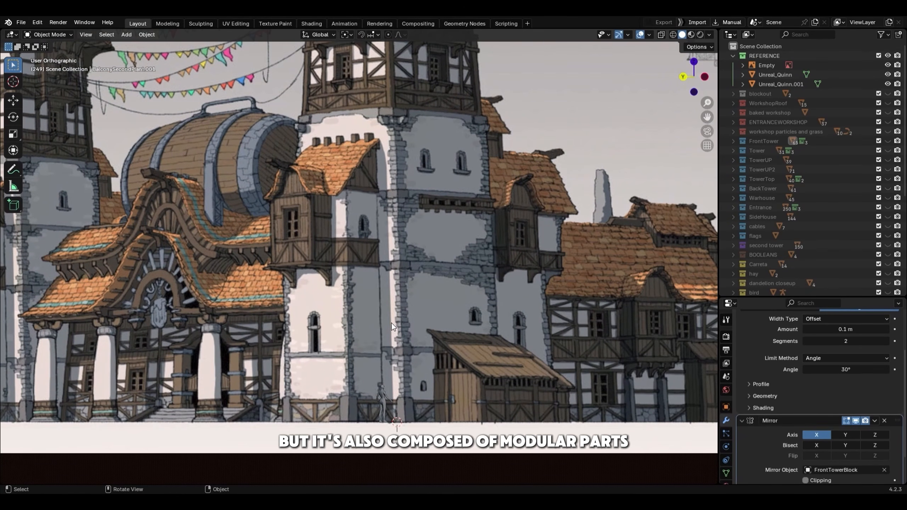
pyautogui.keyDown('shift'); pyautogui.moveTo(353, 301); pyautogui.dragTo(345, 336, button='middle'); pyautogui.keyUp('shift')
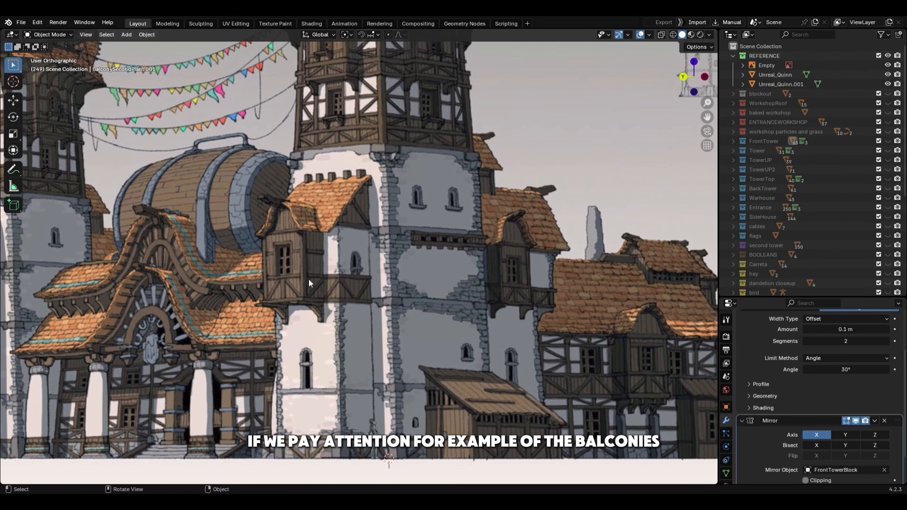
pyautogui.keyDown('ctrl'); pyautogui.moveTo(315, 302); pyautogui.dragTo(396, 340, button='middle'); pyautogui.keyUp('ctrl')
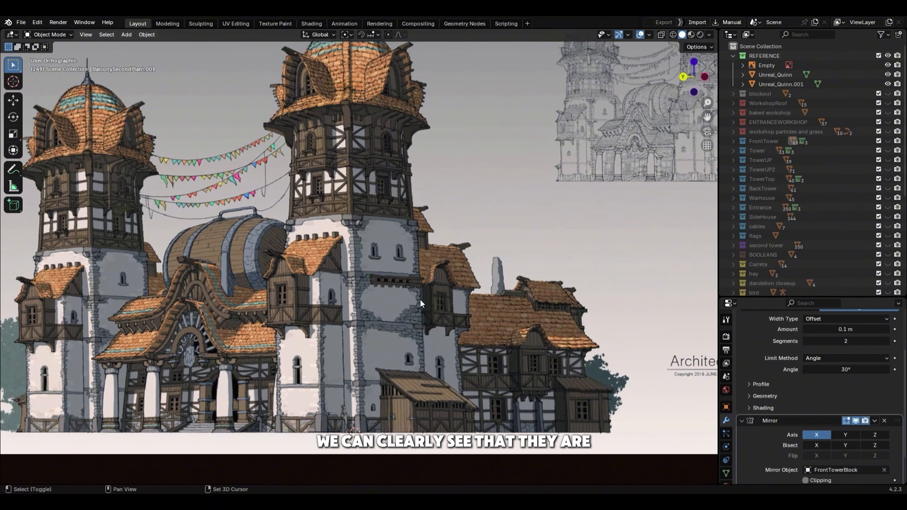
pyautogui.keyDown('shift'); pyautogui.moveTo(300, 237); pyautogui.dragTo(305, 247, button='middle'); pyautogui.keyUp('shift')
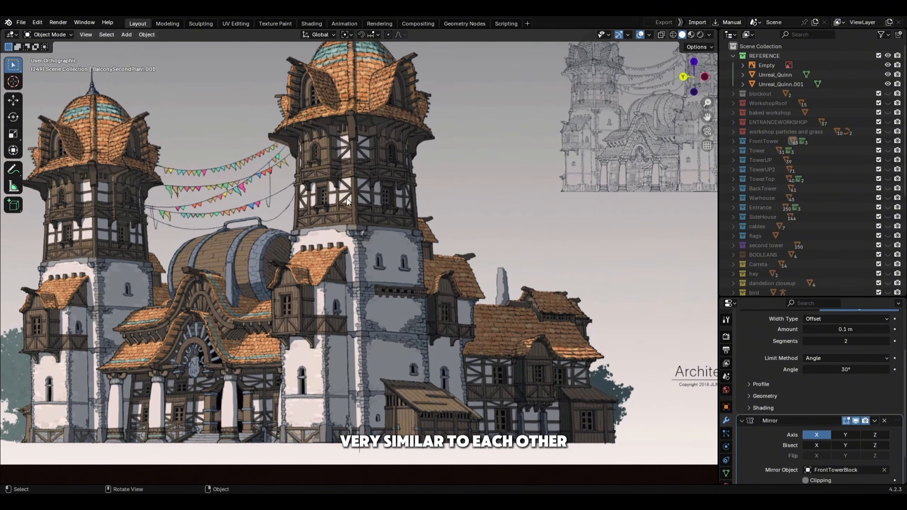
pyautogui.scroll(-2, 304, 251)
pyautogui.scroll(2, 309, 271)
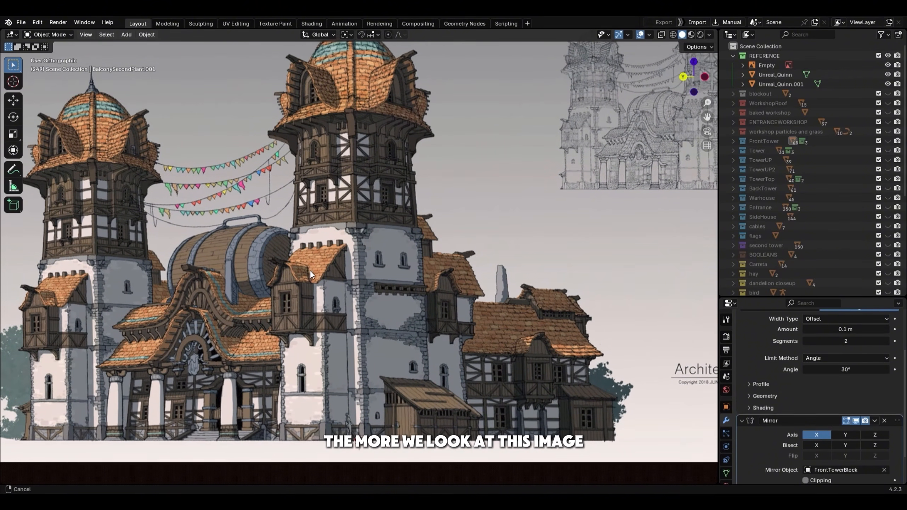
pyautogui.keyDown('shift'); pyautogui.moveTo(310, 270); pyautogui.dragTo(355, 255, button='middle'); pyautogui.keyUp('shift')
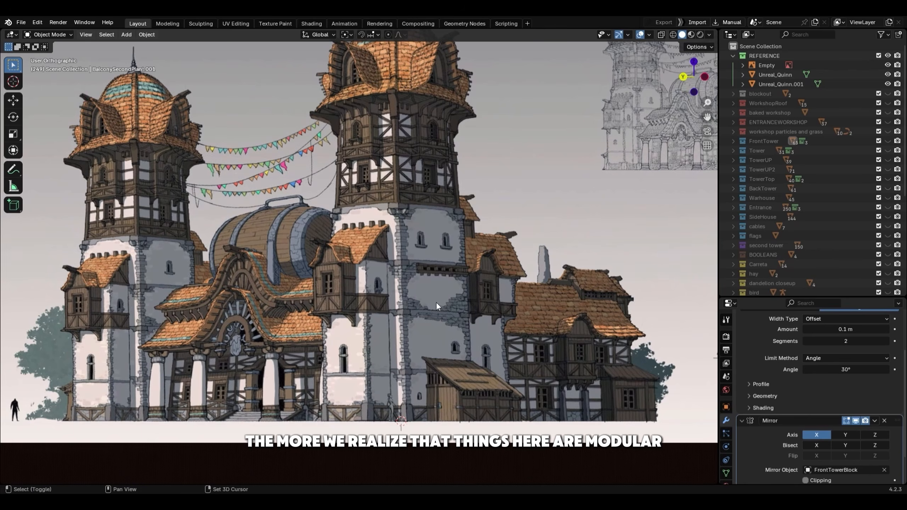
pyautogui.keyDown('shift'); pyautogui.moveTo(436, 303); pyautogui.dragTo(443, 318, button='middle'); pyautogui.keyUp('shift')
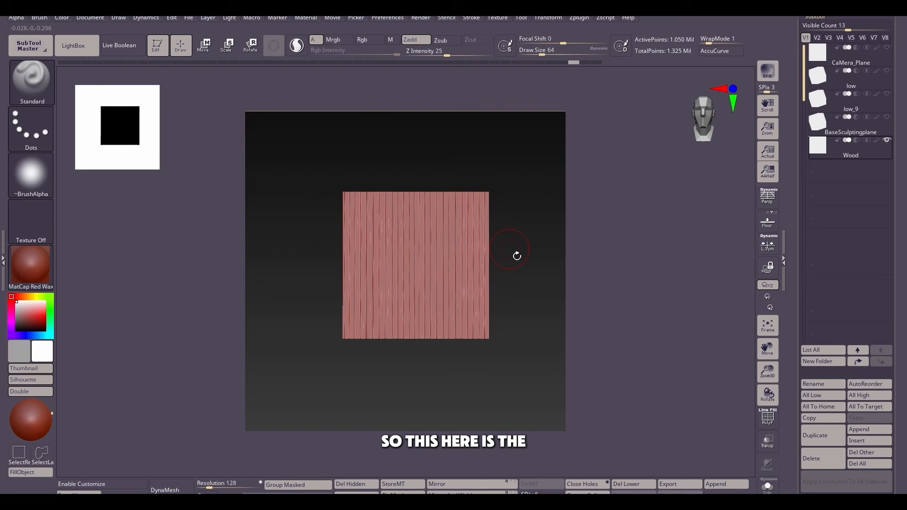
# Step: Switch to ZBrush, inspect the Wood plank sculpt and look up the WrapMode setting among the brush's curve options
pyautogui.moveTo(516, 256); pyautogui.dragTo(658, 306)
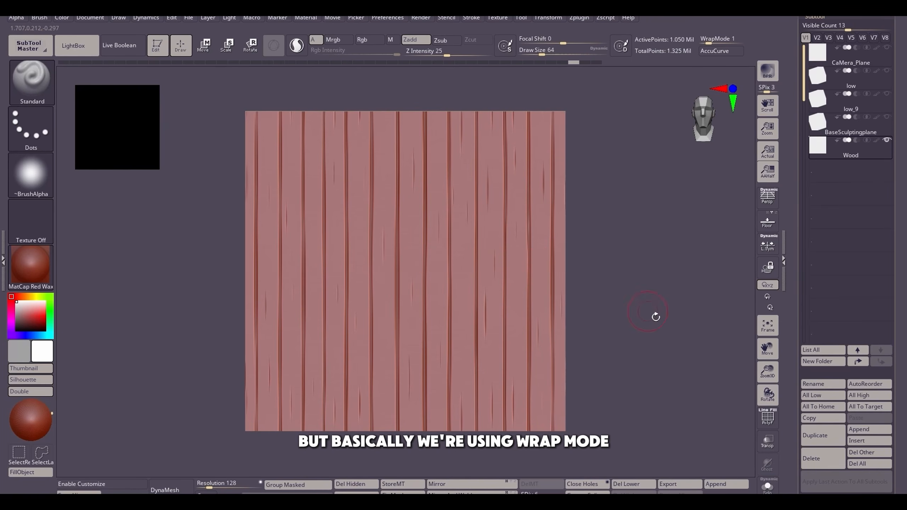
pyautogui.keyDown('ctrl'); pyautogui.moveTo(655, 316); pyautogui.dragTo(616, 257, button='right'); pyautogui.keyUp('ctrl')
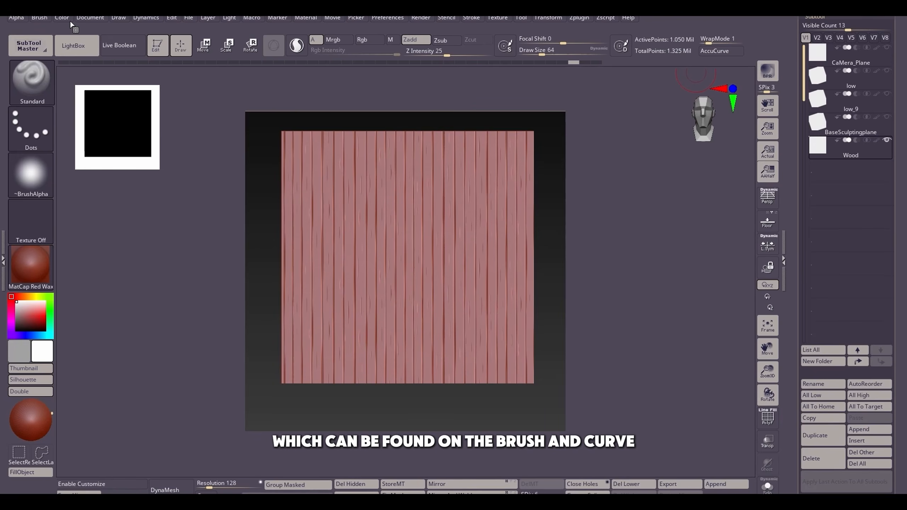
pyautogui.click(42, 17)
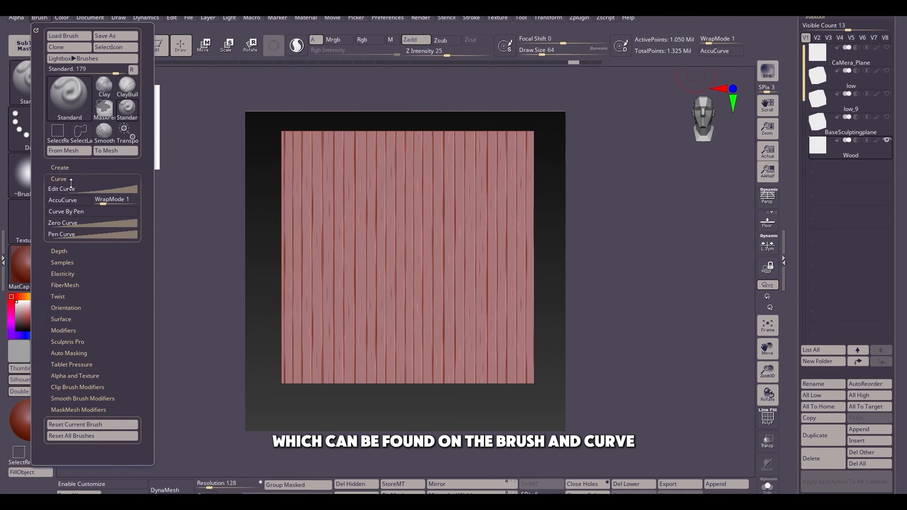
pyautogui.moveTo(412, 263)
pyautogui.mouseDown()
pyautogui.moveTo(441, 237)
pyautogui.moveTo(437, 285)
pyautogui.moveTo(374, 255)
pyautogui.moveTo(373, 218)
pyautogui.moveTo(429, 214)
pyautogui.mouseUp()
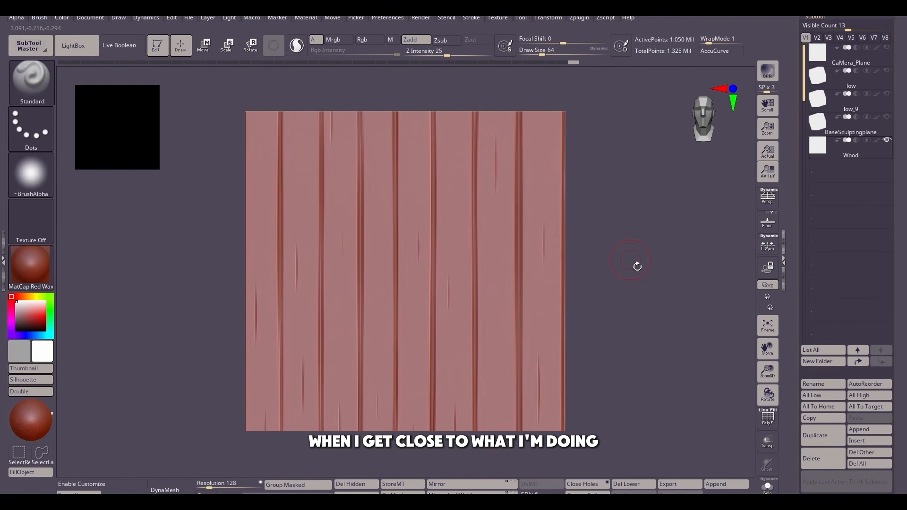
# Step: Frame the view on the CaMera_Plane subtool and make the Wood subtool active again
pyautogui.keyDown('ctrl'); pyautogui.moveTo(637, 265); pyautogui.dragTo(656, 257, button='right'); pyautogui.keyUp('ctrl')
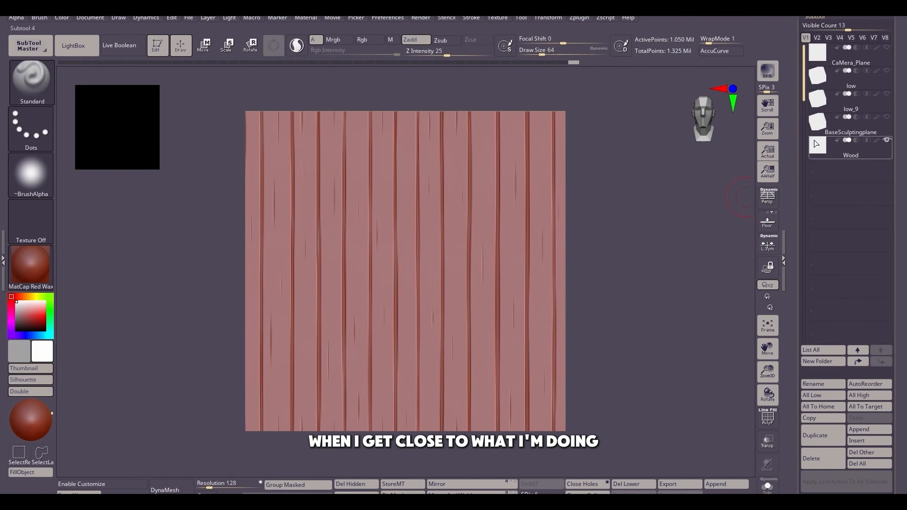
pyautogui.click(821, 53)
pyautogui.press('f')
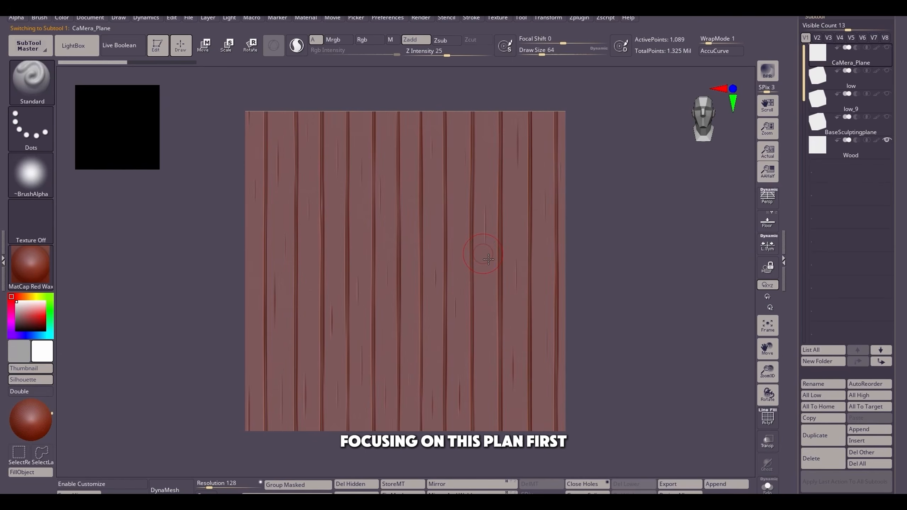
pyautogui.click(816, 157)
# Step: Try freehand Standard brush strokes running over the edges of the Wood plane to test the wrapping, undoing each one
pyautogui.moveTo(373, 291)
pyautogui.mouseDown()
pyautogui.moveTo(426, 238)
pyautogui.moveTo(523, 300)
pyautogui.moveTo(622, 285)
pyautogui.mouseUp()
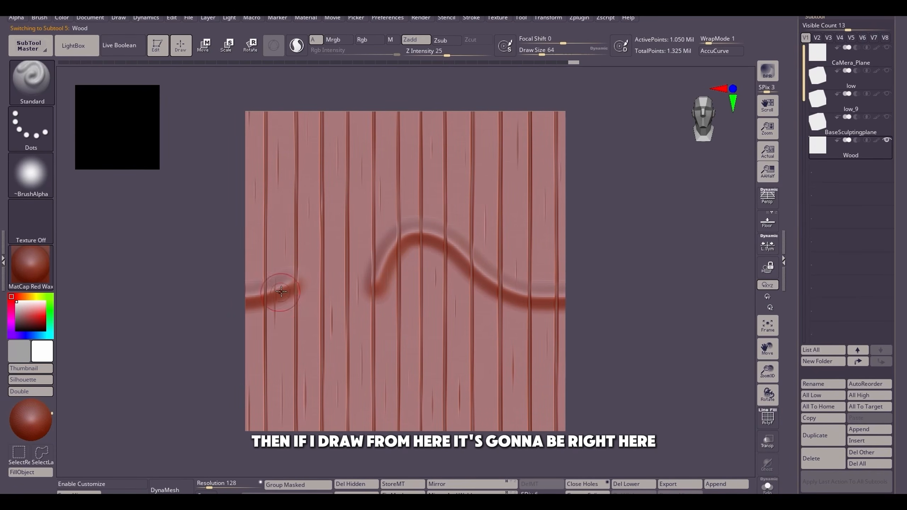
pyautogui.hotkey('ctrl', 'z')
pyautogui.moveTo(352, 230)
pyautogui.mouseDown()
pyautogui.moveTo(199, 160)
pyautogui.moveTo(202, 120)
pyautogui.mouseUp()
pyautogui.hotkey('ctrl', 'z')
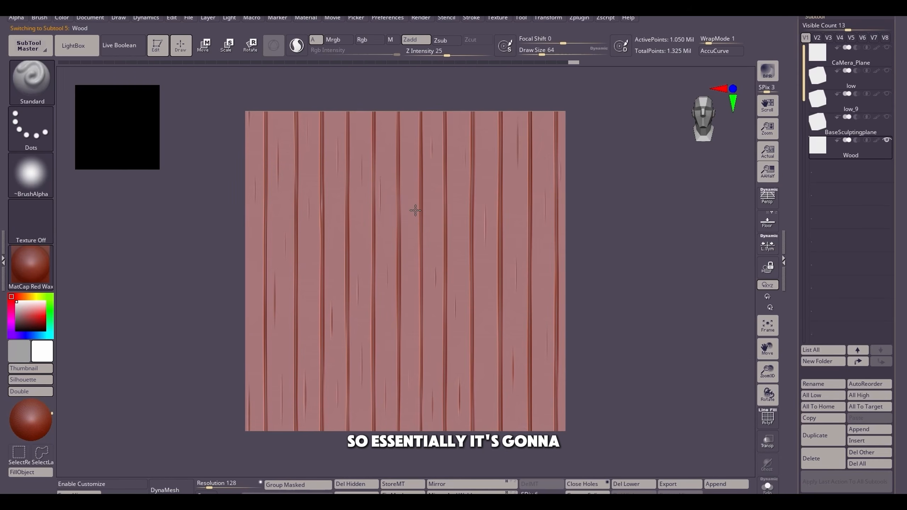
pyautogui.moveTo(414, 210)
pyautogui.mouseDown()
pyautogui.moveTo(576, 309)
pyautogui.moveTo(642, 318)
pyautogui.mouseUp()
pyautogui.hotkey('ctrl', 'z')
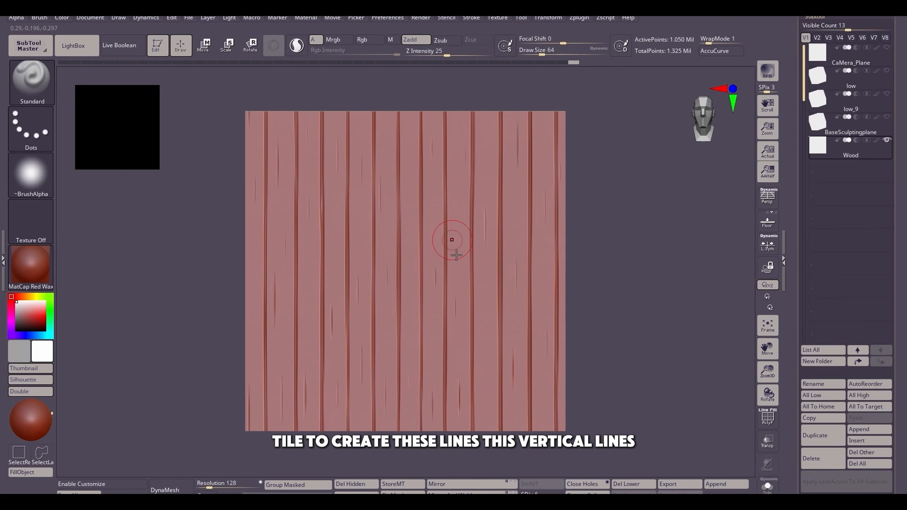
# Step: Load the Orb_Line_Large brush from the Orb brush pack
pyautogui.press(',')
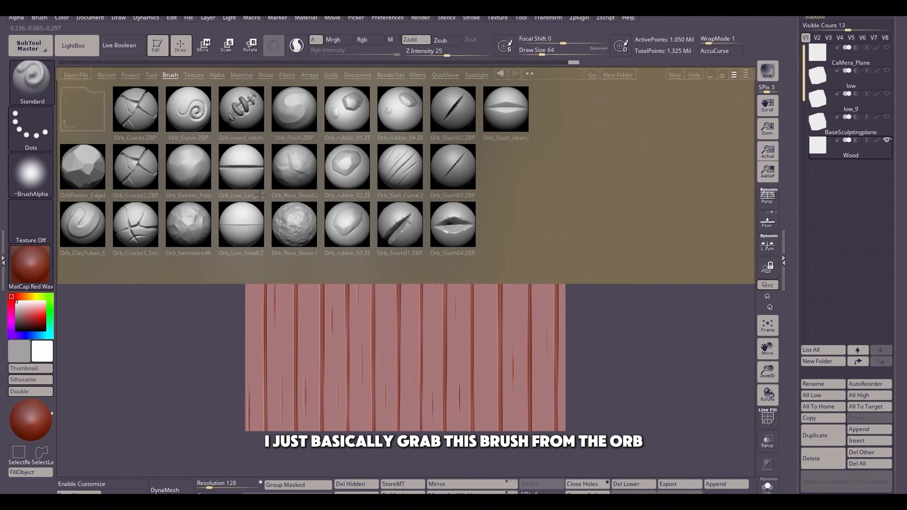
pyautogui.doubleClick(259, 167)
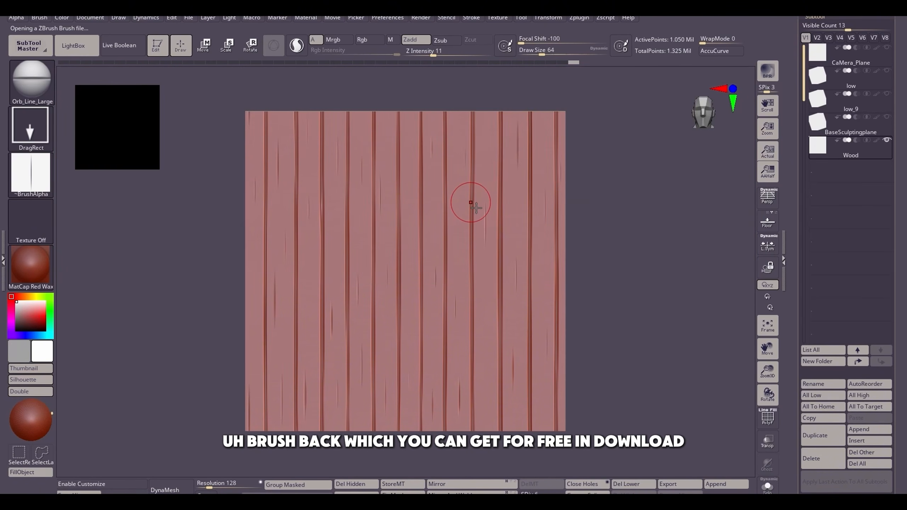
pyautogui.press(',')
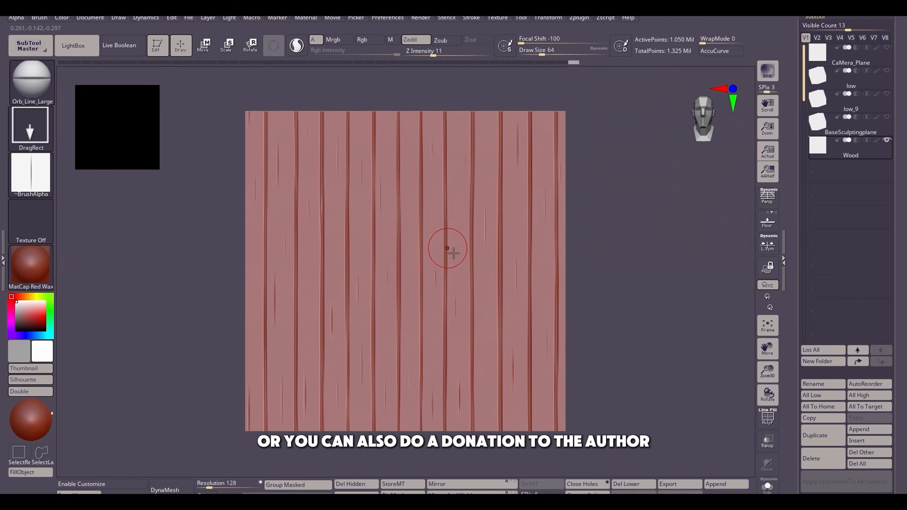
# Step: Try carving an extra vertical plank line down the Wood plane with Orb_Line_Large, and undo the strokes
pyautogui.moveTo(460, 207)
pyautogui.mouseDown()
pyautogui.moveTo(466, 325)
pyautogui.moveTo(484, 346)
pyautogui.moveTo(469, 351)
pyautogui.moveTo(472, 381)
pyautogui.mouseUp()
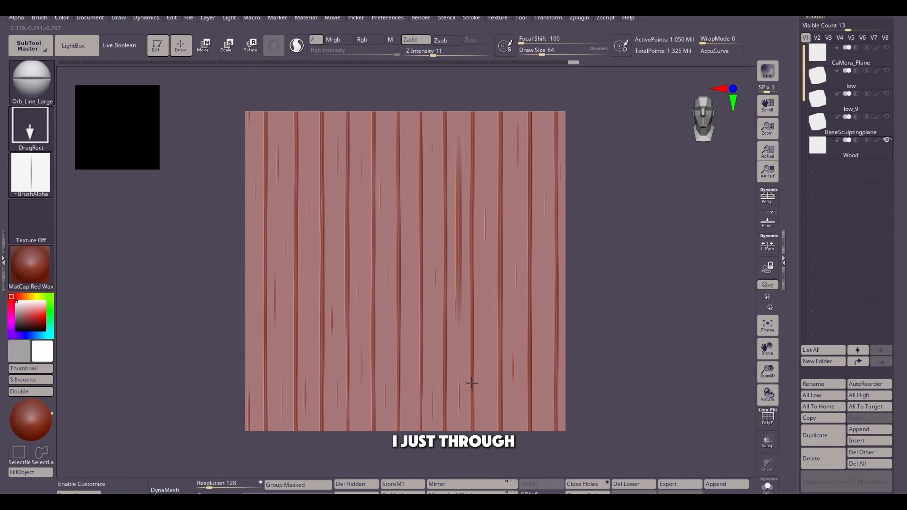
pyautogui.moveTo(460, 339); pyautogui.dragTo(466, 472)
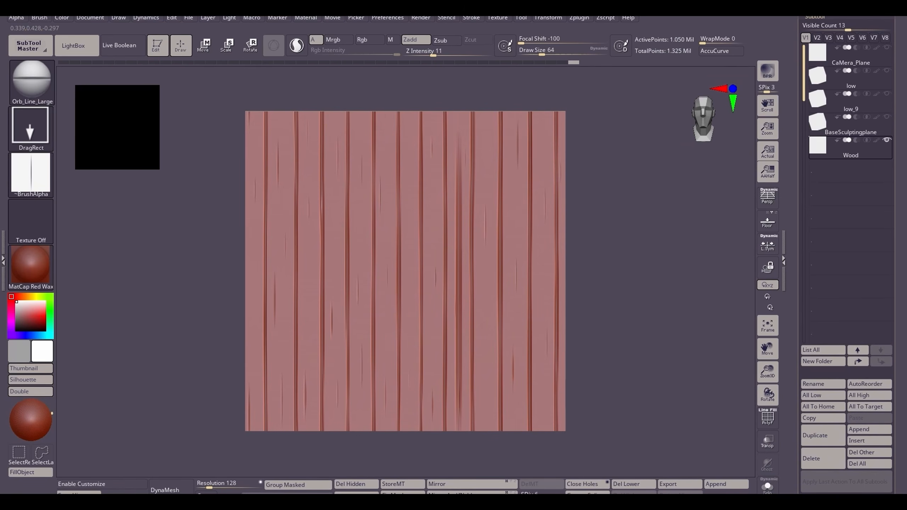
pyautogui.moveTo(464, 121); pyautogui.dragTo(458, 218)
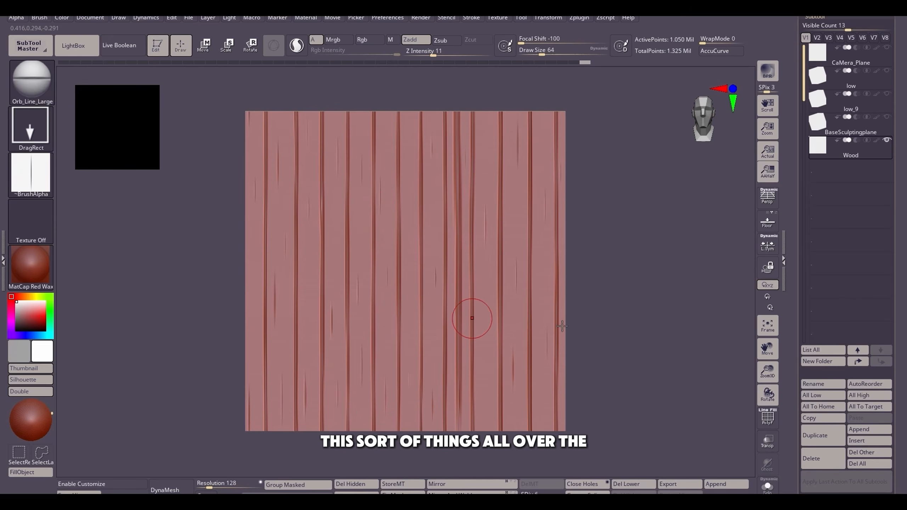
pyautogui.hotkey('ctrl', 'z')
pyautogui.hotkey('ctrl', 'z')
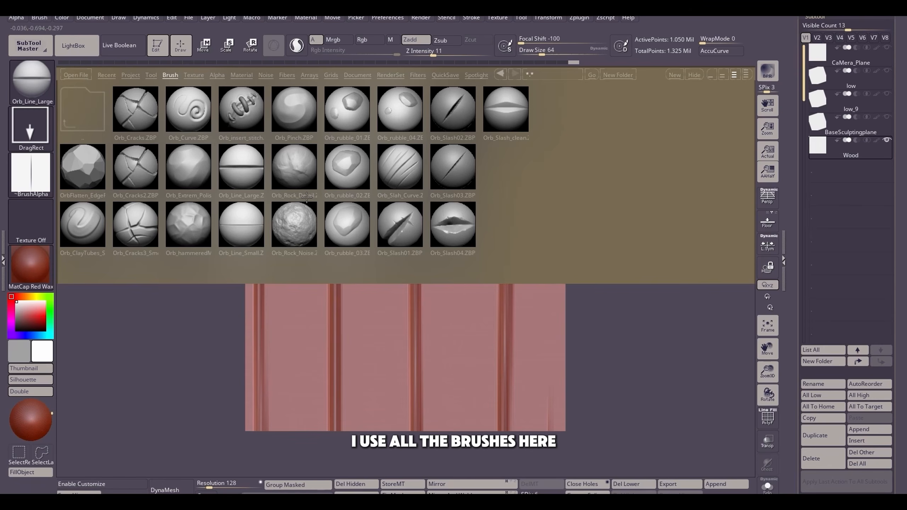
# Step: Load the Orb_Slash02 brush from the Orb brush pack
pyautogui.doubleClick(461, 126)
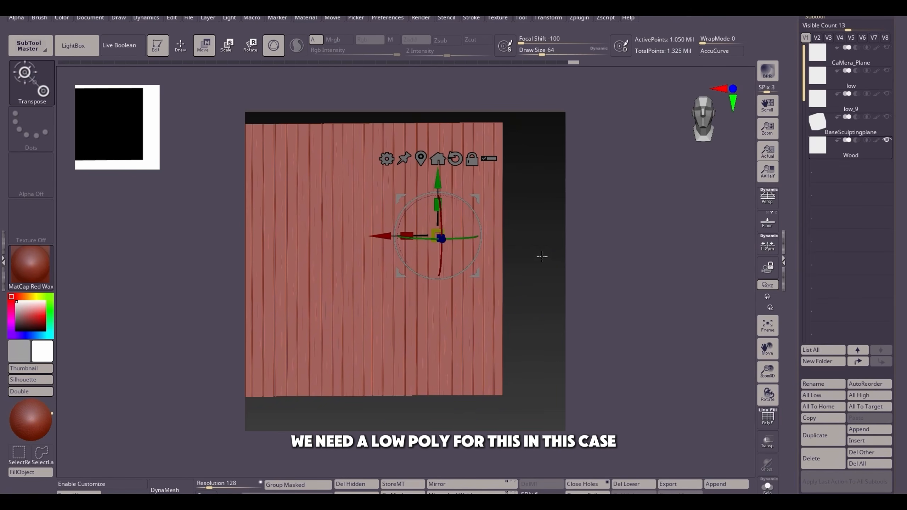
# Step: Examine the low subtool plane in the middle of the wood sculpt and the larger low_9 plane
pyautogui.click(858, 86)
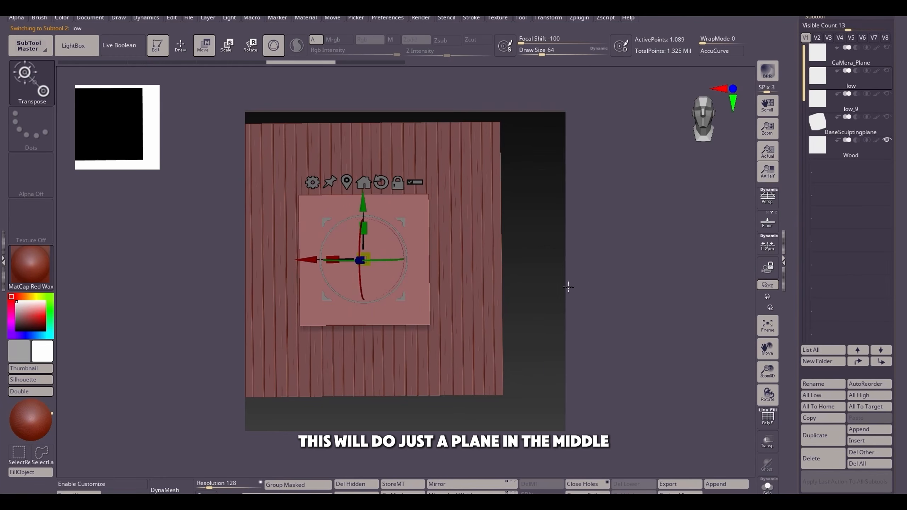
pyautogui.moveTo(568, 287); pyautogui.dragTo(531, 252)
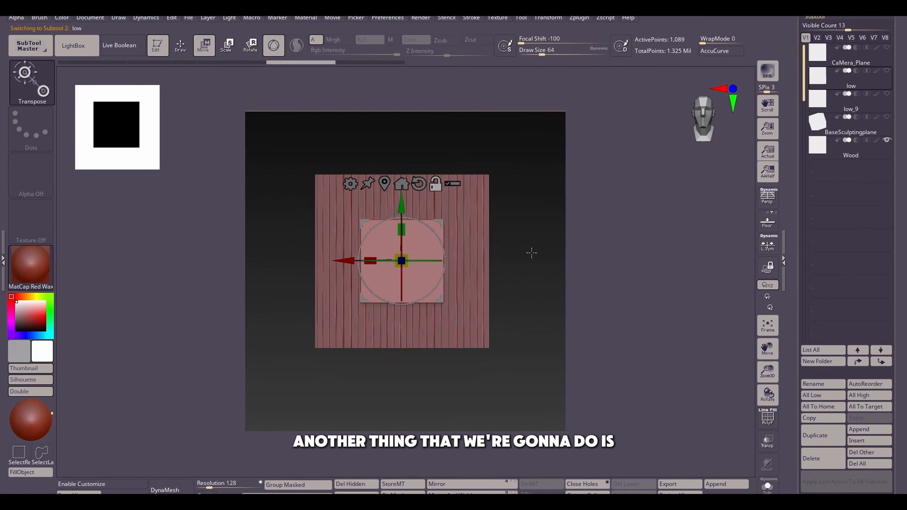
pyautogui.scroll(3, 531, 253)
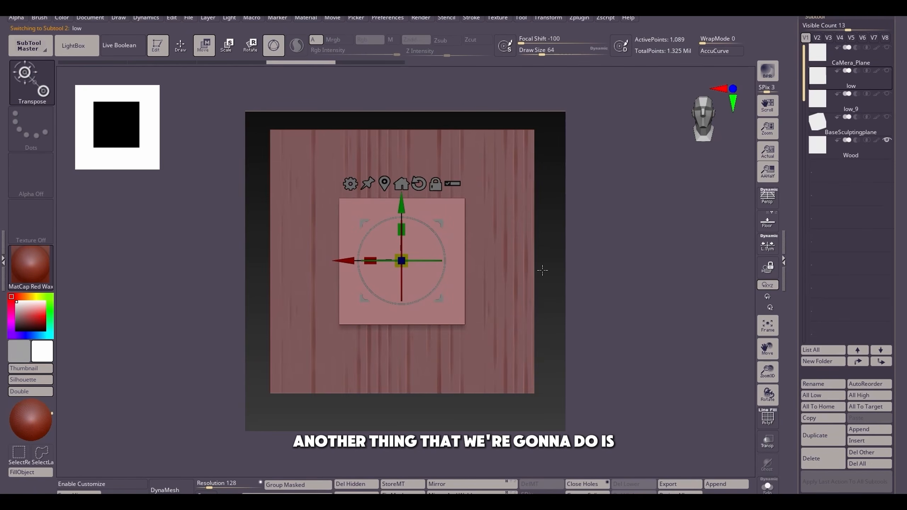
pyautogui.click(828, 105)
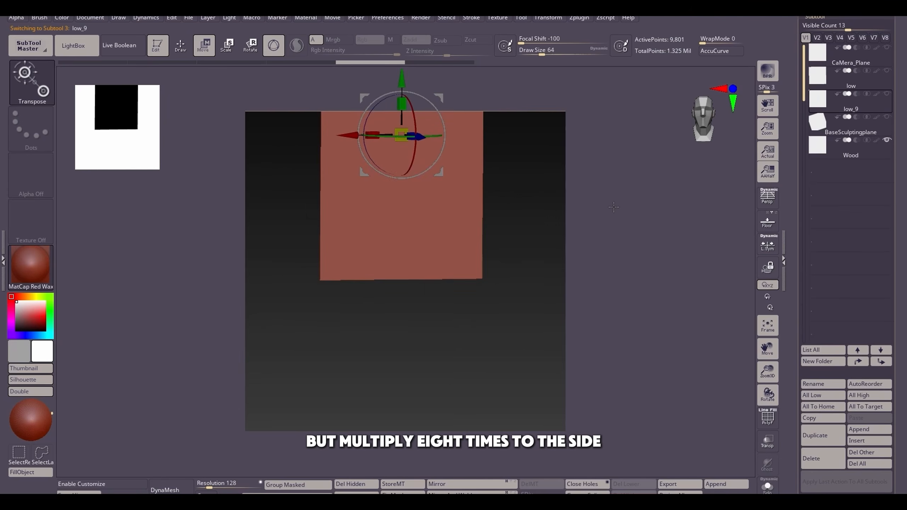
pyautogui.moveTo(603, 285)
pyautogui.keyDown('alt'); pyautogui.mouseDown()
pyautogui.moveTo(601, 305)
pyautogui.moveTo(599, 274)
pyautogui.mouseUp(); pyautogui.keyUp('alt')
# Step: Duplicate the low subtool's plane directly beside the original, and select the low_9 subtool
pyautogui.click(817, 83)
pyautogui.press('f')
pyautogui.keyDown('alt'); pyautogui.moveTo(377, 303); pyautogui.dragTo(282, 249); pyautogui.keyUp('alt')
pyautogui.keyDown('ctrl'); pyautogui.moveTo(354, 189); pyautogui.dragTo(353, 95); pyautogui.keyUp('ctrl')
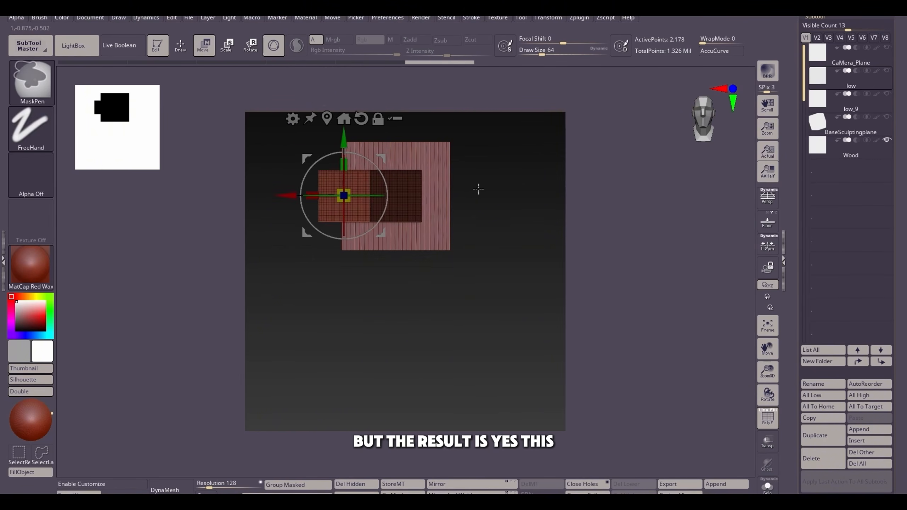
pyautogui.click(863, 98)
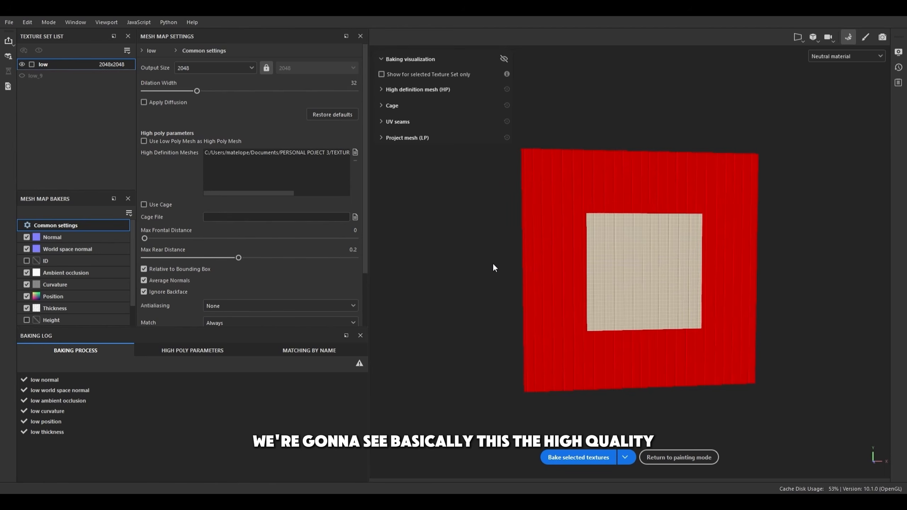
# Step: Switch to Substance 3D Painter and examine the low mesh against the surrounding red high-definition mesh in the baking view
pyautogui.scroll(-2, 493, 268)
pyautogui.keyDown('alt'); pyautogui.moveTo(499, 261); pyautogui.dragTo(561, 275); pyautogui.keyUp('alt')
pyautogui.scroll(3, 607, 297)
pyautogui.keyDown('alt'); pyautogui.moveTo(478, 190); pyautogui.dragTo(571, 178); pyautogui.keyUp('alt')
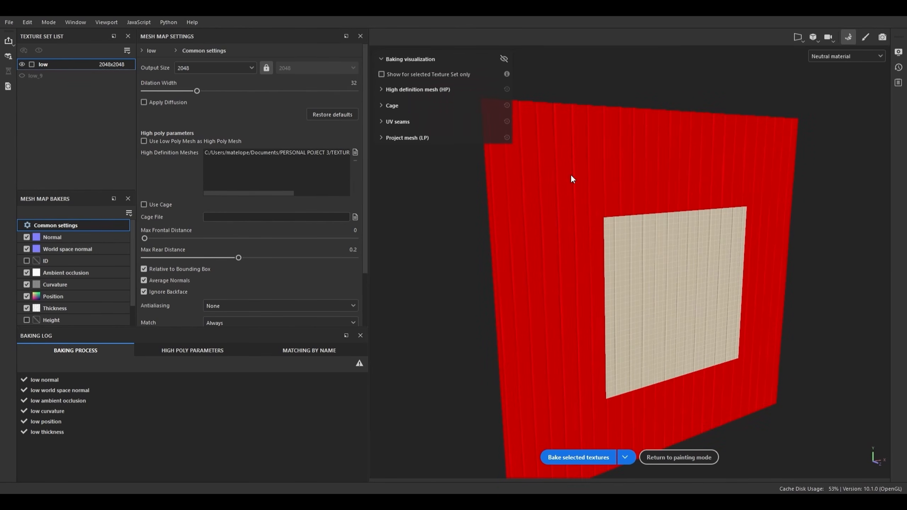
# Step: Return from baking to painting mode and try a white brush stroke on the low plane
pyautogui.keyDown('alt'); pyautogui.moveTo(753, 378); pyautogui.dragTo(684, 357); pyautogui.keyUp('alt')
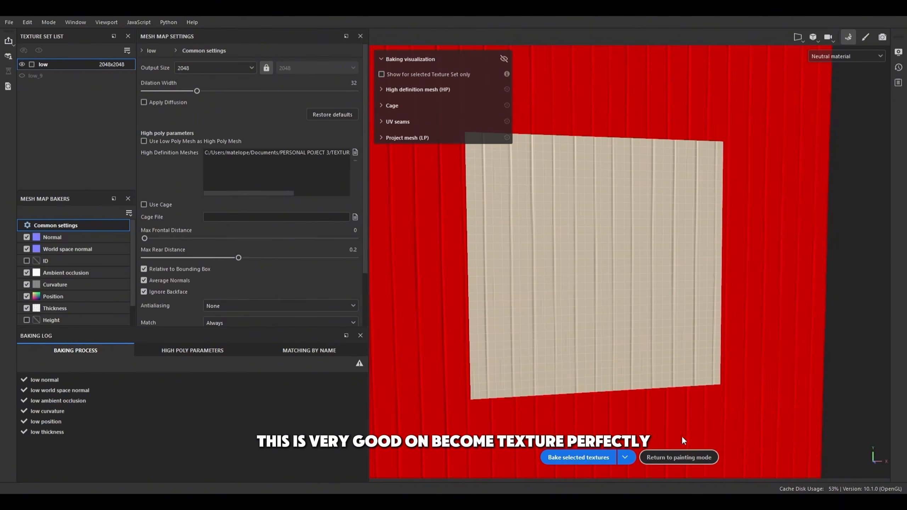
pyautogui.click(680, 457)
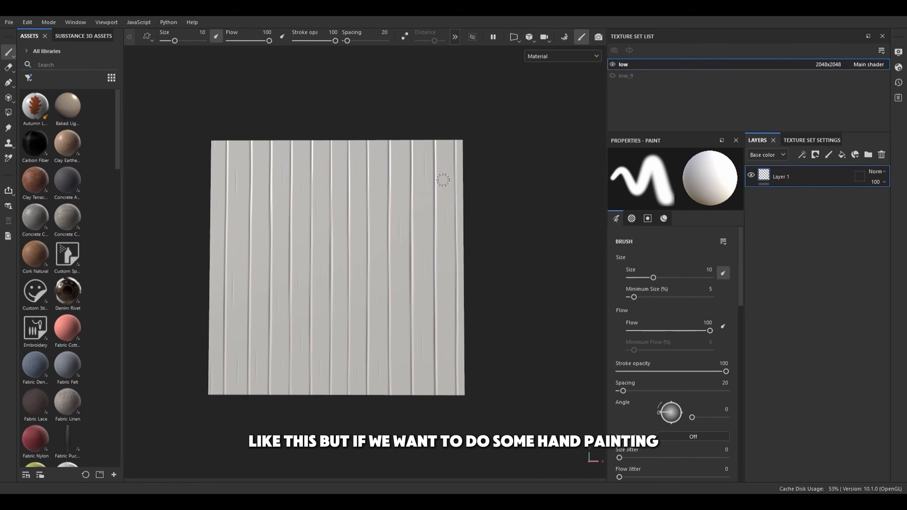
pyautogui.moveTo(443, 179); pyautogui.dragTo(424, 205)
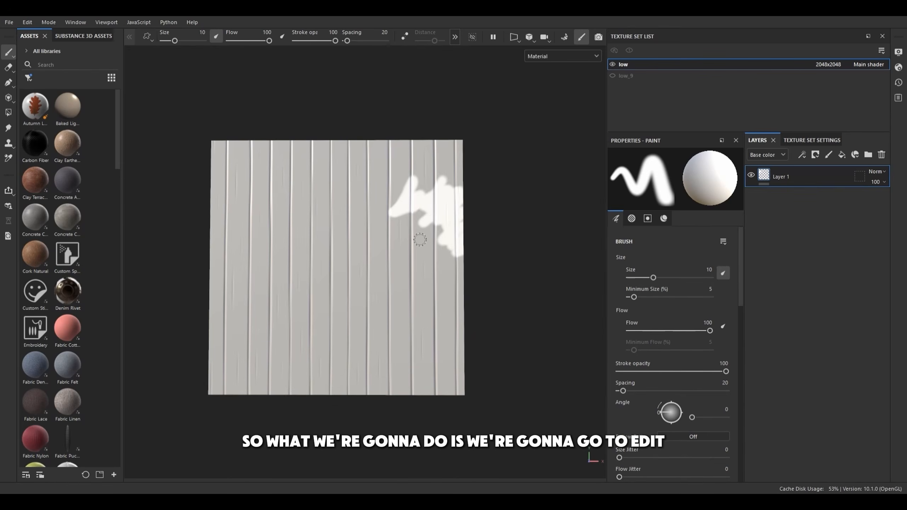
pyautogui.hotkey('ctrl', 'z')
# Step: Switch to the low_9 texture set and frame its whole plank plane
pyautogui.scroll(-4, 457, 236)
pyautogui.press('f')
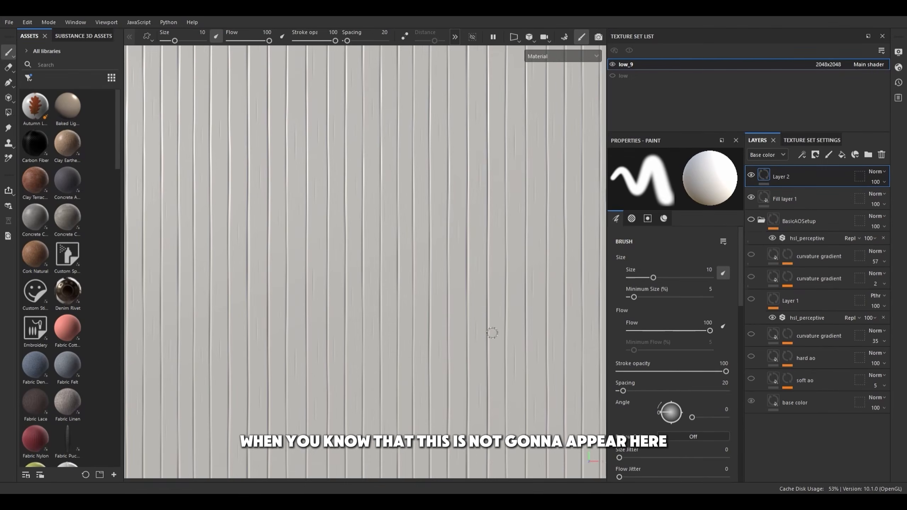
pyautogui.scroll(-3, 492, 330)
pyautogui.keyDown('alt'); pyautogui.moveTo(455, 290); pyautogui.dragTo(589, 229); pyautogui.keyUp('alt')
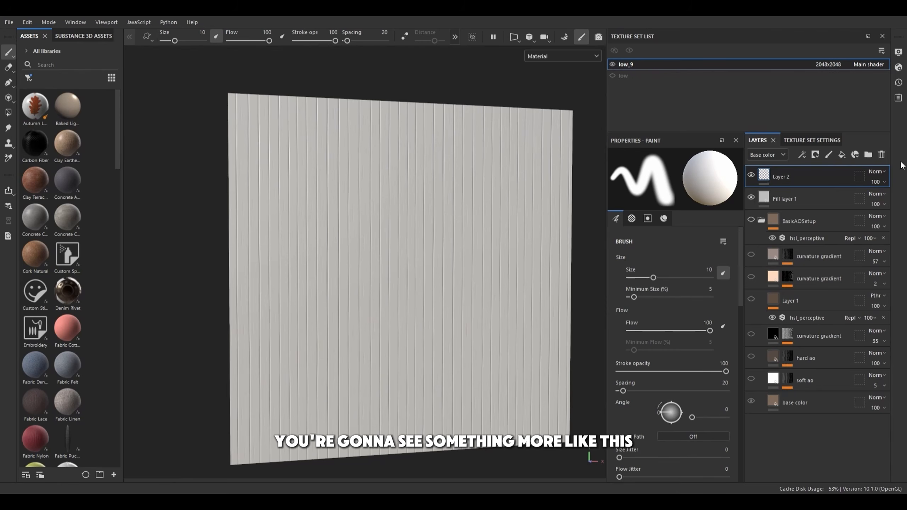
# Step: Remove the normal, world space normal, ambient occlusion, curvature, position and thickness mesh maps from the low_9 texture set
pyautogui.click(811, 140)
pyautogui.click(873, 222)
pyautogui.click(873, 243)
pyautogui.click(873, 284)
pyautogui.click(872, 305)
pyautogui.click(873, 326)
pyautogui.click(873, 347)
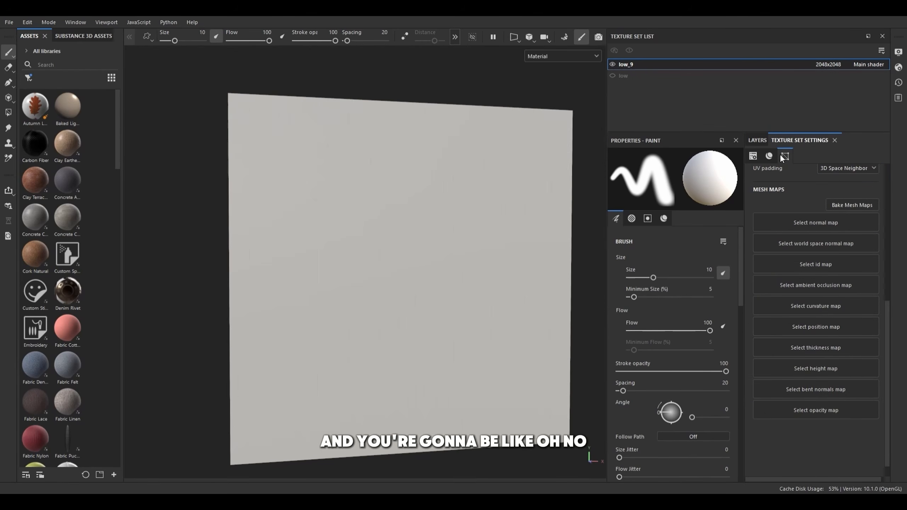
# Step: Assign the low mesh's baked normal, world space normal, ambient occlusion, curvature, position and thickness maps to the low_9 texture set
pyautogui.click(757, 140)
pyautogui.keyDown('alt'); pyautogui.moveTo(343, 286); pyautogui.dragTo(416, 299); pyautogui.keyUp('alt')
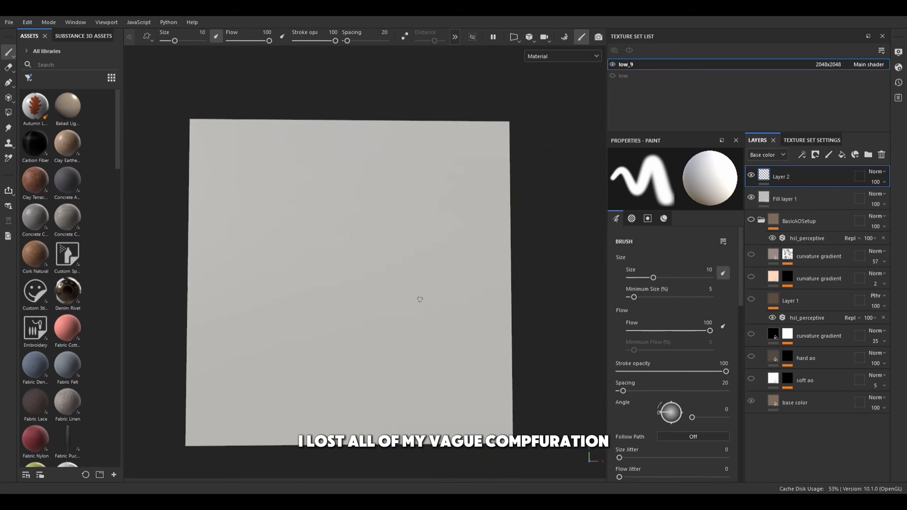
pyautogui.scroll(3, 421, 281)
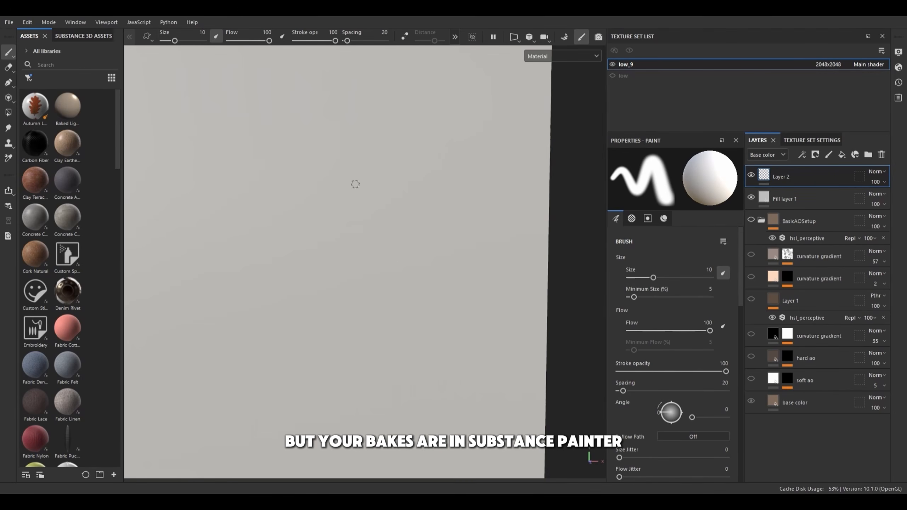
pyautogui.keyDown('alt'); pyautogui.moveTo(355, 184); pyautogui.dragTo(349, 230); pyautogui.keyUp('alt')
pyautogui.moveTo(119, 135)
pyautogui.mouseDown()
pyautogui.moveTo(120, 216)
pyautogui.moveTo(121, 140)
pyautogui.mouseUp()
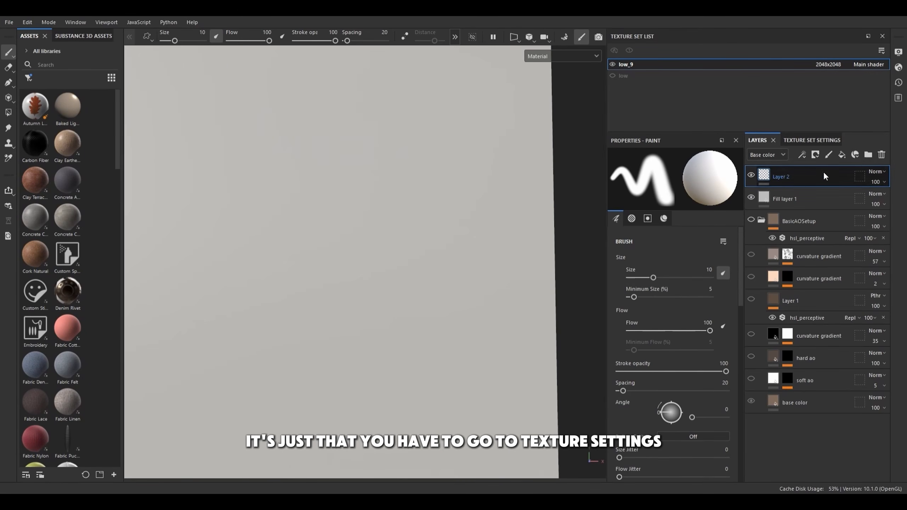
pyautogui.click(811, 139)
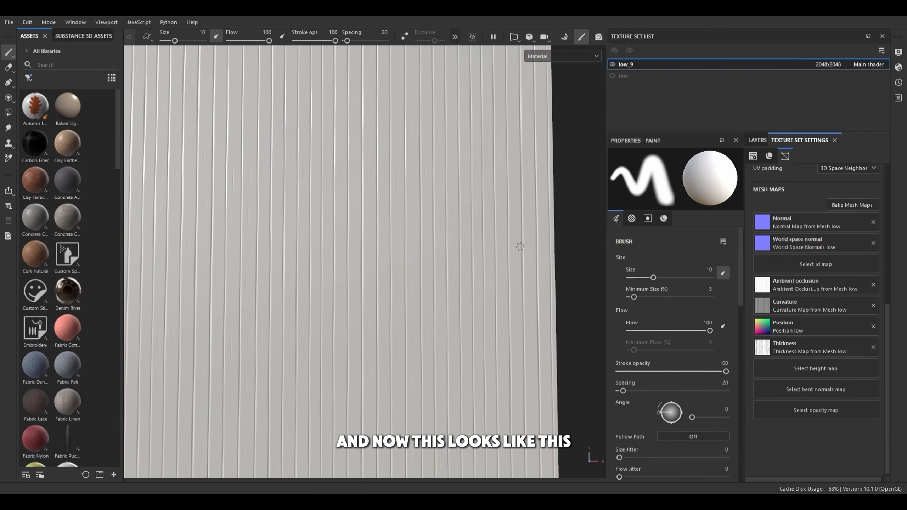
pyautogui.keyDown('alt'); pyautogui.moveTo(520, 246); pyautogui.dragTo(336, 257, button='right'); pyautogui.keyUp('alt')
pyautogui.keyDown('alt'); pyautogui.moveTo(336, 258); pyautogui.dragTo(535, 255); pyautogui.keyUp('alt')
# Step: Try looping white brush strokes on Layer 2 in the middle of the low_9 plane to test the repetition
pyautogui.click(758, 140)
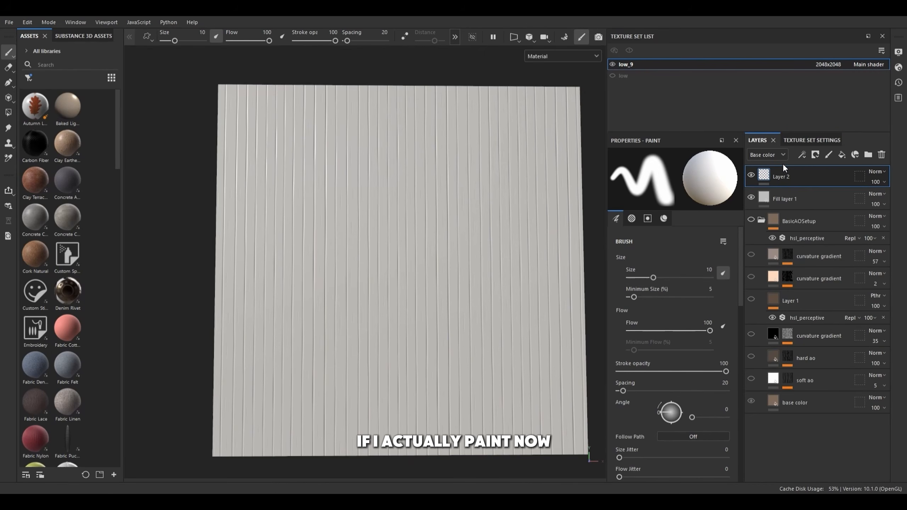
pyautogui.moveTo(393, 270)
pyautogui.mouseDown()
pyautogui.moveTo(400, 250)
pyautogui.moveTo(382, 300)
pyautogui.moveTo(396, 244)
pyautogui.mouseUp()
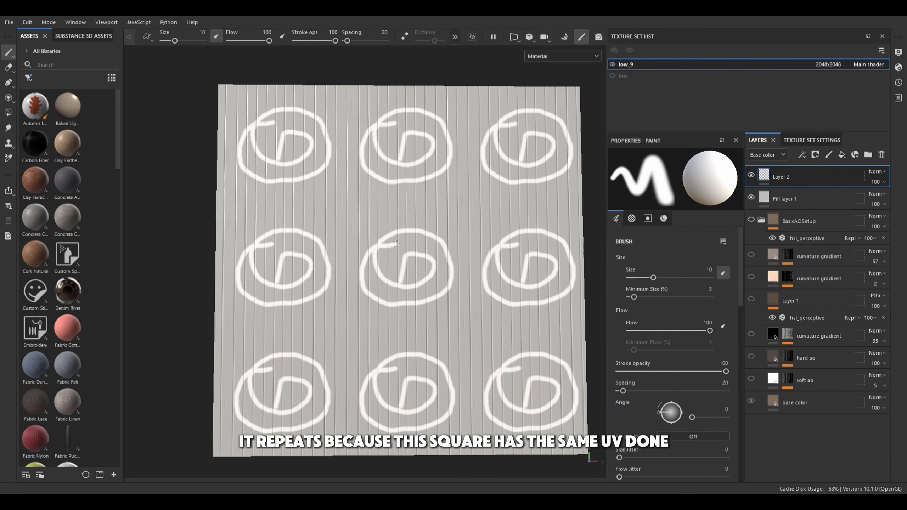
pyautogui.moveTo(350, 89)
pyautogui.mouseDown()
pyautogui.moveTo(401, 187)
pyautogui.moveTo(467, 187)
pyautogui.moveTo(455, 93)
pyautogui.moveTo(364, 94)
pyautogui.mouseUp()
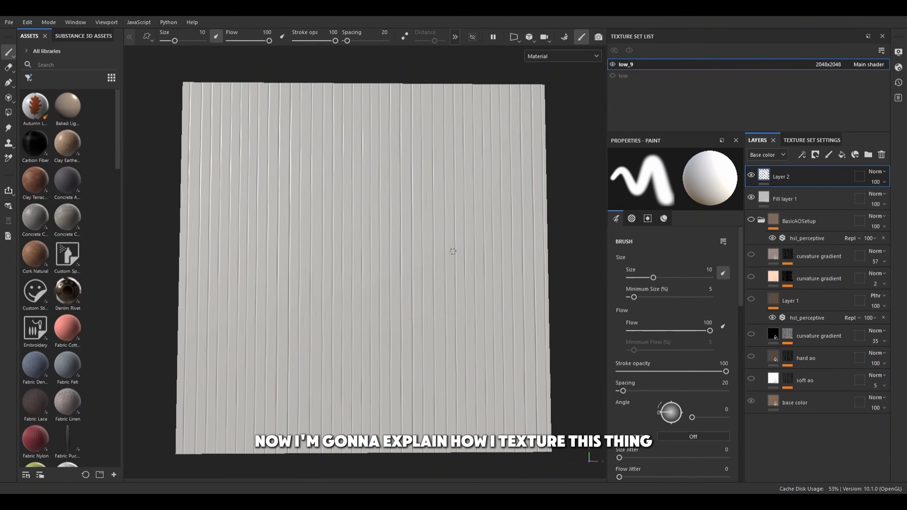
# Step: Hide Layer 2 and Fill layer 1, and show the BasicAOSetup group with its soft ao layer
pyautogui.keyDown('alt'); pyautogui.moveTo(338, 236); pyautogui.dragTo(407, 260); pyautogui.keyUp('alt')
pyautogui.keyDown('alt'); pyautogui.moveTo(407, 260); pyautogui.dragTo(515, 269, button='right'); pyautogui.keyUp('alt')
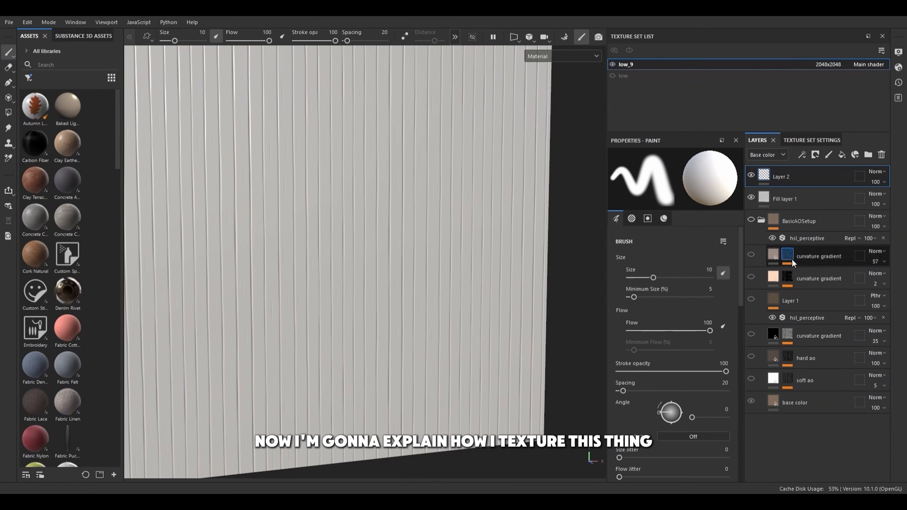
pyautogui.keyDown('alt'); pyautogui.moveTo(409, 319); pyautogui.dragTo(439, 328); pyautogui.keyUp('alt')
pyautogui.keyDown('alt'); pyautogui.moveTo(439, 328); pyautogui.dragTo(500, 350, button='middle'); pyautogui.keyUp('alt')
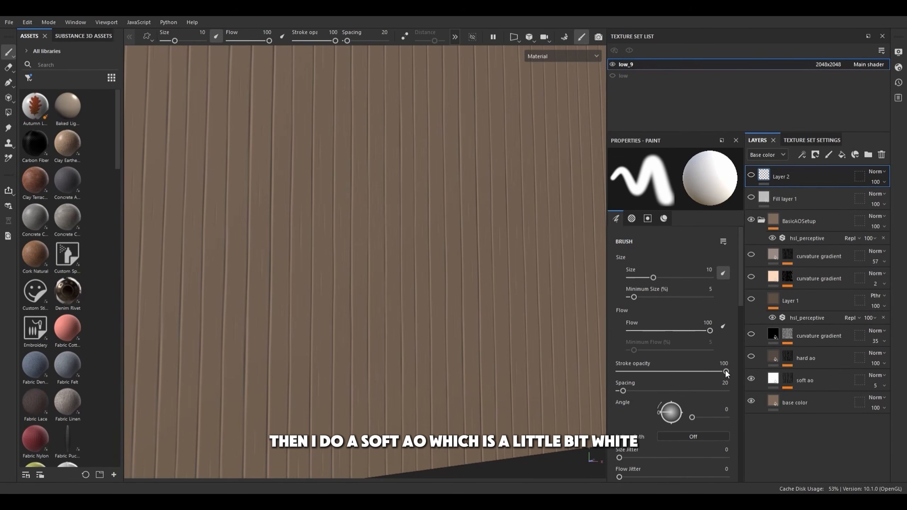
# Step: Show the hard ao layer and the curvature gradient layer with opacity 35 on the planks
pyautogui.keyDown('alt'); pyautogui.moveTo(462, 271); pyautogui.dragTo(410, 247); pyautogui.keyUp('alt')
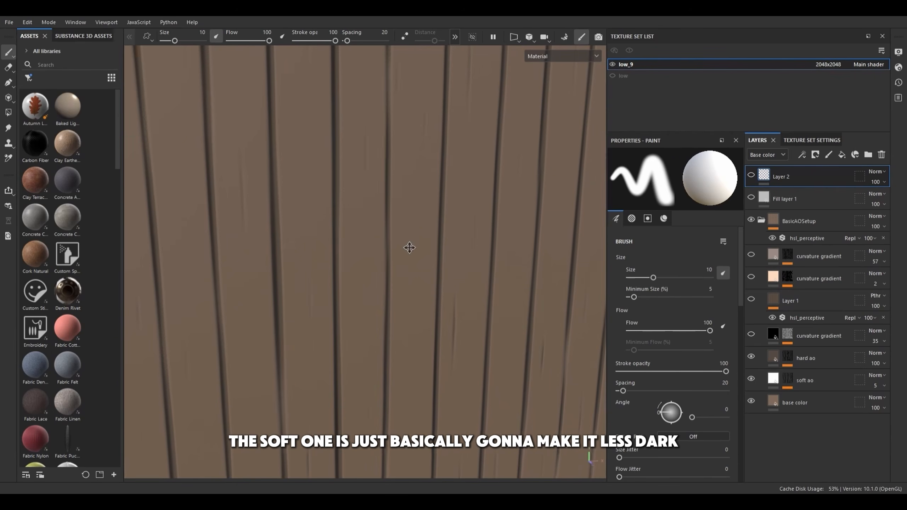
pyautogui.moveTo(409, 247)
pyautogui.keyDown('alt'); pyautogui.mouseDown(button='middle')
pyautogui.moveTo(326, 334)
pyautogui.moveTo(372, 267)
pyautogui.moveTo(420, 318)
pyautogui.moveTo(416, 212)
pyautogui.moveTo(423, 249)
pyautogui.mouseUp(button='middle'); pyautogui.keyUp('alt')
pyautogui.keyDown('alt'); pyautogui.moveTo(336, 204); pyautogui.dragTo(366, 282, button='right'); pyautogui.keyUp('alt')
pyautogui.keyDown('alt'); pyautogui.moveTo(407, 278); pyautogui.dragTo(415, 303); pyautogui.keyUp('alt')
pyautogui.scroll(-2, 415, 303)
pyautogui.keyDown('alt'); pyautogui.moveTo(415, 284); pyautogui.dragTo(433, 314, button='right'); pyautogui.keyUp('alt')
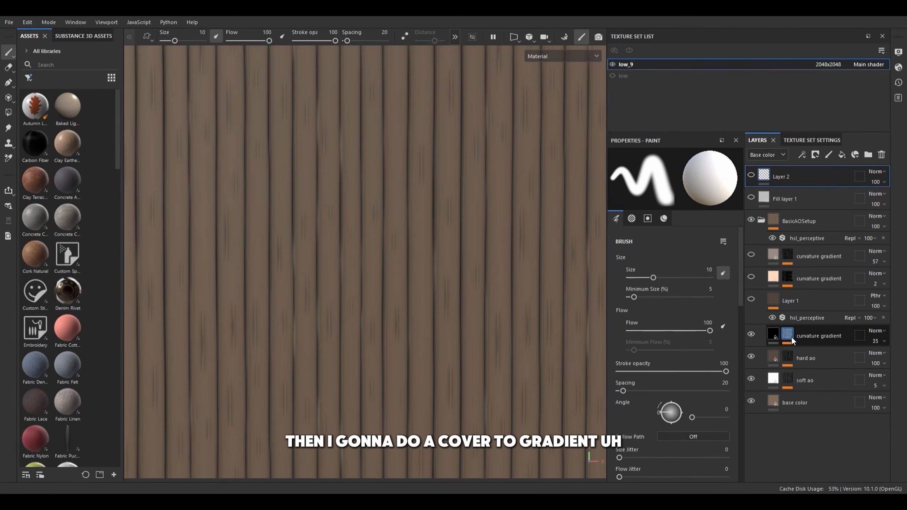
# Step: Inspect the mask of the curvature gradient layer with opacity 35 on its own, and return to the Material view
pyautogui.click(790, 335)
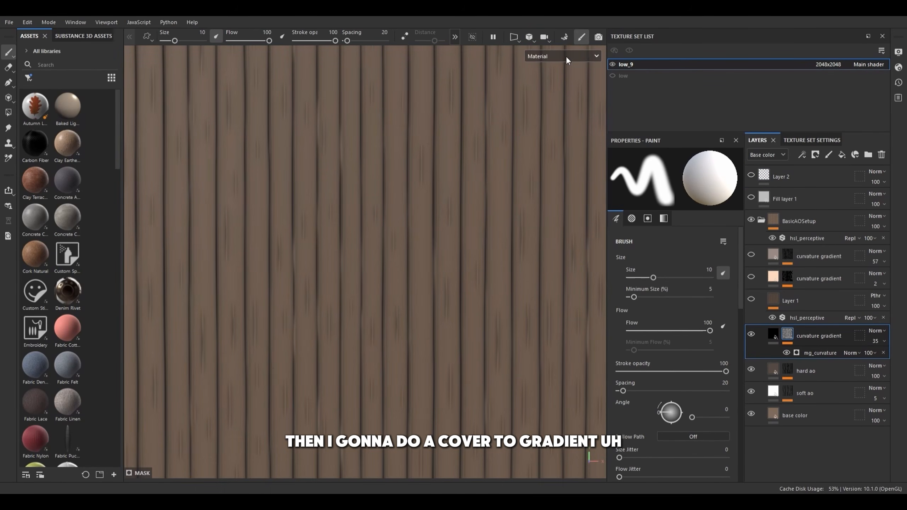
pyautogui.press('m')
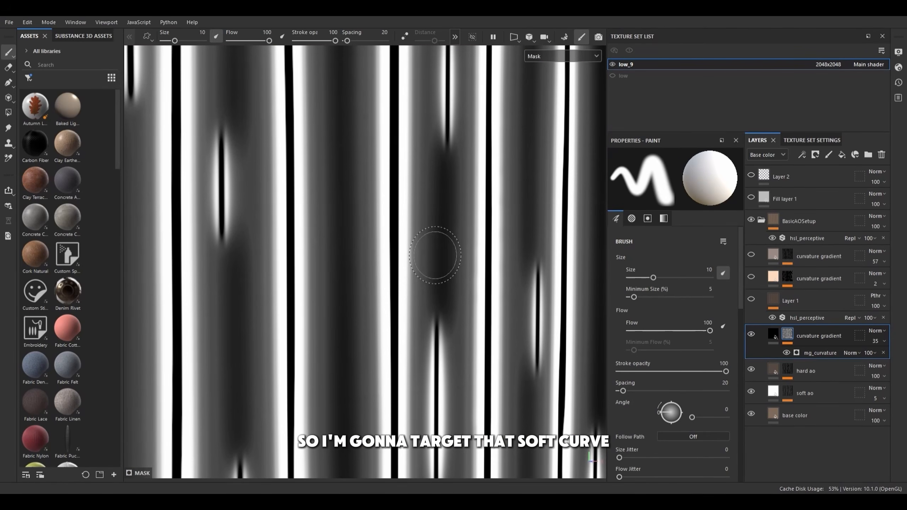
pyautogui.keyDown('alt'); pyautogui.moveTo(435, 255); pyautogui.dragTo(418, 233); pyautogui.keyUp('alt')
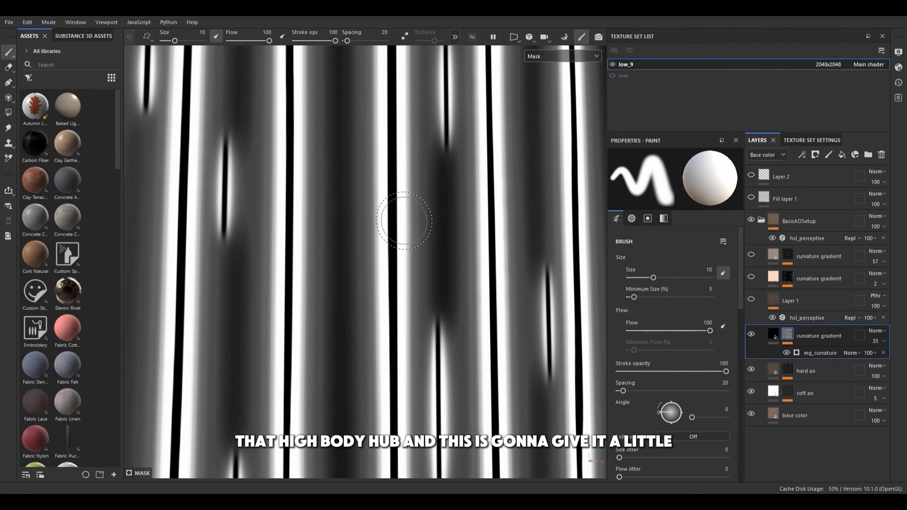
pyautogui.press('m')
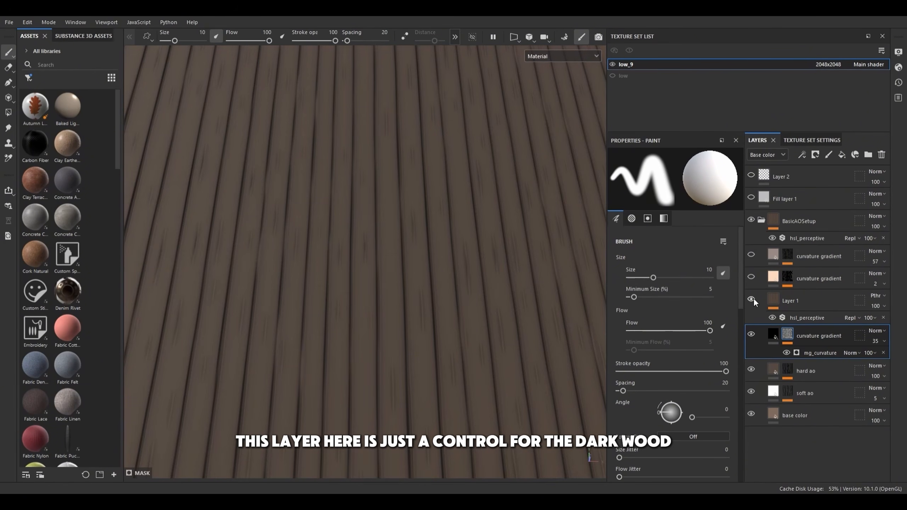
# Step: Show Layer 1 and try a lightness of 0.506 on its hsl_perceptive filter before darkening the wood again
pyautogui.click(763, 303)
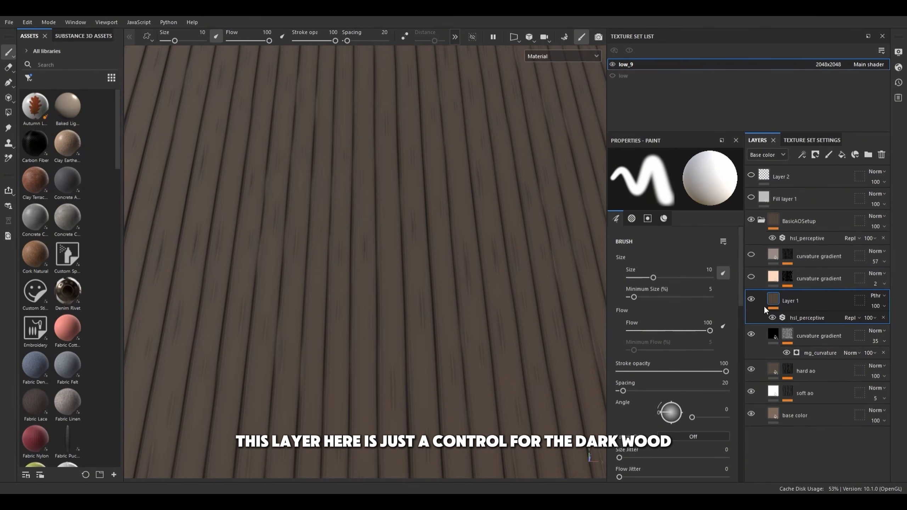
pyautogui.click(794, 314)
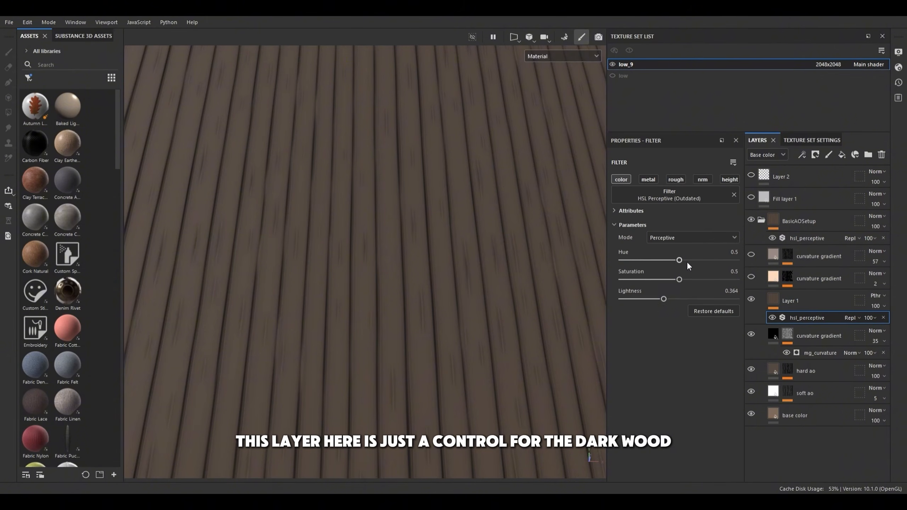
pyautogui.moveTo(664, 299)
pyautogui.mouseDown()
pyautogui.moveTo(690, 299)
pyautogui.moveTo(680, 303)
pyautogui.mouseUp()
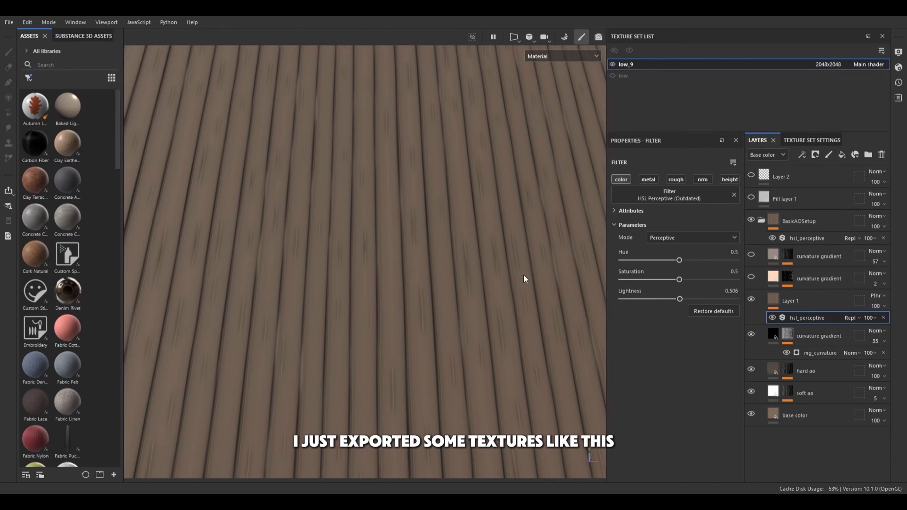
pyautogui.keyDown('alt'); pyautogui.moveTo(524, 275); pyautogui.dragTo(443, 264); pyautogui.keyUp('alt')
pyautogui.moveTo(680, 297); pyautogui.dragTo(664, 300)
# Step: Hide Layer 1 and show the peach curvature gradient layer with opacity 2 as a highlight
pyautogui.keyDown('alt'); pyautogui.moveTo(546, 281); pyautogui.dragTo(449, 297); pyautogui.keyUp('alt')
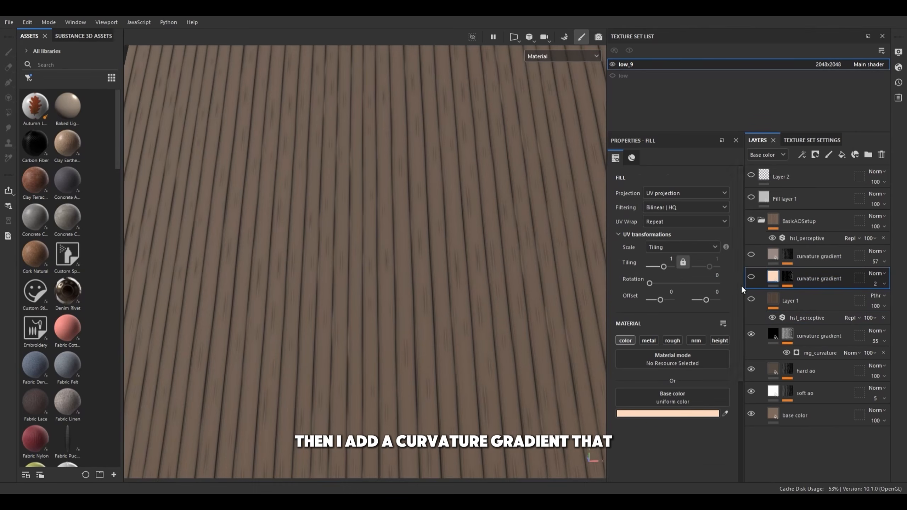
pyautogui.keyDown('alt'); pyautogui.moveTo(515, 256); pyautogui.dragTo(417, 263); pyautogui.keyUp('alt')
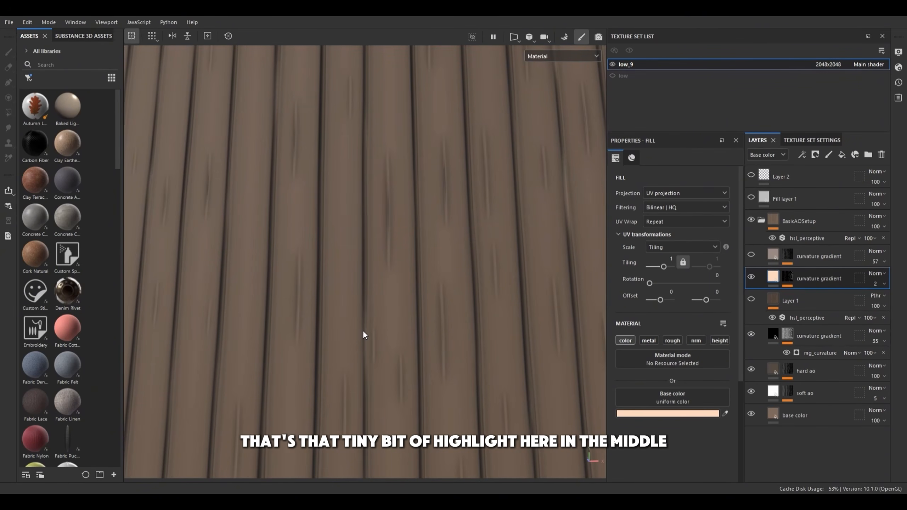
pyautogui.scroll(-5, 363, 335)
pyautogui.keyDown('alt'); pyautogui.moveTo(363, 335); pyautogui.dragTo(414, 310); pyautogui.keyUp('alt')
# Step: Show the curvature gradient layer with opacity 57 to highlight the plank edges
pyautogui.click(751, 255)
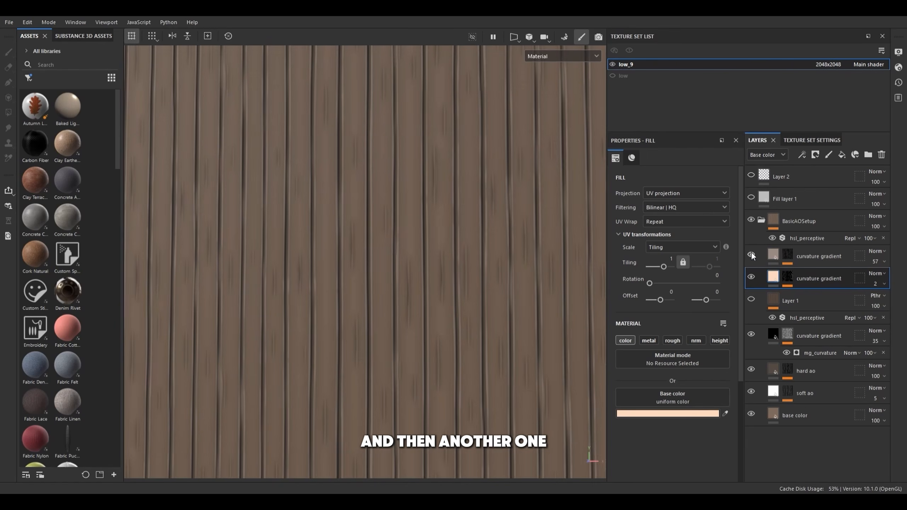
pyautogui.scroll(4, 397, 257)
pyautogui.keyDown('alt'); pyautogui.moveTo(397, 257); pyautogui.dragTo(460, 288); pyautogui.keyUp('alt')
pyautogui.scroll(-6, 460, 288)
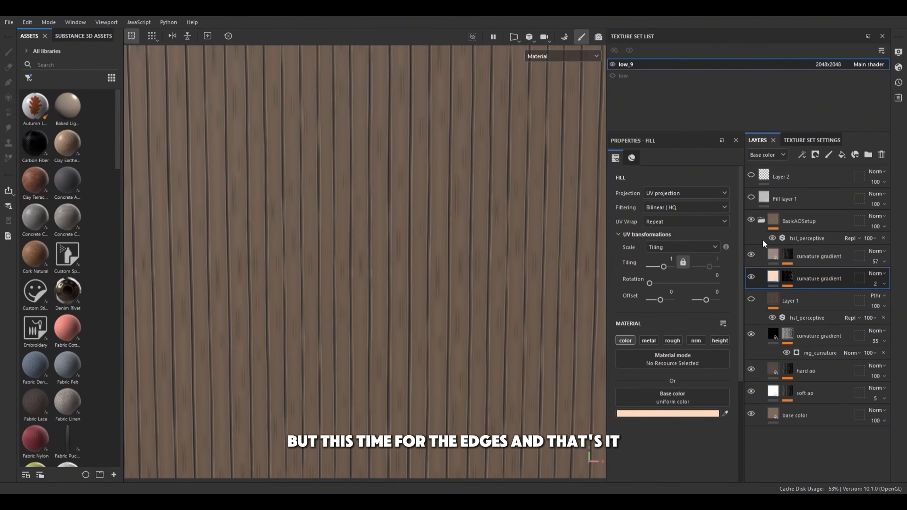
pyautogui.scroll(-4, 421, 209)
pyautogui.moveTo(421, 209)
pyautogui.keyDown('alt'); pyautogui.mouseDown()
pyautogui.moveTo(437, 187)
pyautogui.moveTo(420, 221)
pyautogui.moveTo(454, 235)
pyautogui.moveTo(395, 229)
pyautogui.moveTo(429, 237)
pyautogui.moveTo(455, 213)
pyautogui.moveTo(471, 229)
pyautogui.mouseUp(); pyautogui.keyUp('alt')
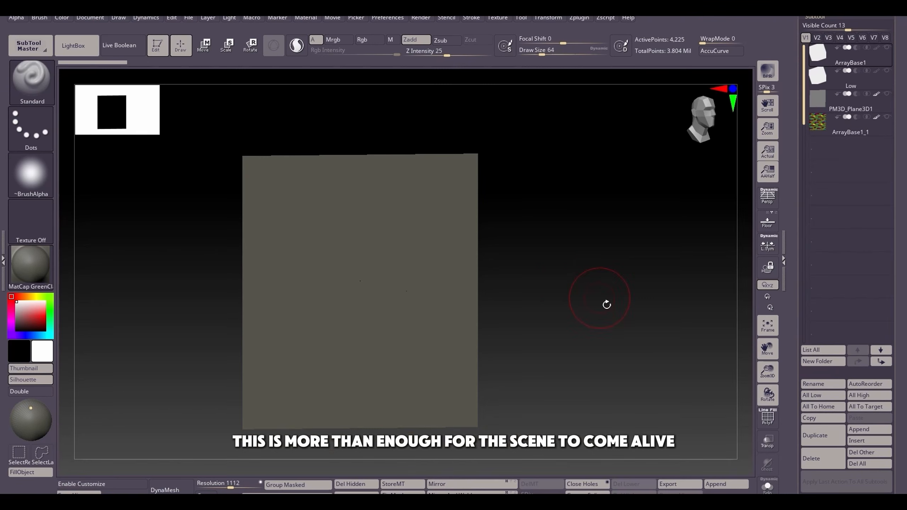
# Step: Switch to ZBrush and examine the ArrayMesh settings of ArrayBase1, including its first transform stage
pyautogui.moveTo(568, 288)
pyautogui.mouseDown()
pyautogui.moveTo(538, 257)
pyautogui.moveTo(570, 291)
pyautogui.moveTo(582, 266)
pyautogui.moveTo(609, 324)
pyautogui.moveTo(642, 326)
pyautogui.moveTo(625, 321)
pyautogui.mouseUp()
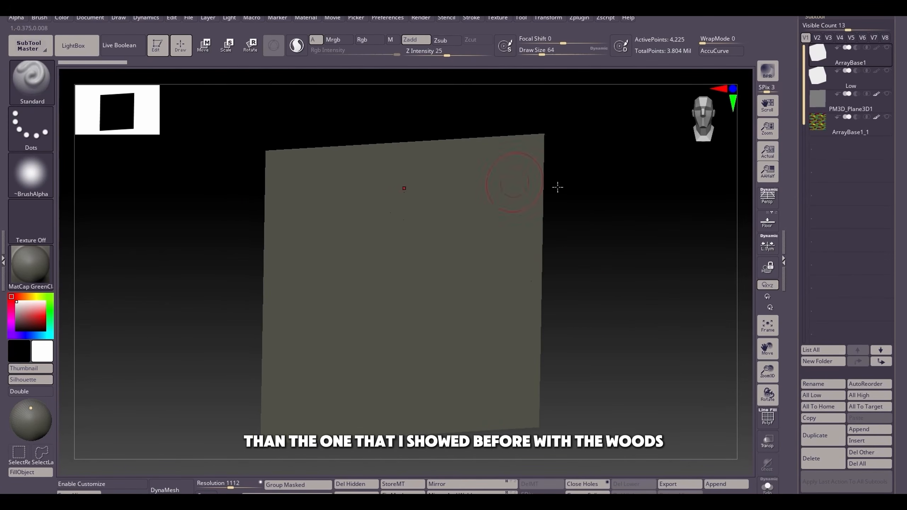
pyautogui.moveTo(599, 259); pyautogui.dragTo(581, 252)
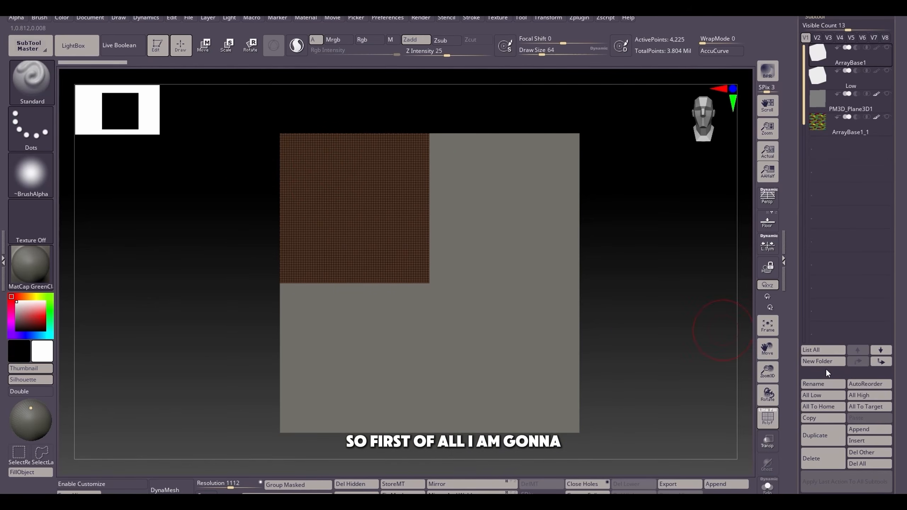
pyautogui.scroll(-5, 857, 411)
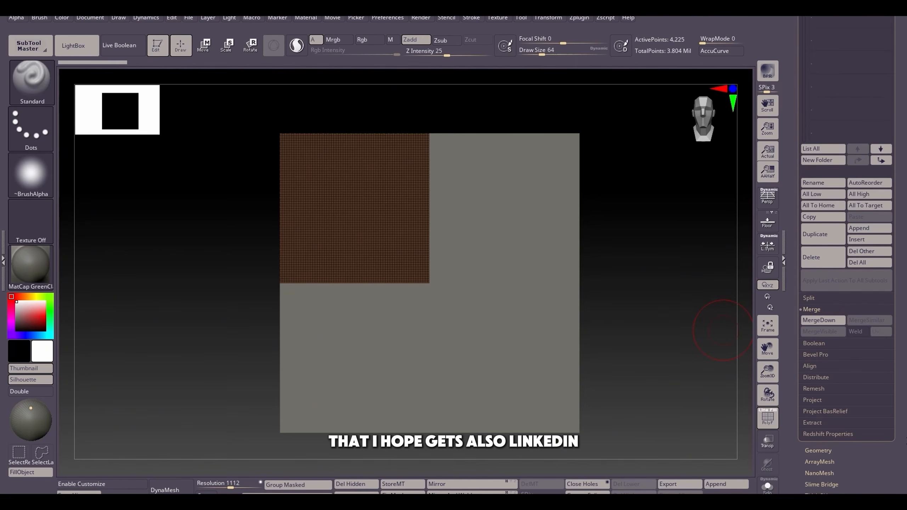
pyautogui.scroll(-2, 846, 411)
pyautogui.click(818, 406)
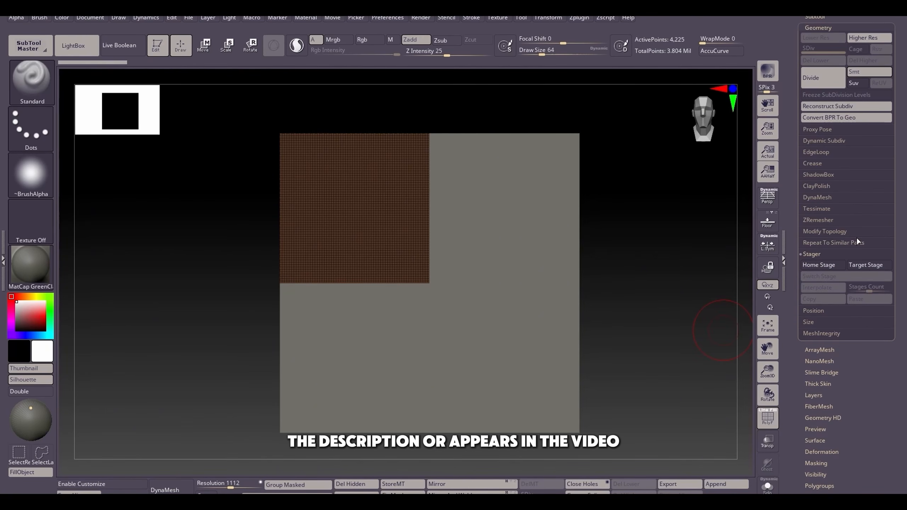
pyautogui.click(820, 350)
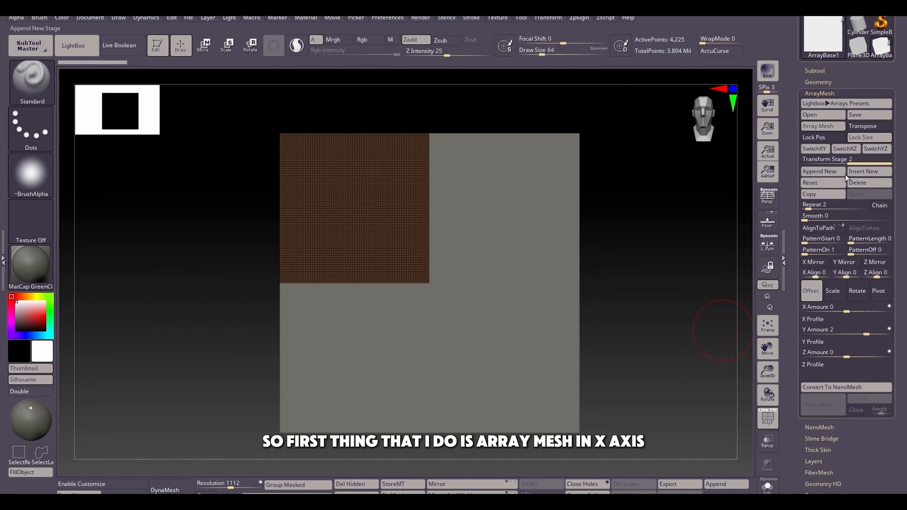
pyautogui.moveTo(861, 165); pyautogui.dragTo(835, 164)
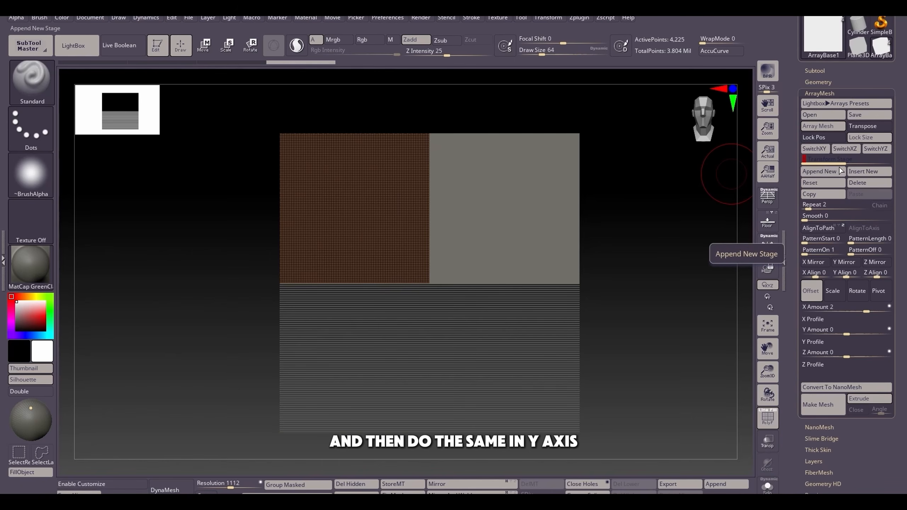
# Step: Show the second ArrayMesh transform stage, test the tiling by sculpting a stroke on the plane, and undo the stroke
pyautogui.click(867, 160)
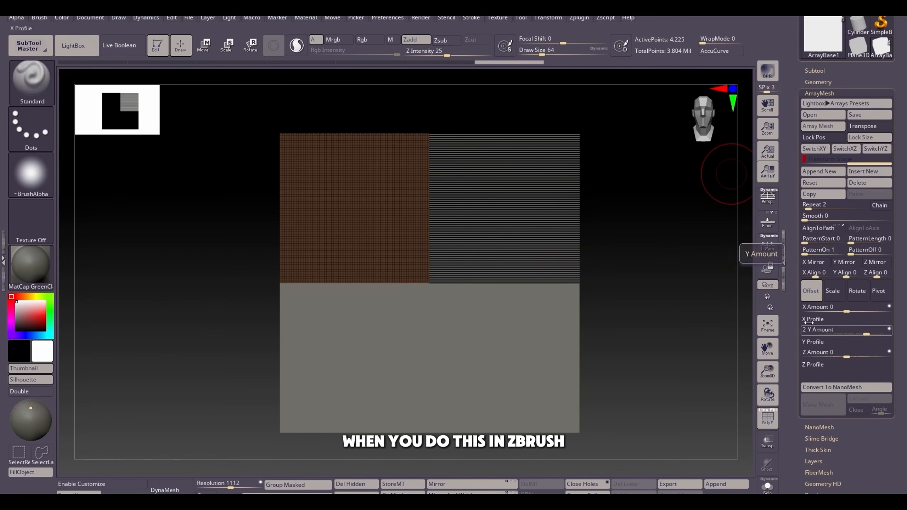
pyautogui.moveTo(666, 290)
pyautogui.mouseDown()
pyautogui.moveTo(641, 266)
pyautogui.moveTo(628, 285)
pyautogui.mouseUp()
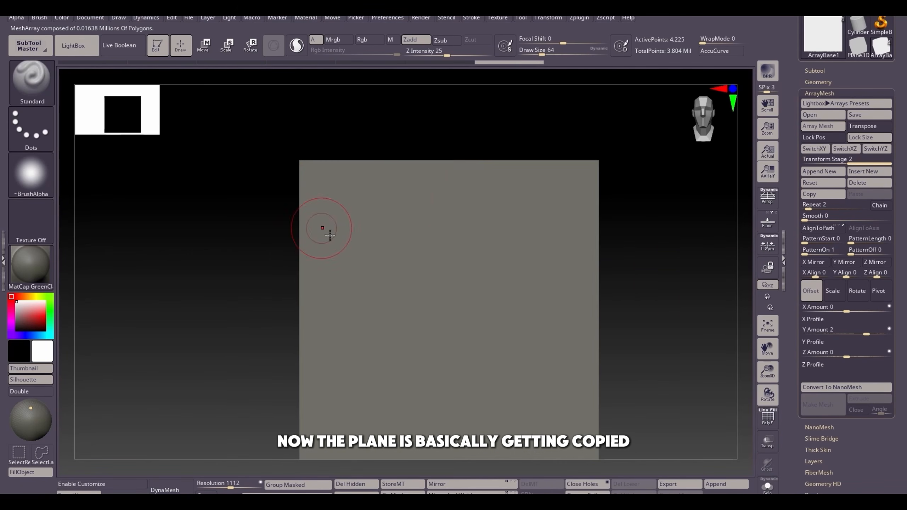
pyautogui.moveTo(324, 227)
pyautogui.mouseDown()
pyautogui.moveTo(421, 209)
pyautogui.moveTo(366, 231)
pyautogui.mouseUp()
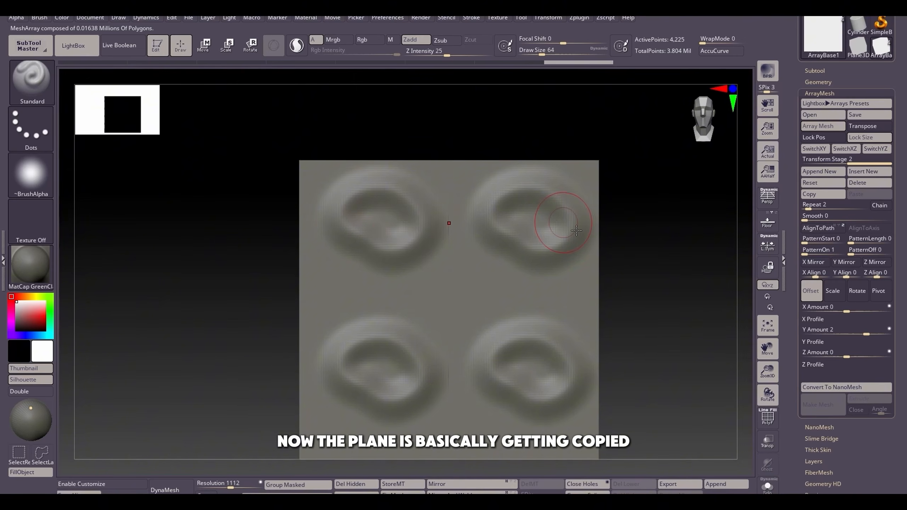
pyautogui.moveTo(672, 329)
pyautogui.mouseDown()
pyautogui.moveTo(680, 326)
pyautogui.moveTo(682, 366)
pyautogui.moveTo(639, 339)
pyautogui.moveTo(678, 330)
pyautogui.moveTo(655, 286)
pyautogui.moveTo(694, 284)
pyautogui.moveTo(698, 265)
pyautogui.mouseUp()
pyautogui.hotkey('ctrl', 'z')
# Step: Insert a QCube from the IMM Primitives brush near the upper corner of the arrayed plane
pyautogui.moveTo(594, 238)
pyautogui.mouseDown()
pyautogui.moveTo(601, 225)
pyautogui.moveTo(614, 251)
pyautogui.mouseUp()
pyautogui.press('b')
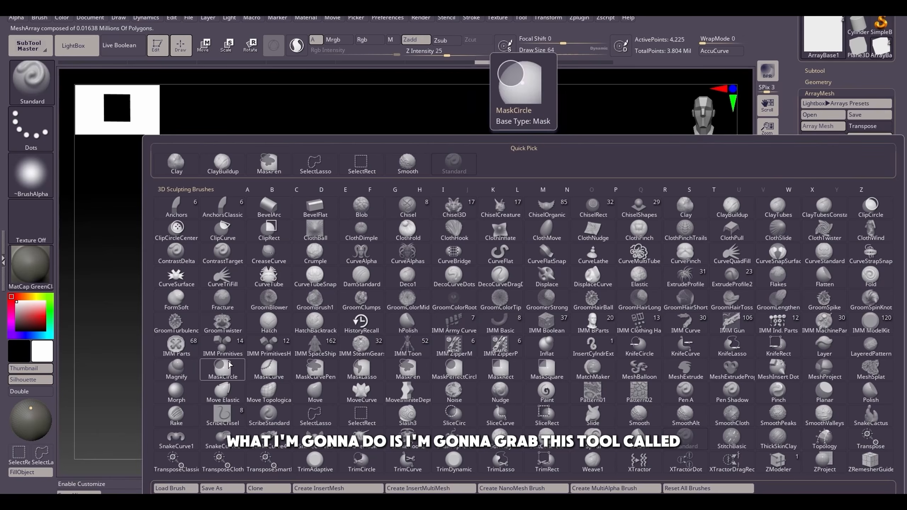
pyautogui.click(223, 343)
pyautogui.moveTo(224, 203); pyautogui.dragTo(271, 255)
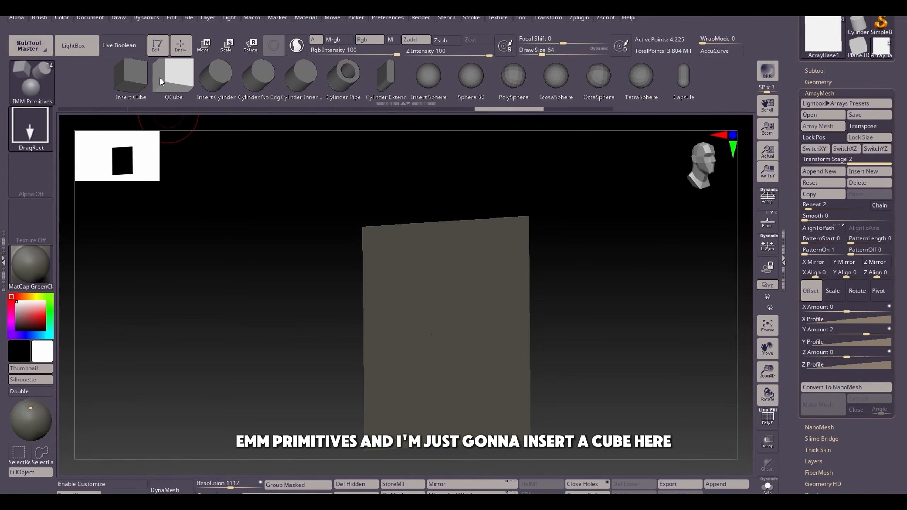
pyautogui.keyDown('shift'); pyautogui.moveTo(375, 244); pyautogui.dragTo(314, 246, button='right'); pyautogui.keyUp('shift')
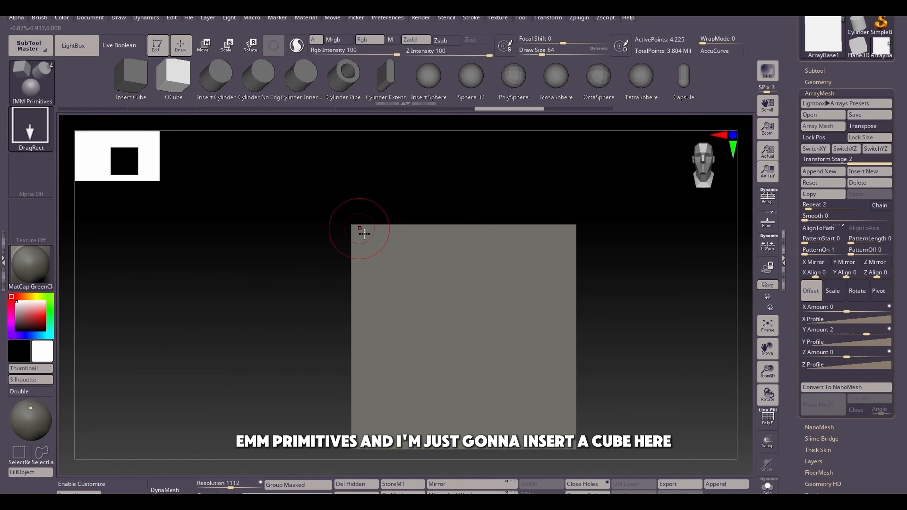
pyautogui.moveTo(363, 233); pyautogui.dragTo(381, 272)
# Step: Reposition and scale the inserted cube into a brick shape in front of the plane
pyautogui.moveTo(387, 227); pyautogui.dragTo(363, 228)
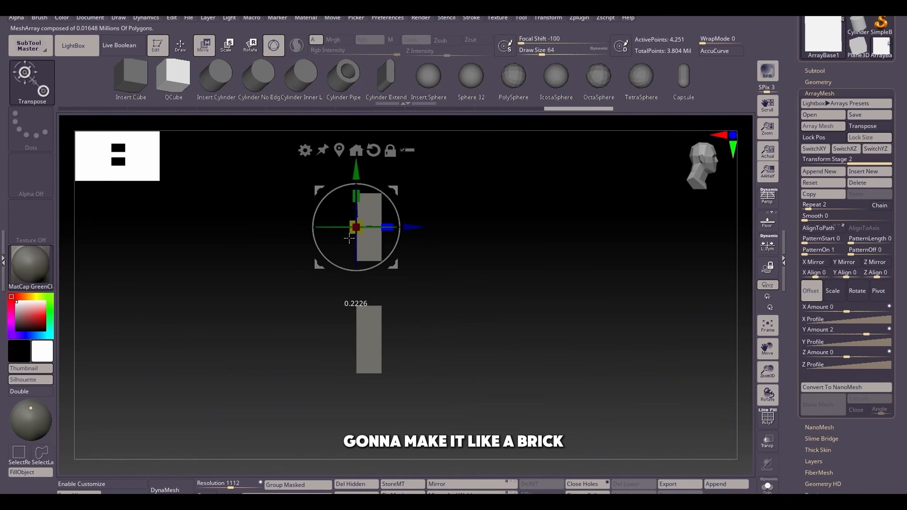
pyautogui.moveTo(357, 196); pyautogui.dragTo(372, 224)
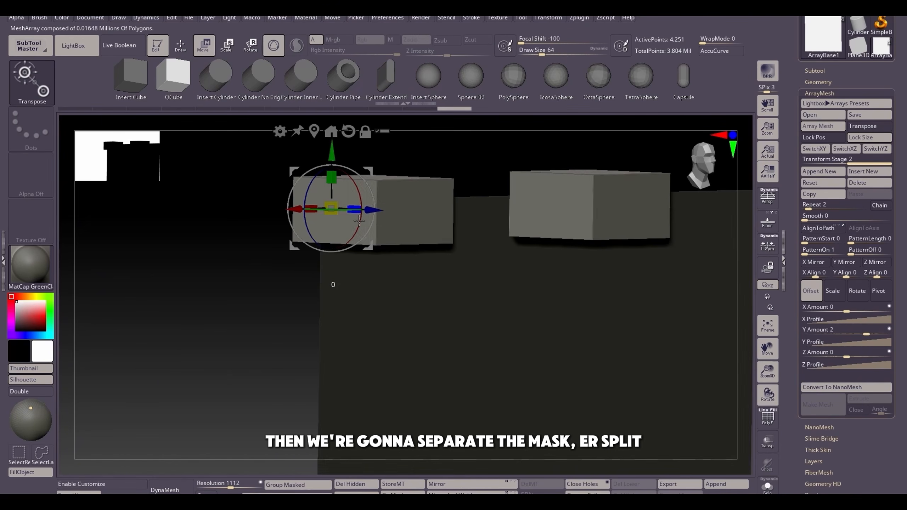
pyautogui.moveTo(353, 209); pyautogui.dragTo(319, 239)
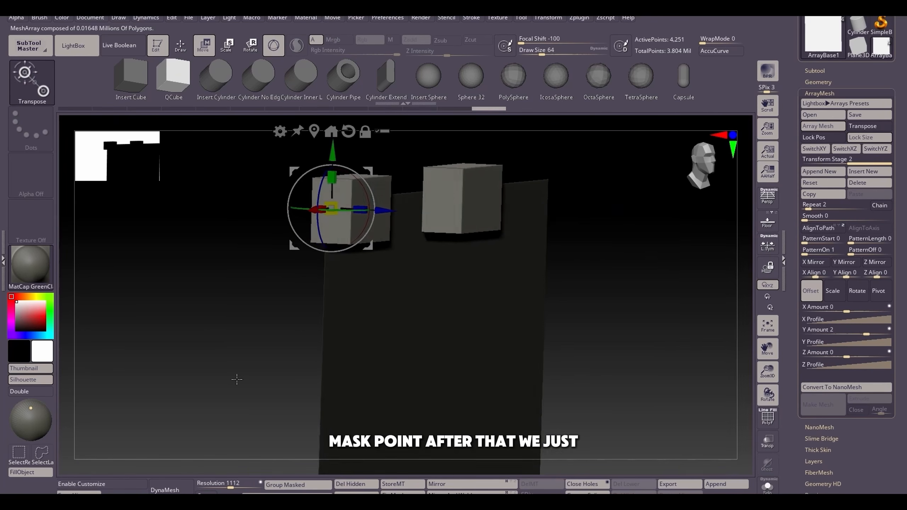
# Step: Split the brick from the masked plane into its own subtool and DynaMesh it
pyautogui.moveTo(439, 359); pyautogui.dragTo(463, 348)
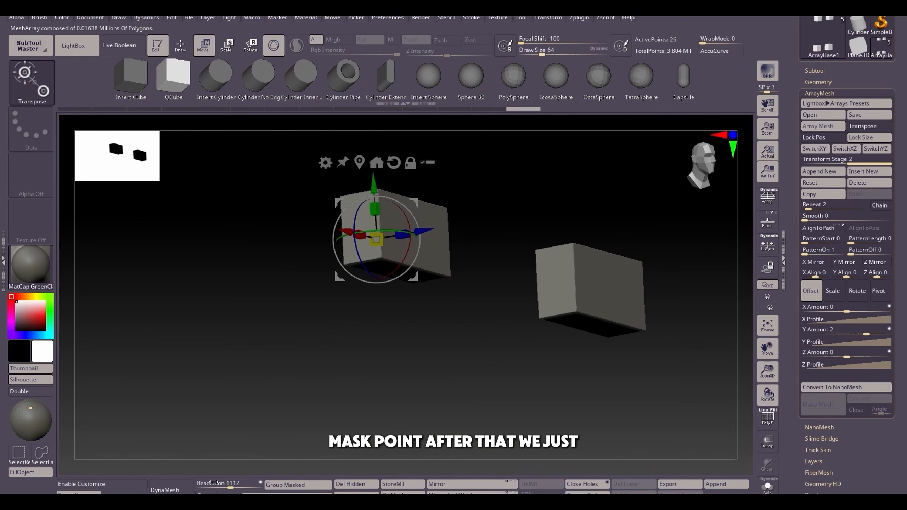
pyautogui.click(229, 482)
pyautogui.write('500')
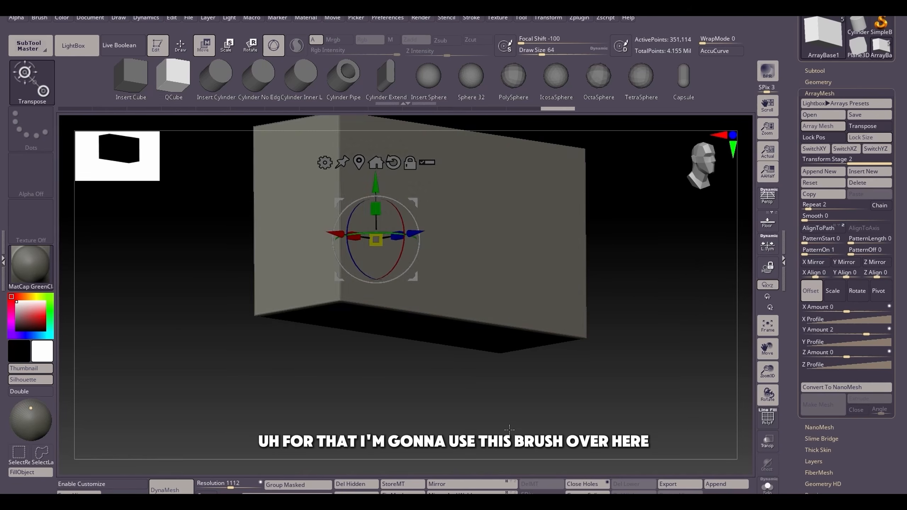
# Step: Load the Orb_ClayTubes brush from the Orb brush folder in Lightbox
pyautogui.moveTo(509, 429); pyautogui.dragTo(309, 336)
pyautogui.press('b')
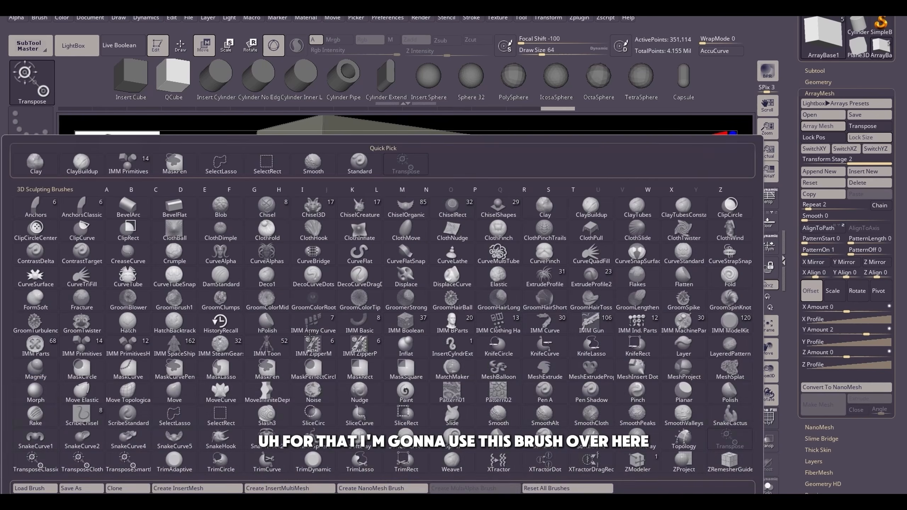
pyautogui.press('Escape')
pyautogui.press(',')
pyautogui.click(170, 121)
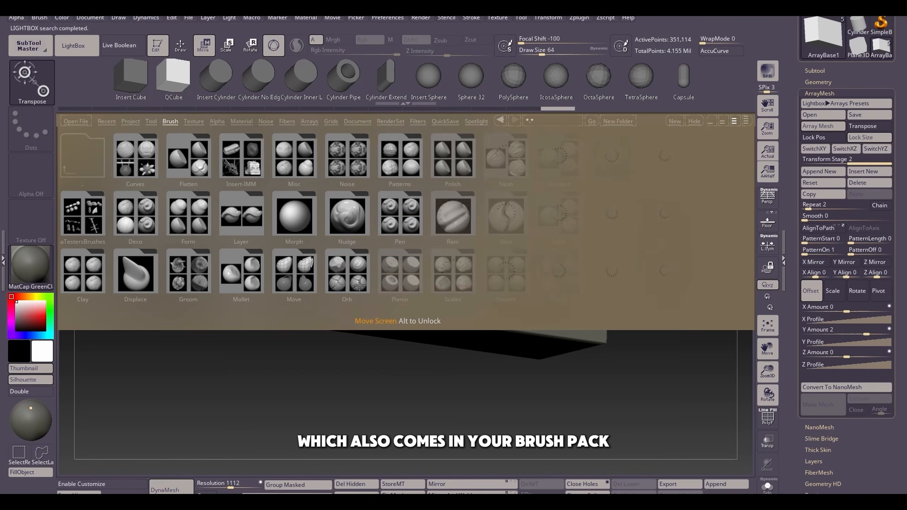
pyautogui.click(348, 284)
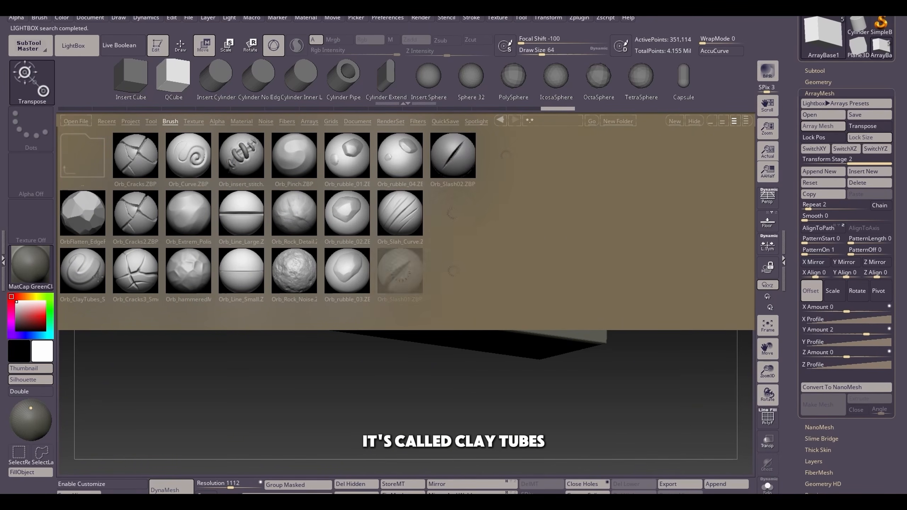
pyautogui.doubleClick(98, 276)
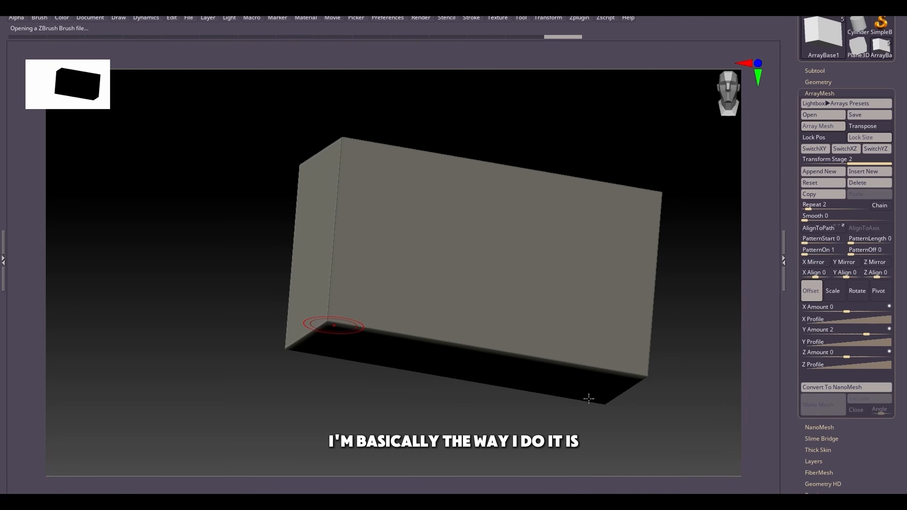
# Step: Sculpt worn bevels along the long and short edges of the brick with the Orb_ClayTubes brush
pyautogui.moveTo(590, 418); pyautogui.dragTo(619, 431)
pyautogui.press('Tab')
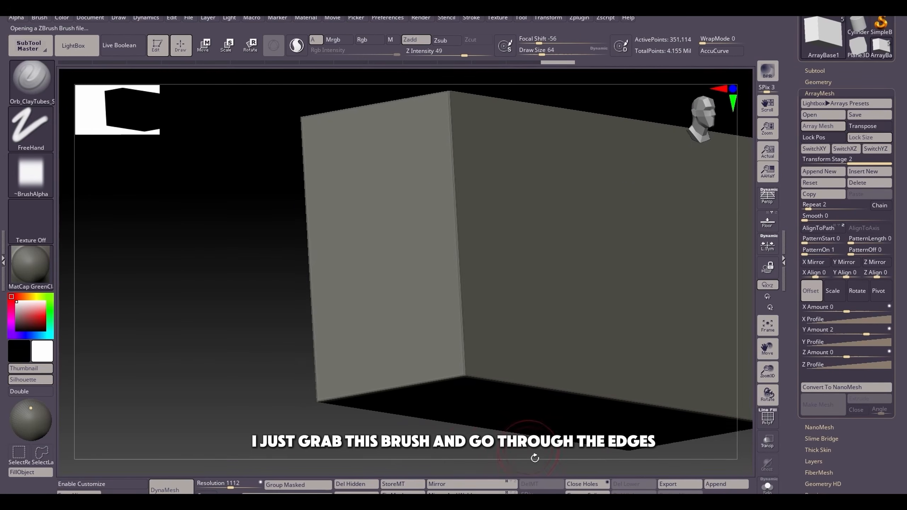
pyautogui.moveTo(535, 457); pyautogui.dragTo(380, 422)
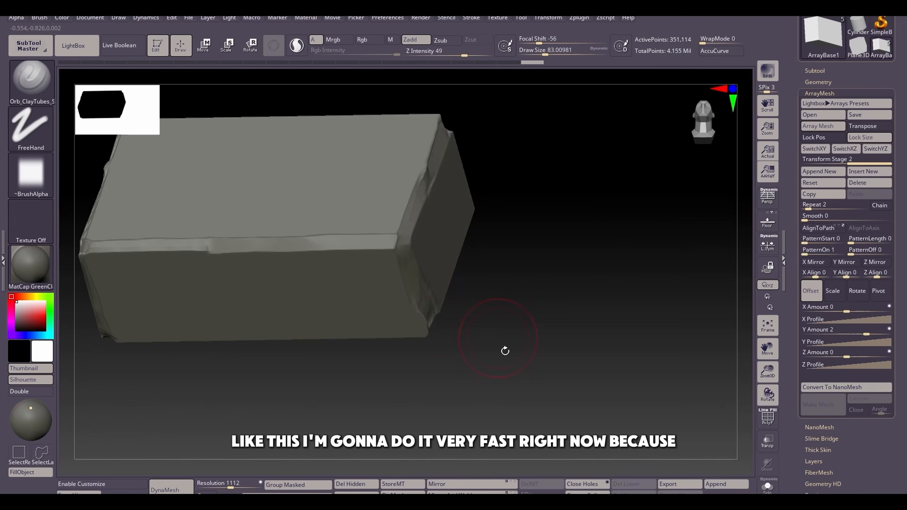
pyautogui.moveTo(504, 350); pyautogui.dragTo(496, 260)
pyautogui.moveTo(574, 266); pyautogui.dragTo(428, 271)
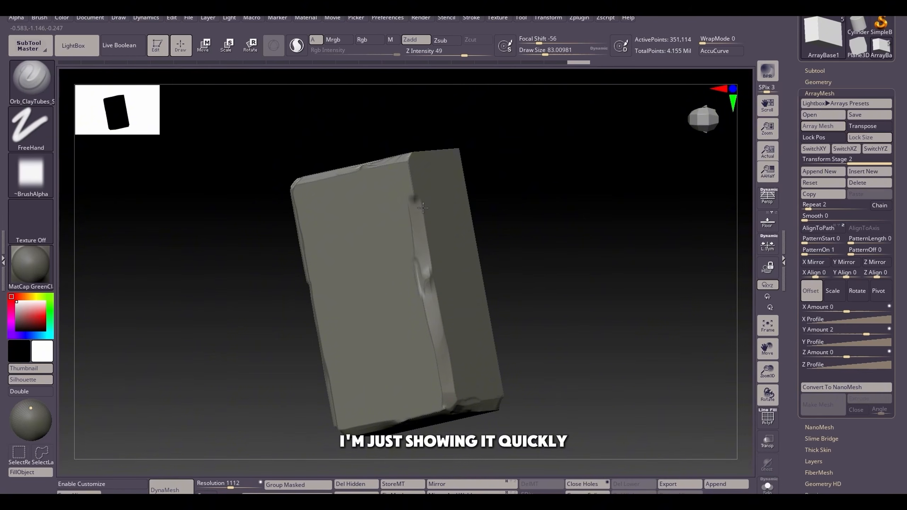
pyautogui.moveTo(583, 251); pyautogui.dragTo(479, 254)
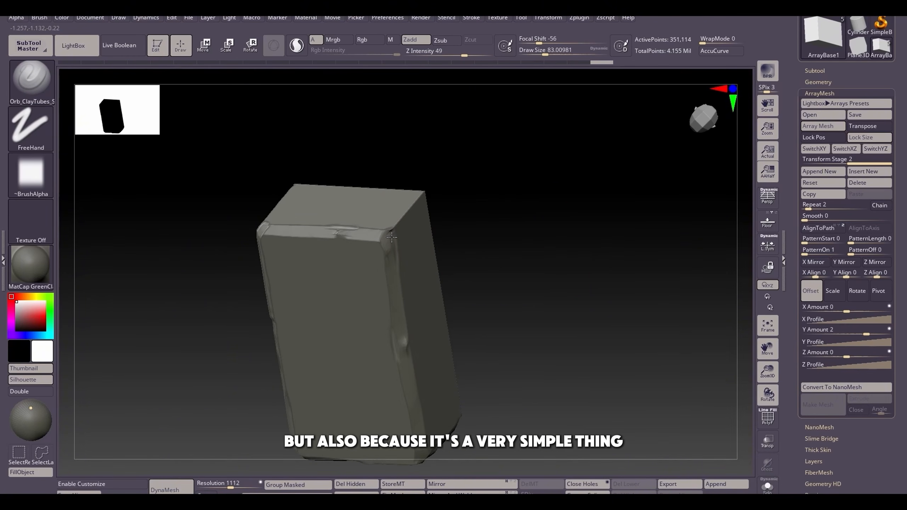
# Step: Chip the remaining edges and corners around the brick's front face, keeping the damage simple and uneven
pyautogui.keyDown('shift'); pyautogui.moveTo(432, 192); pyautogui.dragTo(510, 336); pyautogui.keyUp('shift')
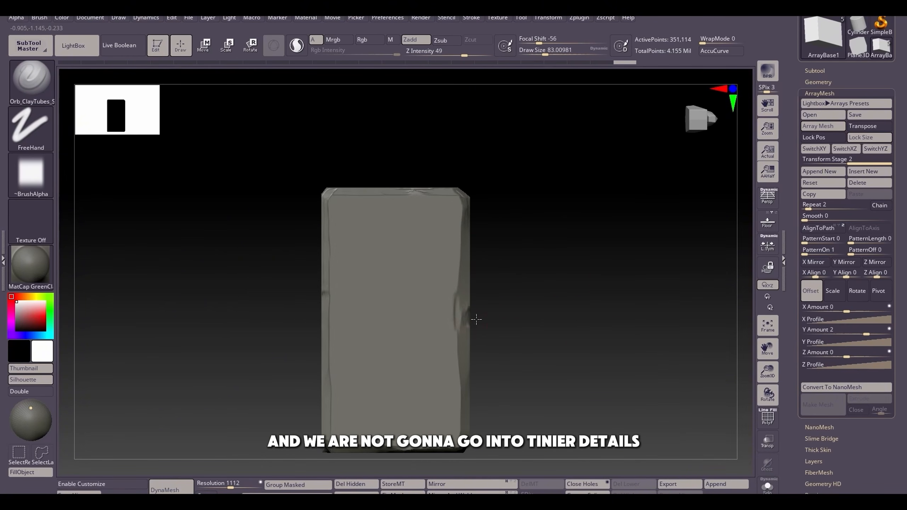
pyautogui.moveTo(526, 300); pyautogui.dragTo(520, 298)
pyautogui.moveTo(388, 292); pyautogui.dragTo(336, 252)
pyautogui.keyDown('alt'); pyautogui.moveTo(613, 269); pyautogui.dragTo(587, 314); pyautogui.keyUp('alt')
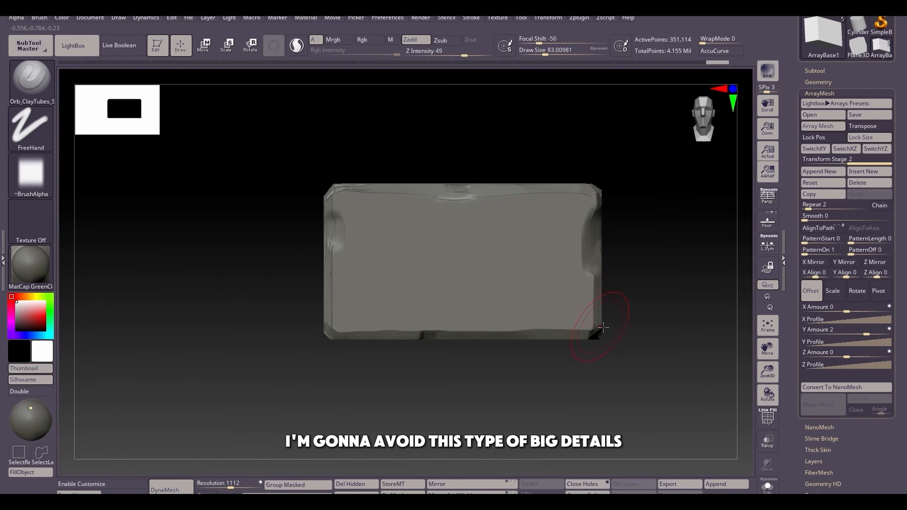
pyautogui.keyDown('alt'); pyautogui.moveTo(603, 268); pyautogui.dragTo(277, 240); pyautogui.keyUp('alt')
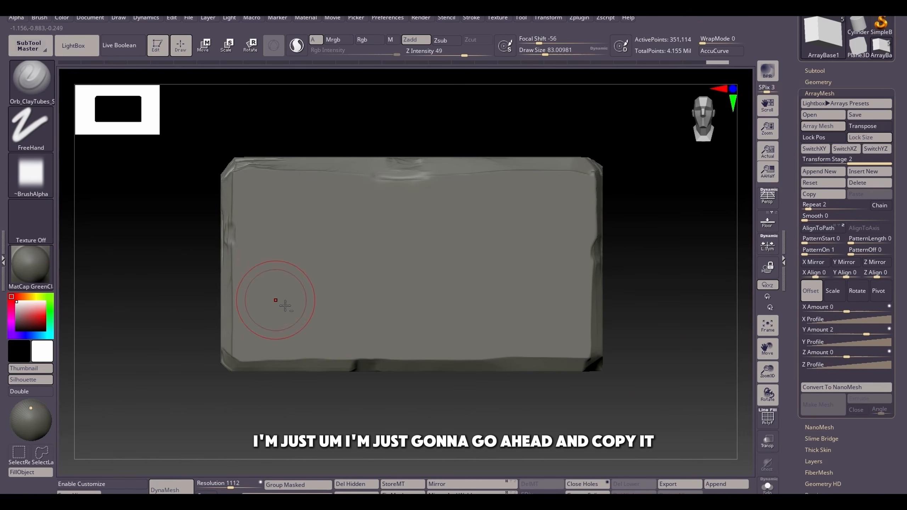
# Step: Duplicate the sculpted brick sideways to build a row of three bricks within the tile
pyautogui.moveTo(678, 386); pyautogui.dragTo(630, 348)
pyautogui.press('w')
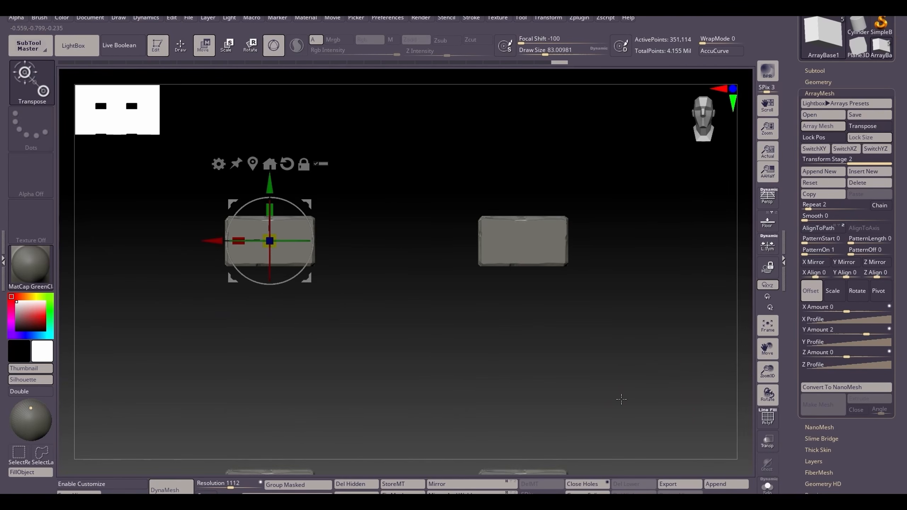
pyautogui.keyDown('alt'); pyautogui.moveTo(621, 399); pyautogui.dragTo(618, 381); pyautogui.keyUp('alt')
pyautogui.keyDown('ctrl'); pyautogui.moveTo(213, 242); pyautogui.dragTo(290, 311); pyautogui.keyUp('ctrl')
pyautogui.keyDown('alt'); pyautogui.moveTo(354, 334); pyautogui.dragTo(335, 283); pyautogui.keyUp('alt')
pyautogui.moveTo(315, 240); pyautogui.dragTo(402, 247)
# Step: Narrow the first brick and slightly widen the third brick so the row has varied widths
pyautogui.click(306, 273)
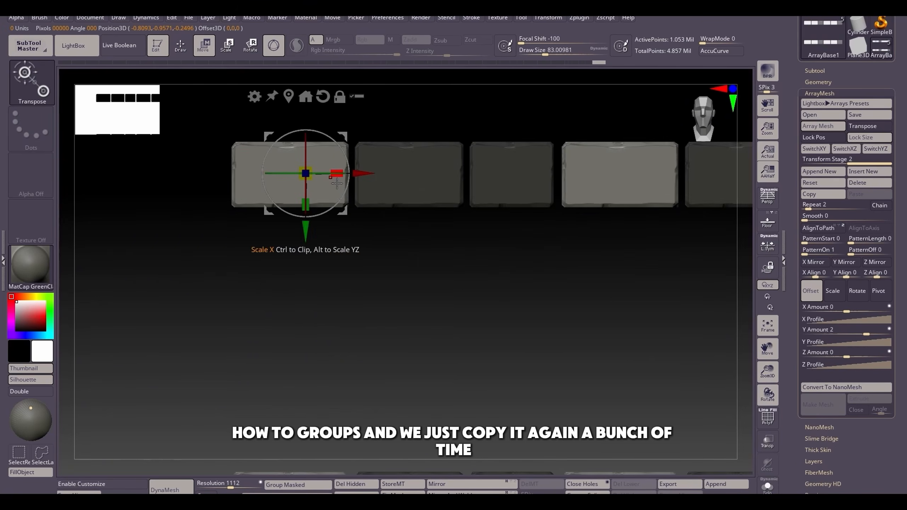
pyautogui.moveTo(335, 173)
pyautogui.mouseDown()
pyautogui.moveTo(336, 185)
pyautogui.moveTo(348, 184)
pyautogui.mouseUp()
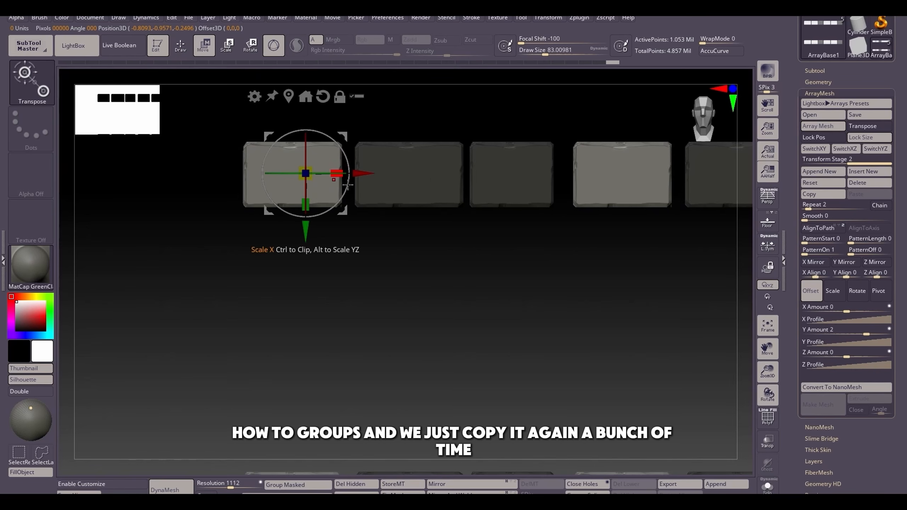
pyautogui.keyDown('ctrl'); pyautogui.click(531, 189); pyautogui.keyUp('ctrl')
pyautogui.moveTo(562, 189); pyautogui.dragTo(567, 189)
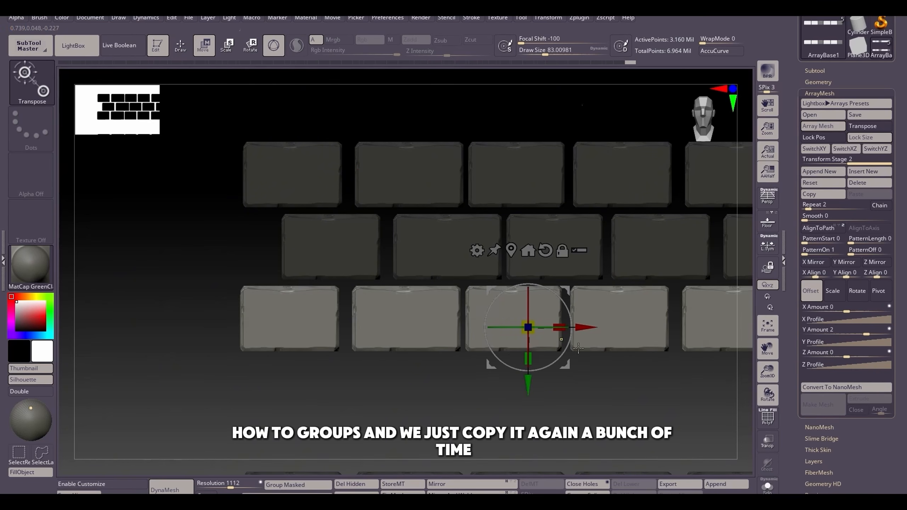
# Step: Duplicate the brick row downward into a fourth staggered row and stretch all rows vertically to fit the tile
pyautogui.keyDown('ctrl'); pyautogui.moveTo(533, 390); pyautogui.dragTo(532, 453); pyautogui.keyUp('ctrl')
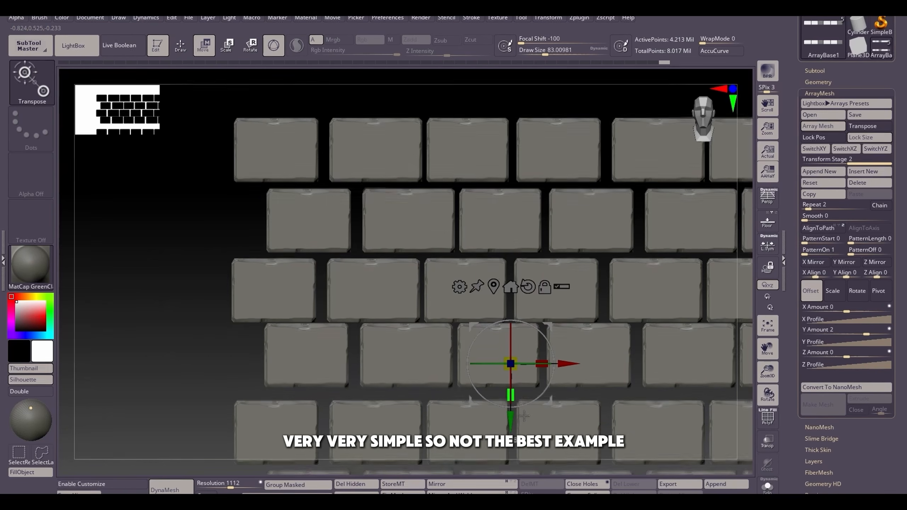
pyautogui.moveTo(511, 395); pyautogui.dragTo(525, 413)
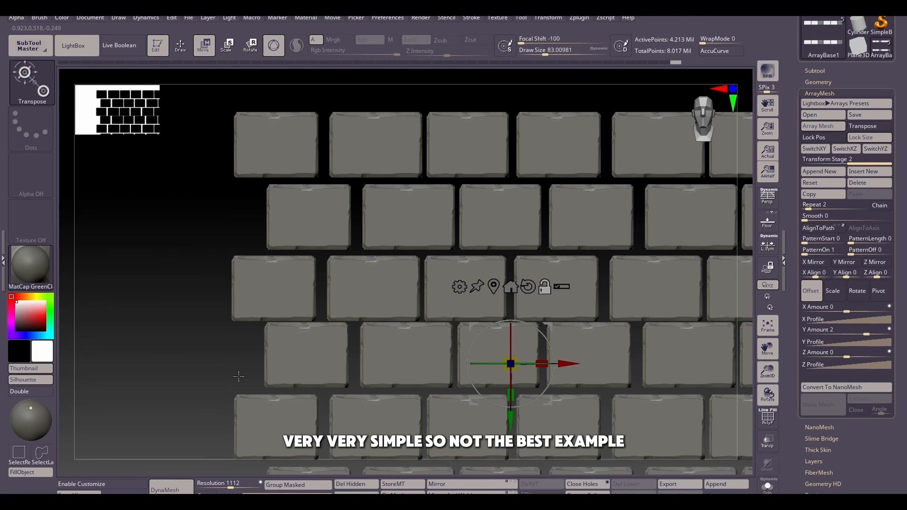
# Step: Sculpt corner chips and surface dents on individual bricks in the third and fourth rows with the Orb_ClayTubes brush
pyautogui.keyDown('ctrl'); pyautogui.moveTo(546, 296); pyautogui.dragTo(571, 370, button='right'); pyautogui.keyUp('ctrl')
pyautogui.keyDown('ctrl'); pyautogui.moveTo(572, 370); pyautogui.dragTo(571, 307, button='right'); pyautogui.keyUp('ctrl')
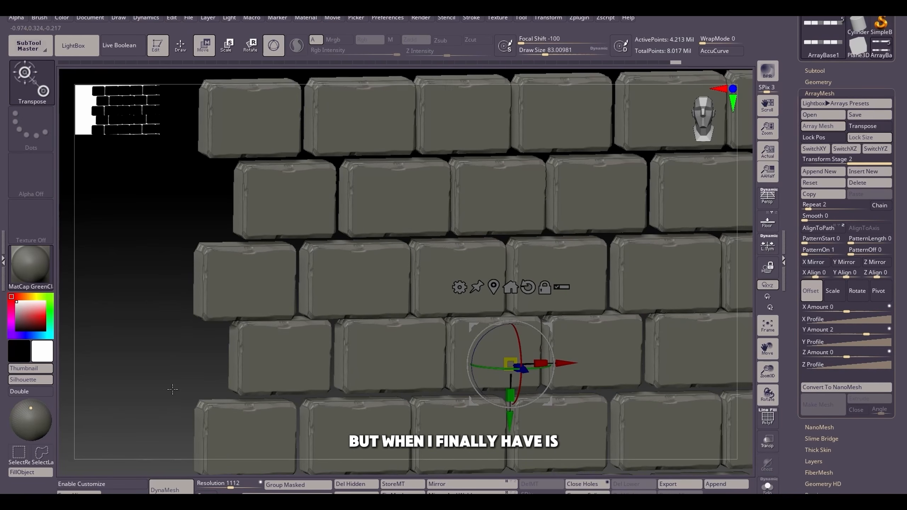
pyautogui.keyDown('ctrl'); pyautogui.moveTo(174, 387); pyautogui.dragTo(288, 271, button='right'); pyautogui.keyUp('ctrl')
pyautogui.press('q')
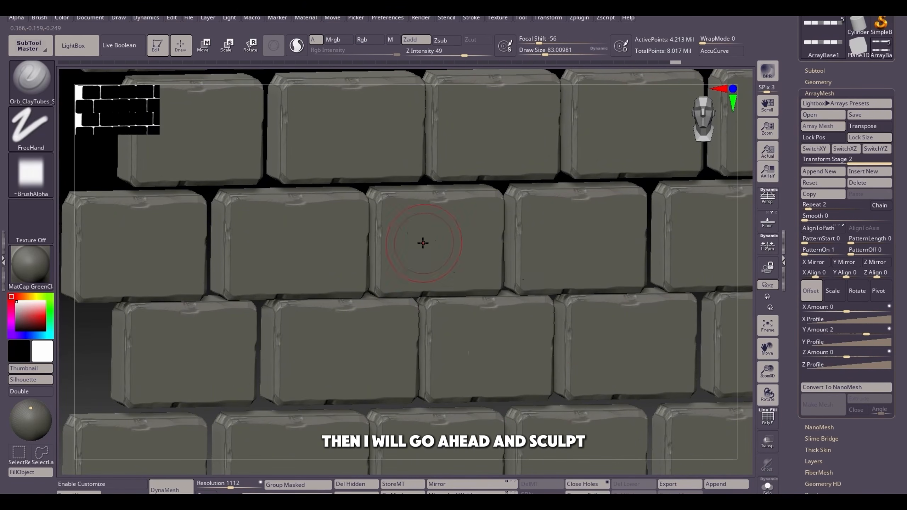
pyautogui.moveTo(389, 209); pyautogui.dragTo(397, 203)
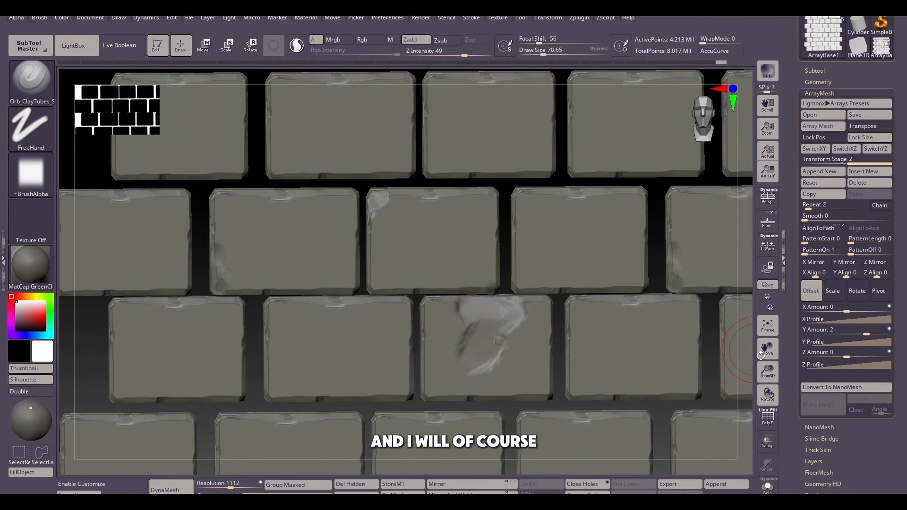
# Step: Mask everything except the second brick of the third row and chip that brick's lower corner
pyautogui.moveTo(736, 357)
pyautogui.keyDown('ctrl'); pyautogui.mouseDown(button='right')
pyautogui.moveTo(736, 326)
pyautogui.moveTo(727, 325)
pyautogui.mouseUp(button='right'); pyautogui.keyUp('ctrl')
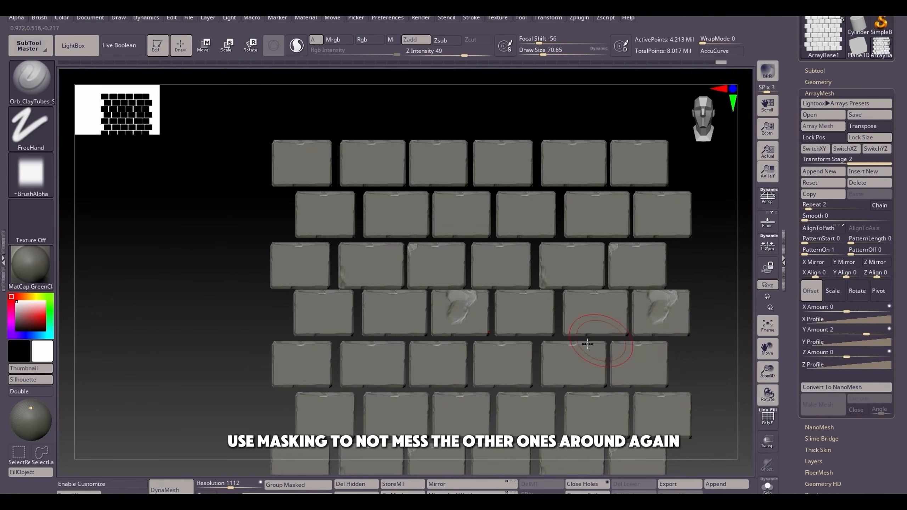
pyautogui.press('w')
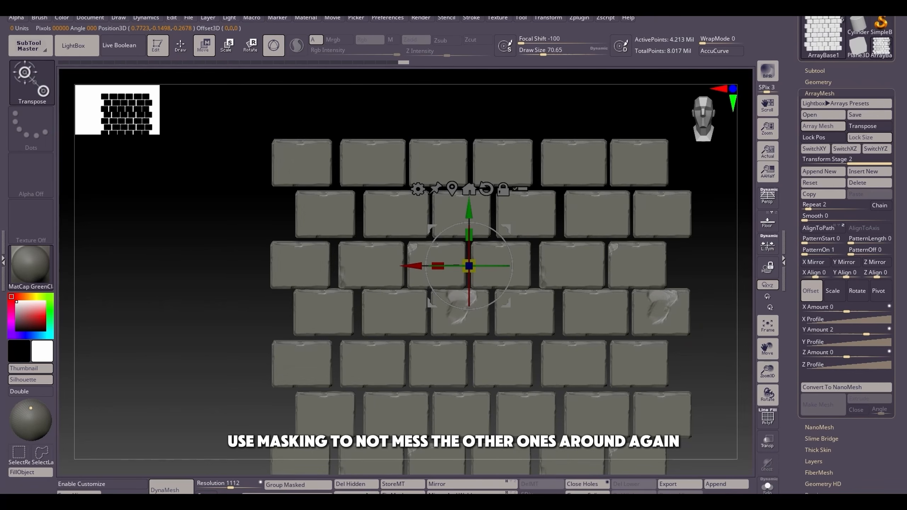
pyautogui.keyDown('ctrl'); pyautogui.click(372, 273); pyautogui.keyUp('ctrl')
pyautogui.moveTo(436, 267)
pyautogui.mouseDown()
pyautogui.moveTo(448, 298)
pyautogui.moveTo(453, 210)
pyautogui.mouseUp()
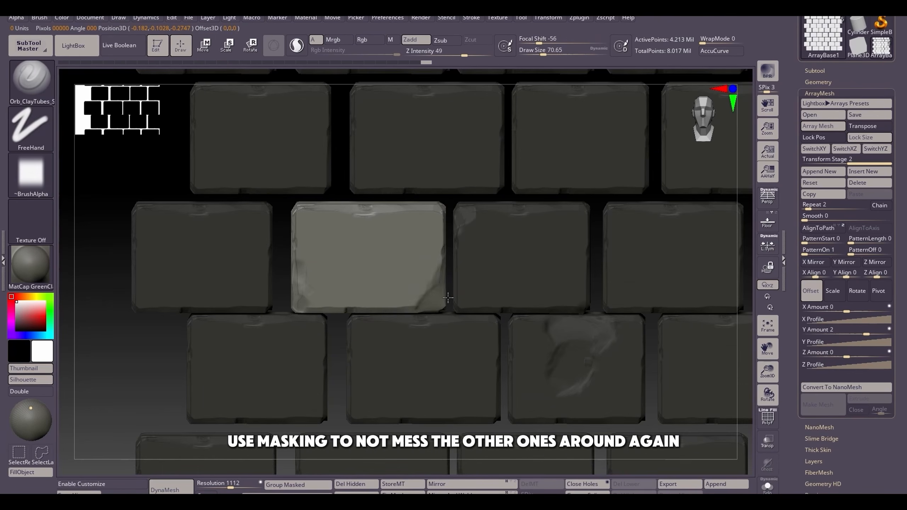
pyautogui.keyDown('alt'); pyautogui.moveTo(154, 349); pyautogui.dragTo(140, 354); pyautogui.keyUp('alt')
pyautogui.press('w')
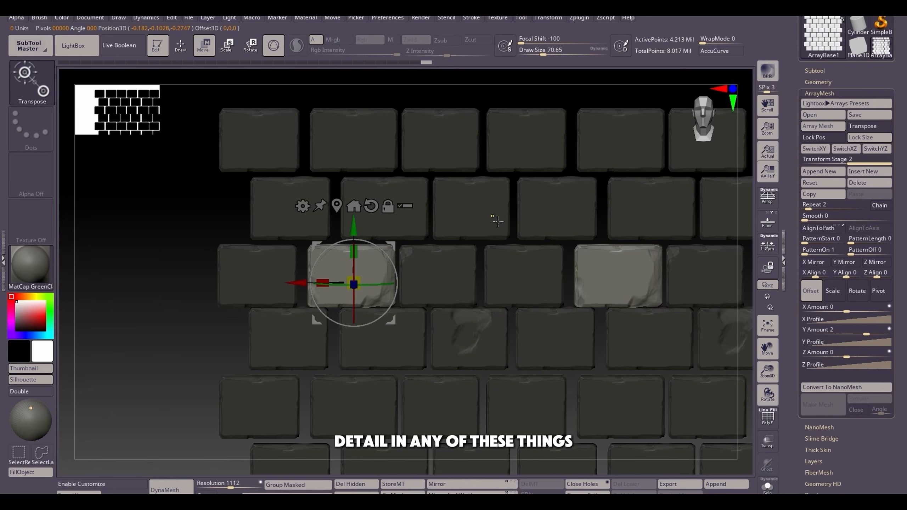
# Step: Mask everything except the third brick of the second row and chip that brick's lower corner with Orb_ClayTubes
pyautogui.keyDown('ctrl'); pyautogui.keyDown('shift'); pyautogui.click(507, 227); pyautogui.keyUp('shift'); pyautogui.keyUp('ctrl')
pyautogui.press('q')
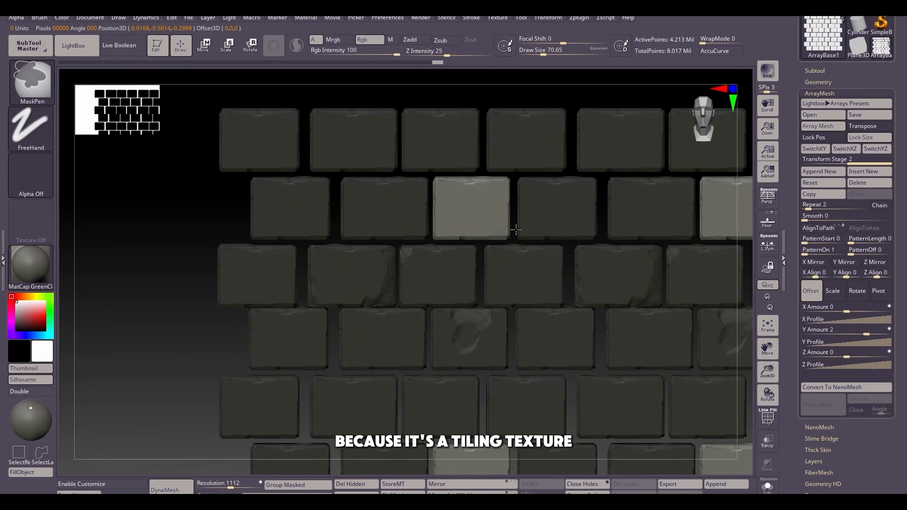
pyautogui.moveTo(513, 228)
pyautogui.keyDown('ctrl'); pyautogui.mouseDown()
pyautogui.moveTo(509, 237)
pyautogui.moveTo(473, 234)
pyautogui.mouseUp(); pyautogui.keyUp('ctrl')
pyautogui.moveTo(505, 244)
pyautogui.keyDown('ctrl'); pyautogui.mouseDown(button='right')
pyautogui.moveTo(639, 341)
pyautogui.moveTo(632, 320)
pyautogui.mouseUp(button='right'); pyautogui.keyUp('ctrl')
# Step: Isolate the second brick of the fourth row with a mask and chip its lower edge and corners
pyautogui.press('w')
pyautogui.keyDown('ctrl'); pyautogui.click(428, 270); pyautogui.keyUp('ctrl')
pyautogui.press('q')
pyautogui.keyDown('ctrl'); pyautogui.moveTo(428, 269); pyautogui.dragTo(461, 302, button='right'); pyautogui.keyUp('ctrl')
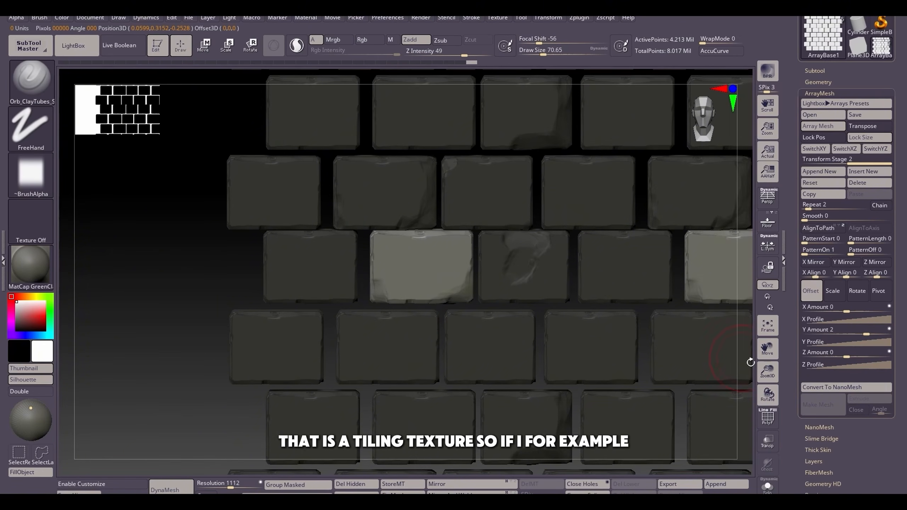
# Step: Clear the mask and check how the sculpted details repeat across the whole tiled wall
pyautogui.keyDown('ctrl'); pyautogui.moveTo(749, 360); pyautogui.dragTo(690, 321, button='right'); pyautogui.keyUp('ctrl')
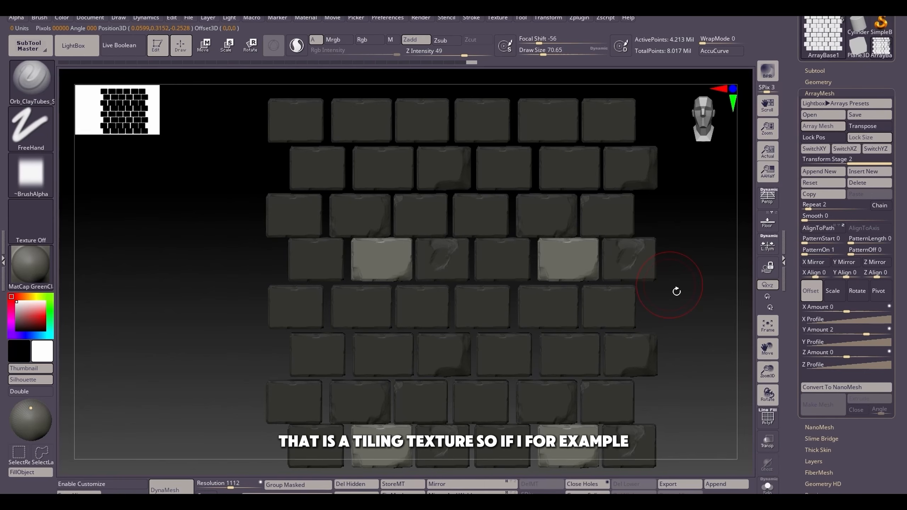
pyautogui.moveTo(689, 381); pyautogui.dragTo(701, 369)
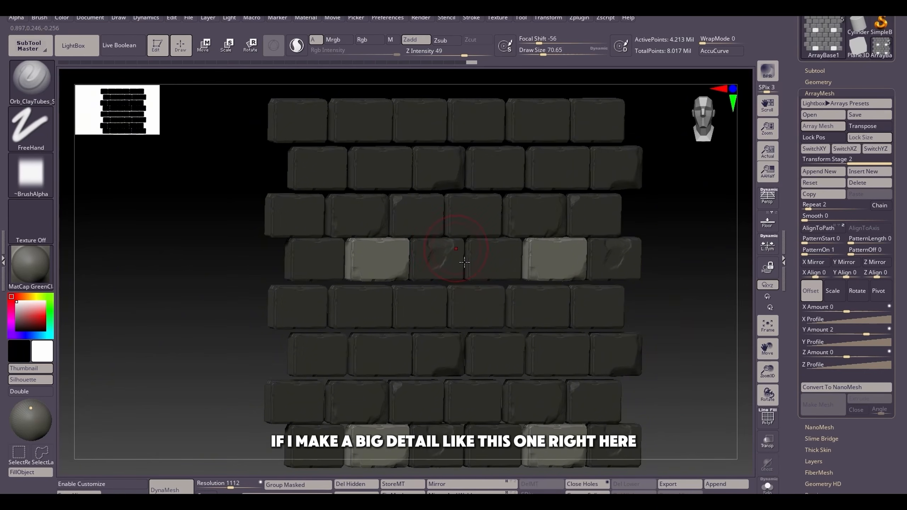
pyautogui.keyDown('ctrl'); pyautogui.moveTo(696, 296); pyautogui.dragTo(669, 301); pyautogui.keyUp('ctrl')
pyautogui.keyDown('ctrl'); pyautogui.moveTo(691, 389); pyautogui.dragTo(611, 318, button='right'); pyautogui.keyUp('ctrl')
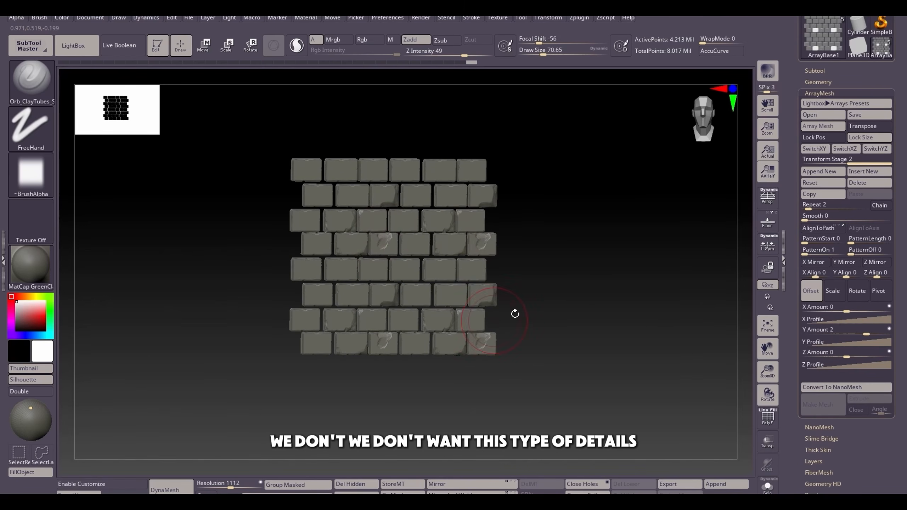
pyautogui.keyDown('ctrl'); pyautogui.moveTo(572, 297); pyautogui.dragTo(593, 361, button='right'); pyautogui.keyUp('ctrl')
# Step: Fill the large dent in the fourth row's third brick with clay tubes and flatten it with the OrbFlatten_Edge brush
pyautogui.moveTo(395, 219); pyautogui.dragTo(382, 228)
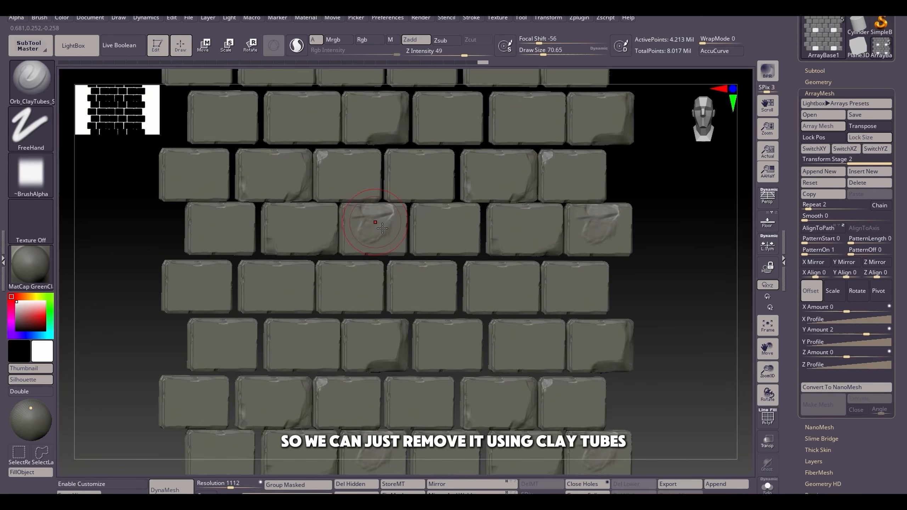
pyautogui.press('b')
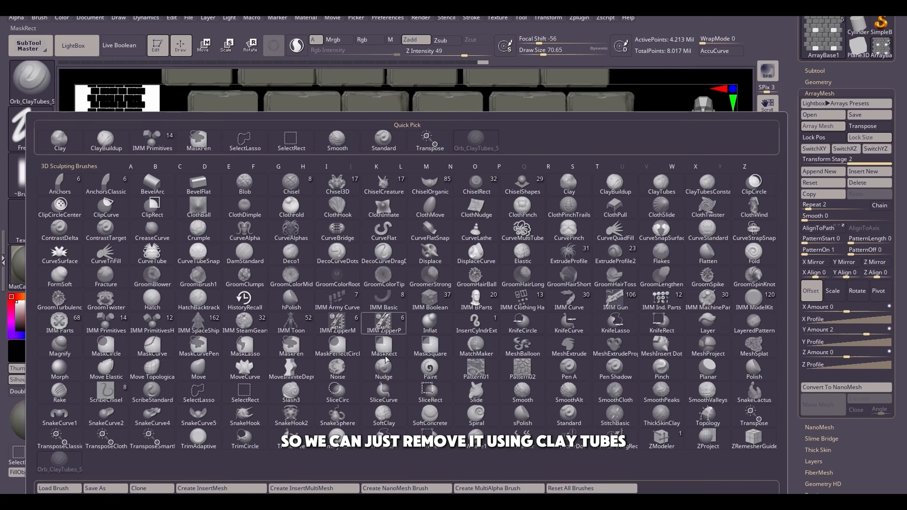
pyautogui.click(187, 470)
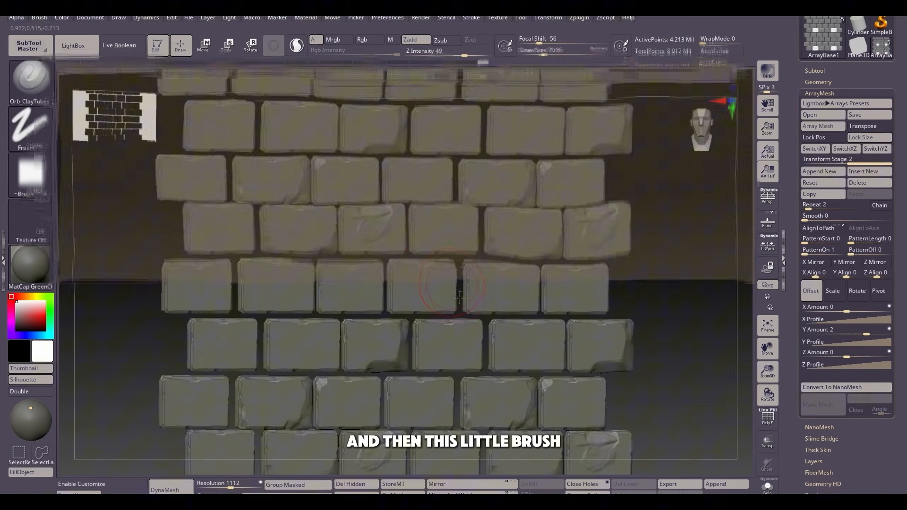
pyautogui.press(',')
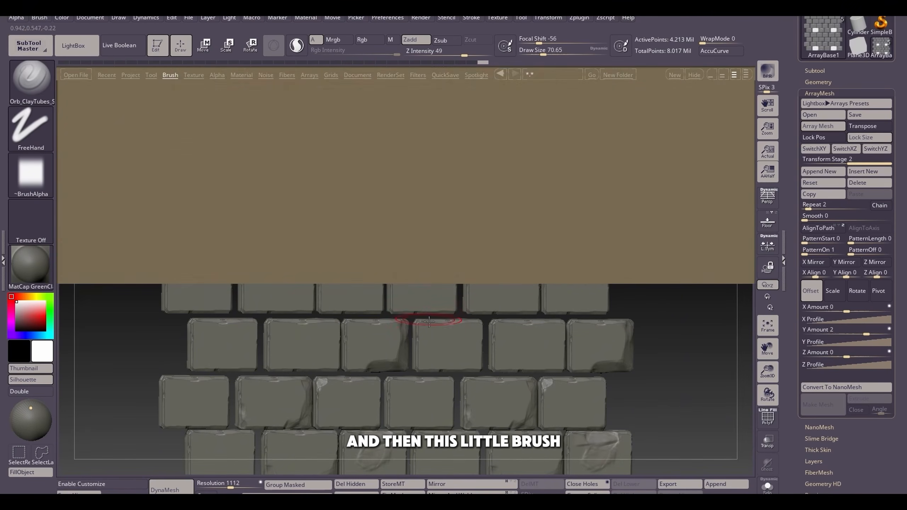
pyautogui.doubleClick(305, 255)
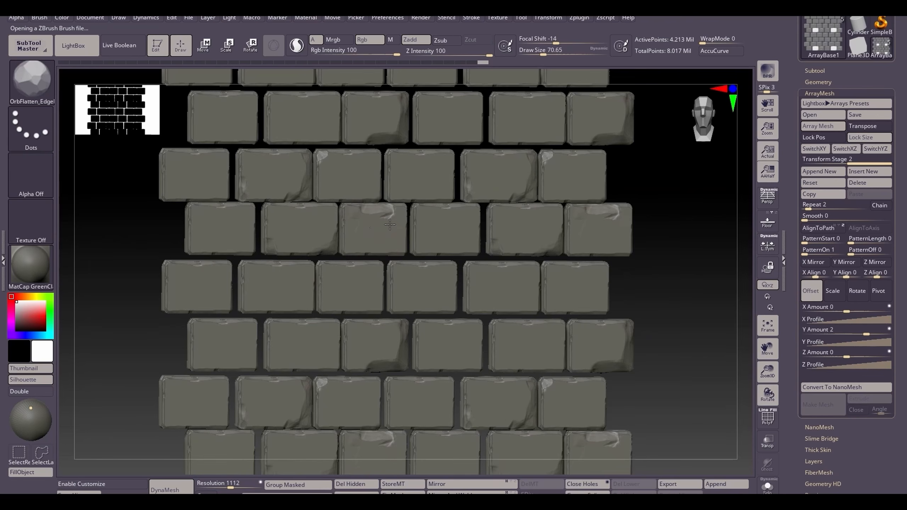
# Step: Switch to the finished brick wall subtool ArrayBase1_1 and examine the colors painted on its bricks
pyautogui.keyDown('alt'); pyautogui.moveTo(724, 346); pyautogui.dragTo(734, 331); pyautogui.keyUp('alt')
pyautogui.moveTo(903, 246); pyautogui.dragTo(906, 373)
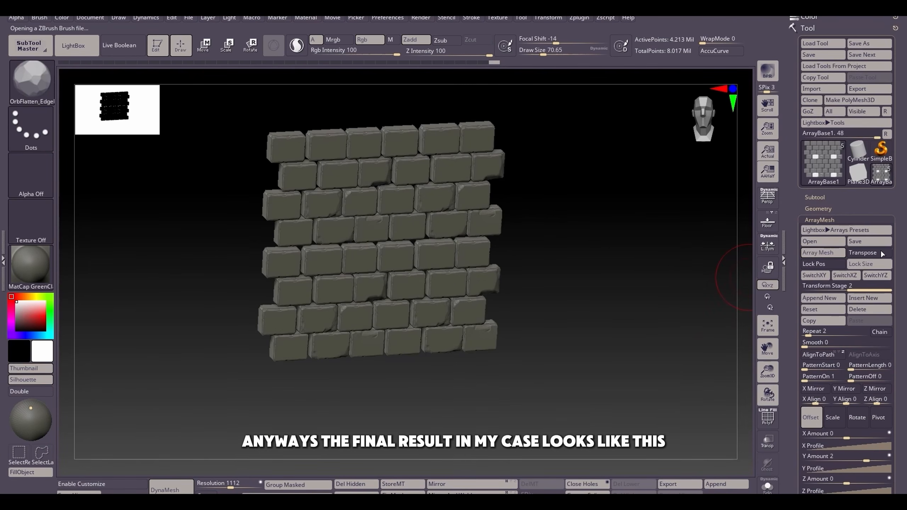
pyautogui.click(820, 197)
pyautogui.moveTo(903, 154); pyautogui.dragTo(903, 303)
pyautogui.click(886, 196)
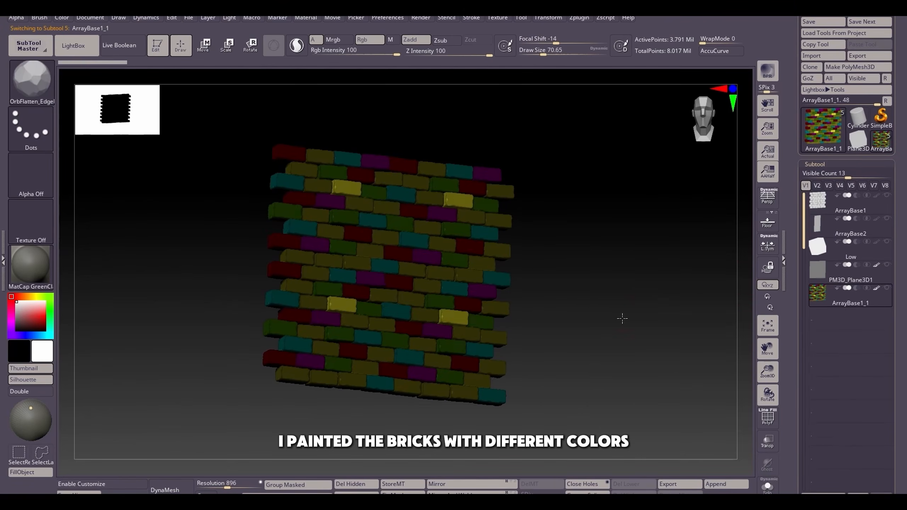
pyautogui.hotkey('shift', 'f')
pyautogui.hotkey('shift', 'f')
pyautogui.keyDown('alt'); pyautogui.moveTo(632, 318); pyautogui.dragTo(704, 365); pyautogui.keyUp('alt')
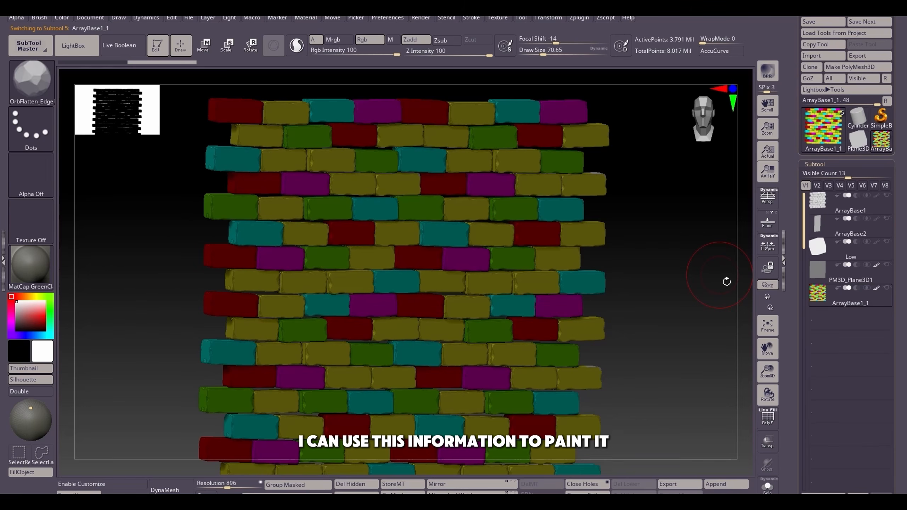
pyautogui.moveTo(726, 282)
pyautogui.mouseDown()
pyautogui.moveTo(684, 318)
pyautogui.moveTo(668, 320)
pyautogui.moveTo(655, 307)
pyautogui.mouseUp()
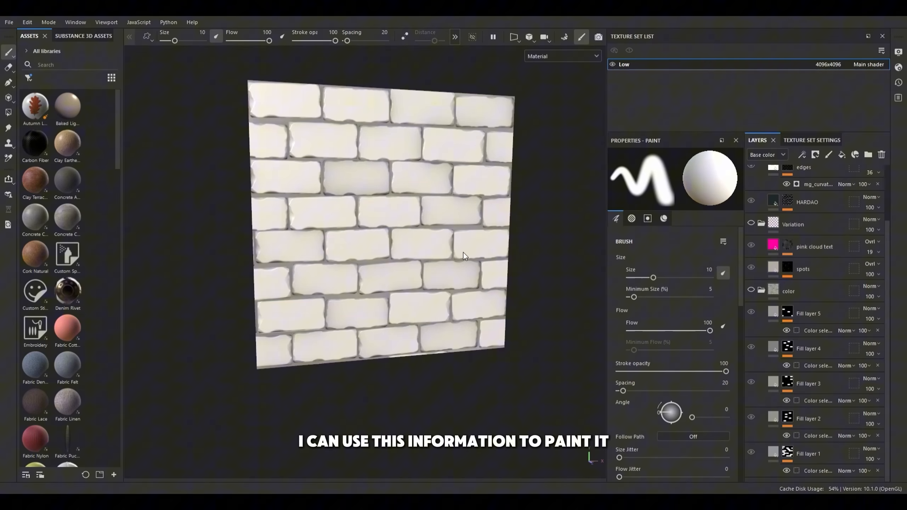
# Step: Switch to Substance 3D Painter and inspect Fill layer 1's color selection alongside the baked ID map on the wall
pyautogui.keyDown('alt'); pyautogui.moveTo(464, 256); pyautogui.dragTo(474, 288, button='middle'); pyautogui.keyUp('alt')
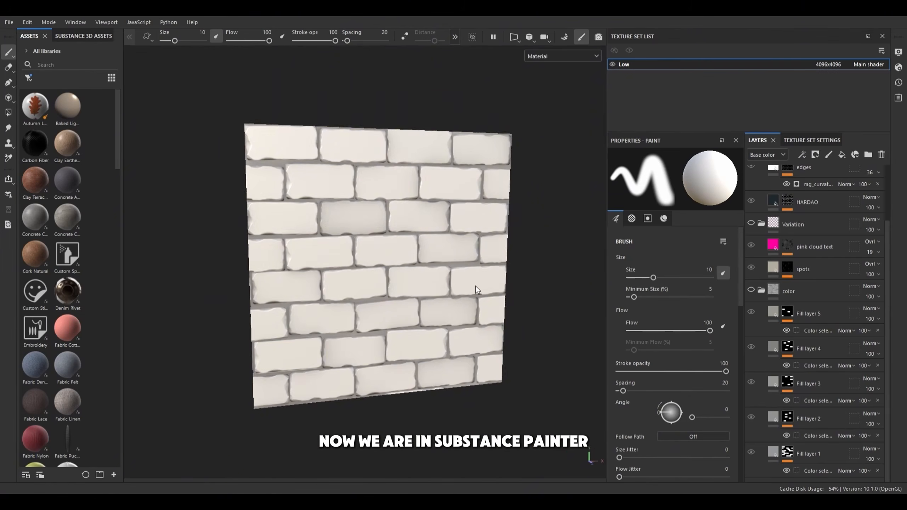
pyautogui.scroll(4, 443, 273)
pyautogui.moveTo(409, 258)
pyautogui.keyDown('alt'); pyautogui.mouseDown()
pyautogui.moveTo(387, 230)
pyautogui.moveTo(351, 219)
pyautogui.moveTo(464, 242)
pyautogui.mouseUp(); pyautogui.keyUp('alt')
pyautogui.scroll(-4, 465, 242)
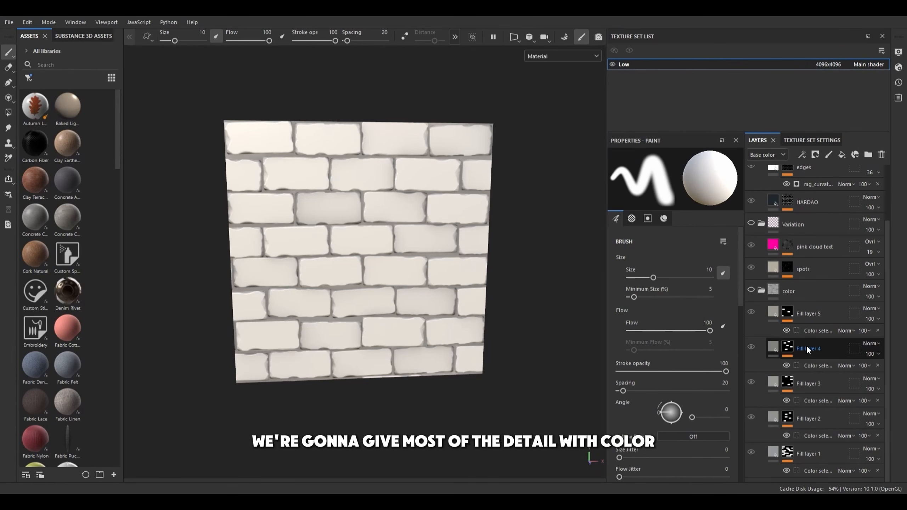
pyautogui.click(815, 469)
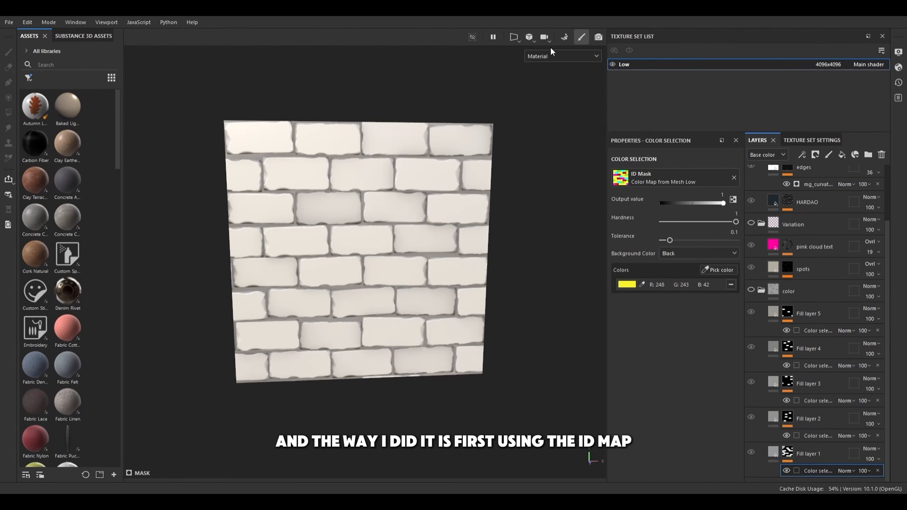
pyautogui.press('b')
pyautogui.keyDown('alt'); pyautogui.moveTo(396, 256); pyautogui.dragTo(401, 235); pyautogui.keyUp('alt')
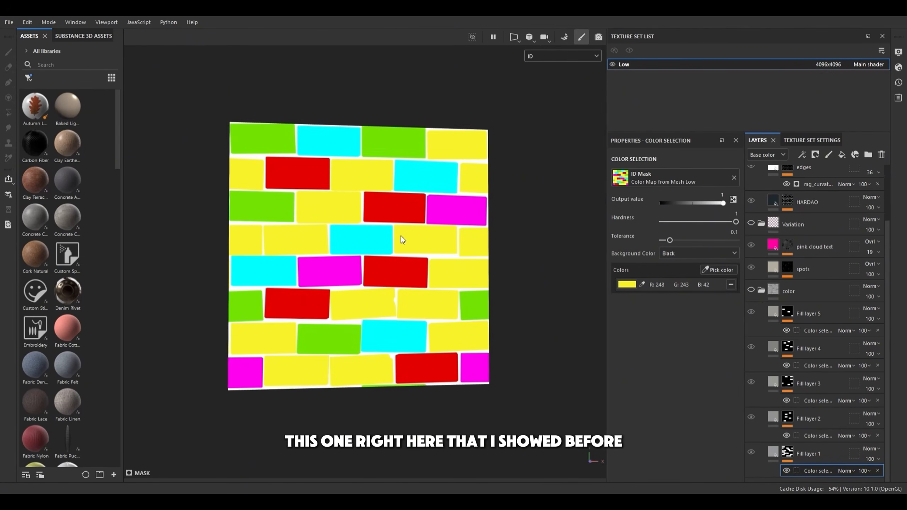
pyautogui.scroll(4, 401, 236)
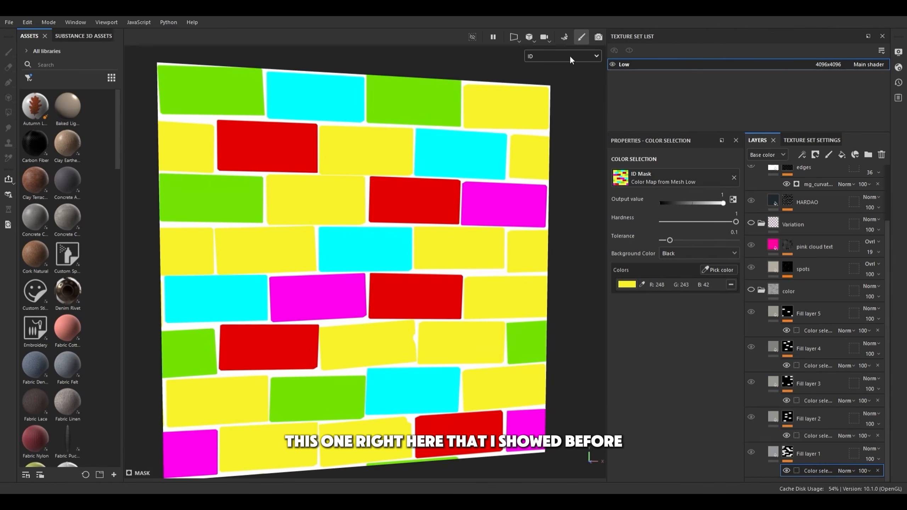
pyautogui.press('m')
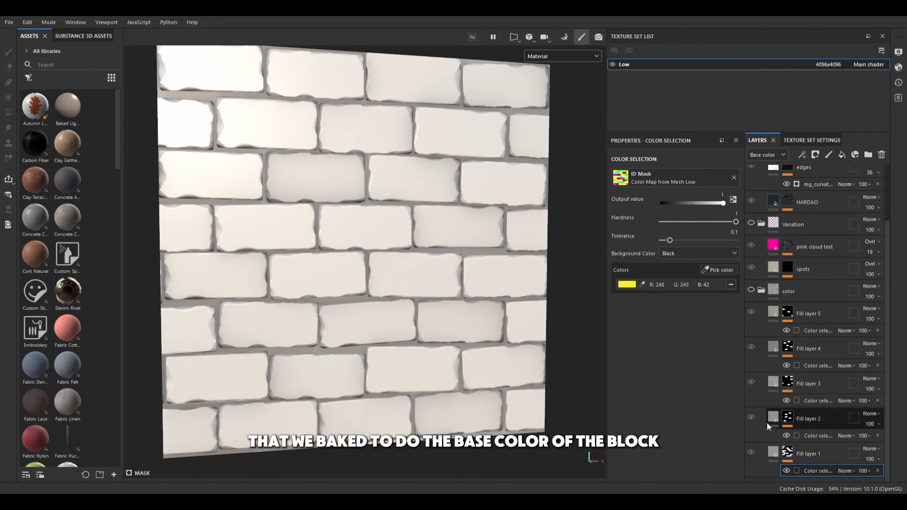
# Step: Show the color folder and view the ID-based base colors on the bricks
pyautogui.click(750, 291)
pyautogui.scroll(-3, 403, 304)
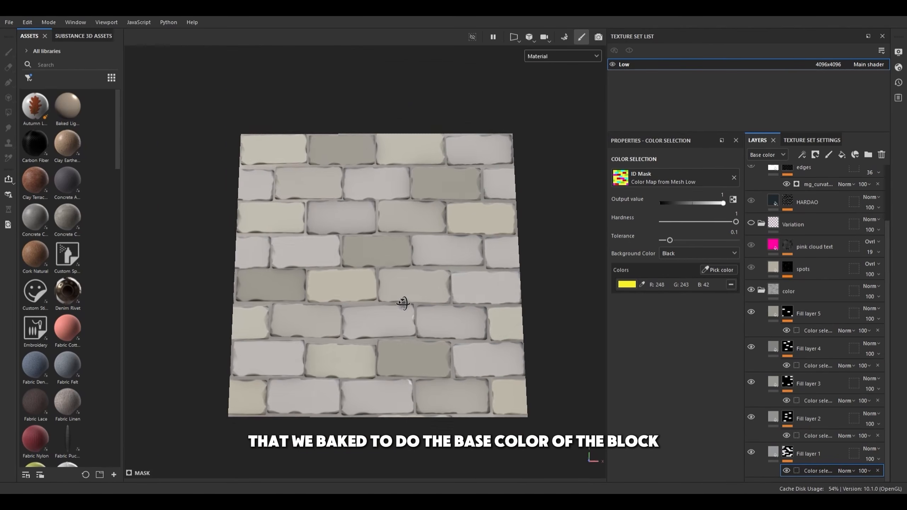
pyautogui.keyDown('alt'); pyautogui.moveTo(403, 304); pyautogui.dragTo(326, 314); pyautogui.keyUp('alt')
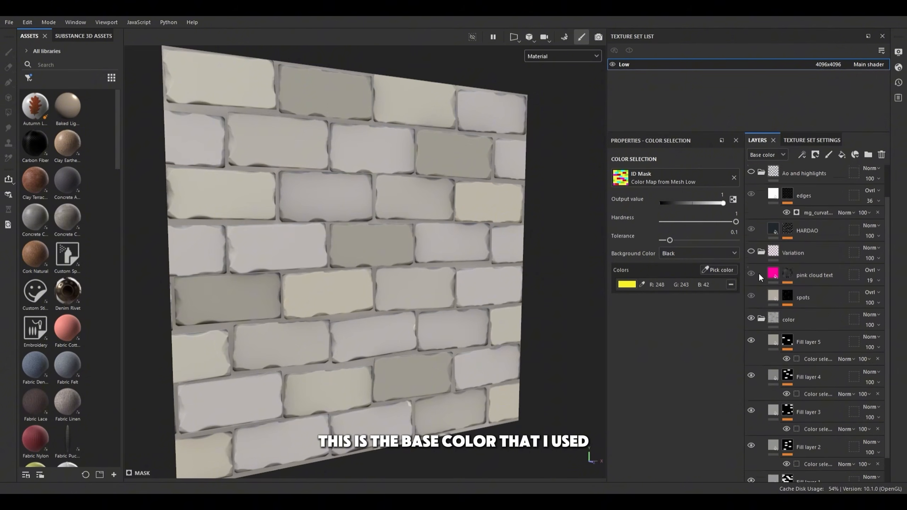
# Step: Show the Ao and highlights folder and compare the wall with and without one of its layers, HARDAO
pyautogui.scroll(2, 803, 282)
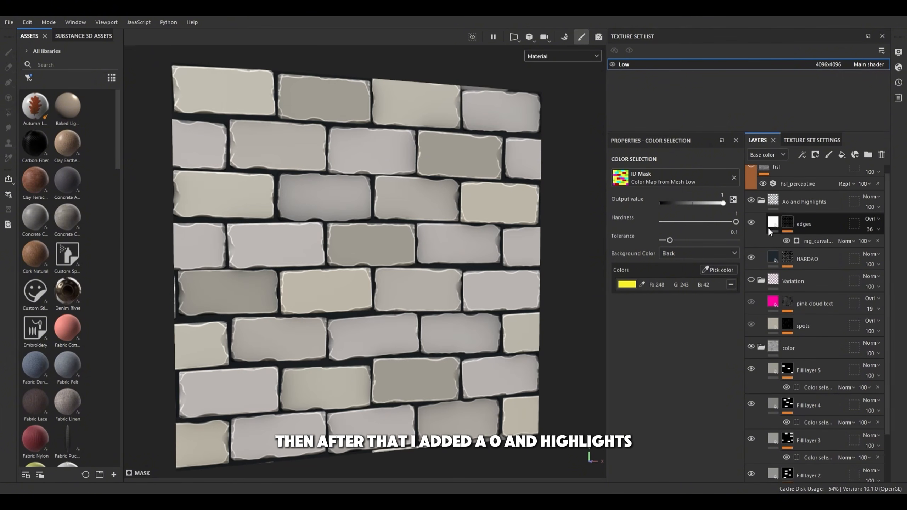
pyautogui.click(754, 257)
pyautogui.click(754, 257)
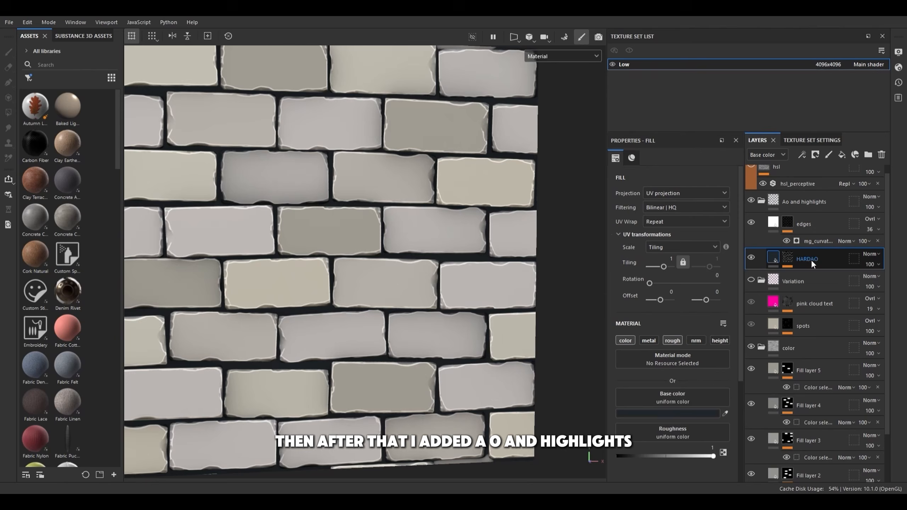
# Step: Inspect the ambient occlusion fill and the Levels effect in the HARDAO layer's mask
pyautogui.click(810, 259)
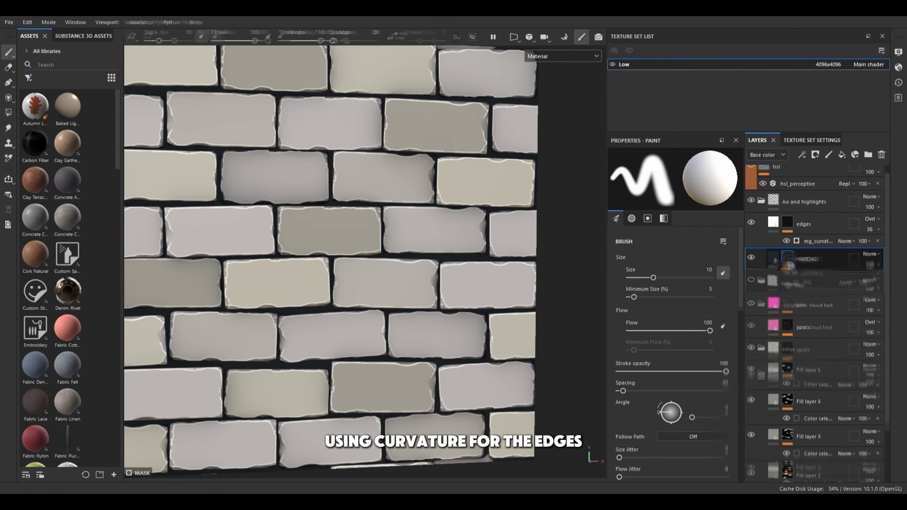
pyautogui.click(816, 287)
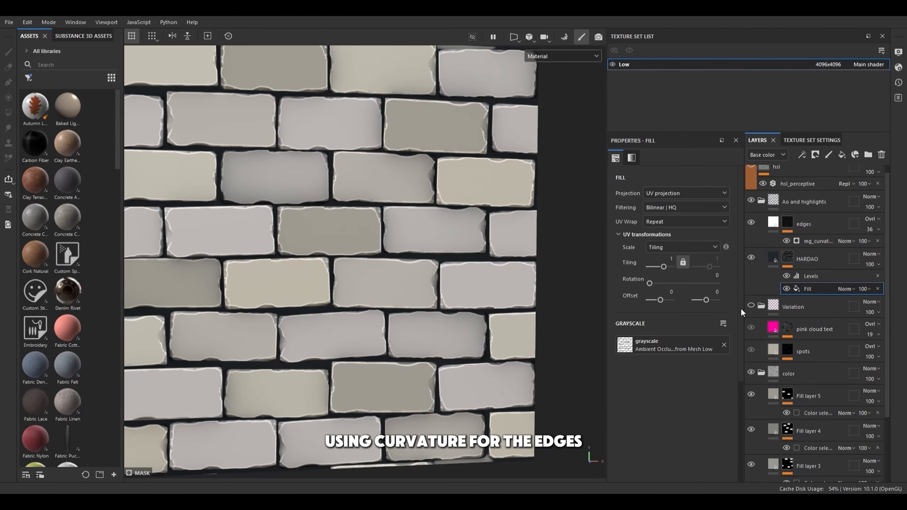
pyautogui.click(832, 277)
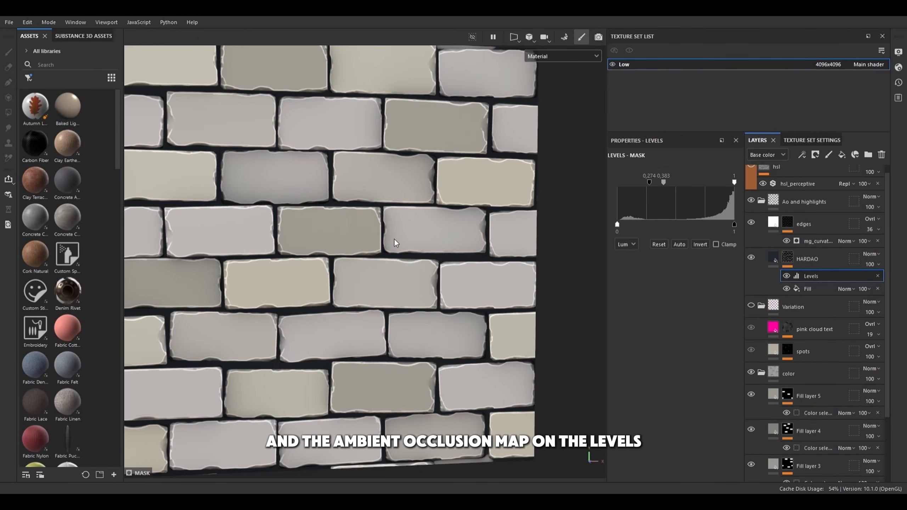
pyautogui.keyDown('alt'); pyautogui.moveTo(394, 240); pyautogui.dragTo(427, 270); pyautogui.keyUp('alt')
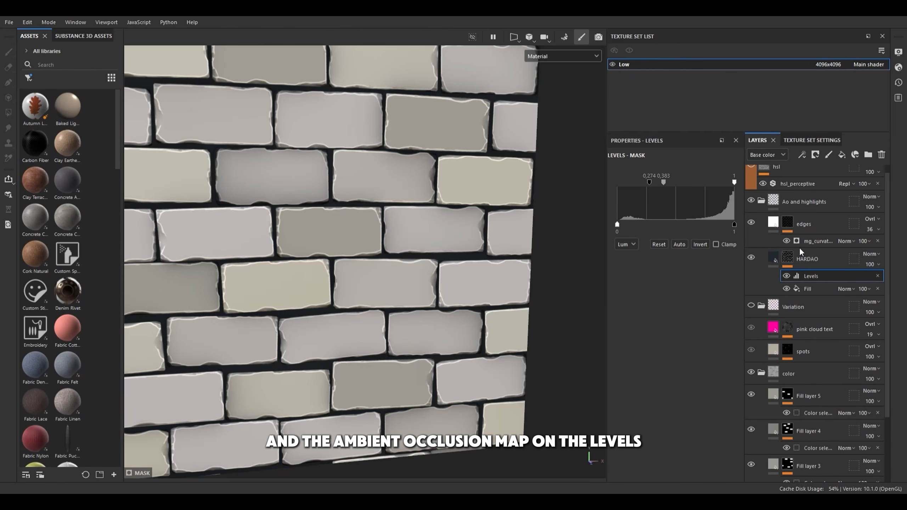
# Step: Show the Variation folder and inspect the mask effects of spots and pink cloud text, including the Make It Tile Photo filter
pyautogui.click(760, 200)
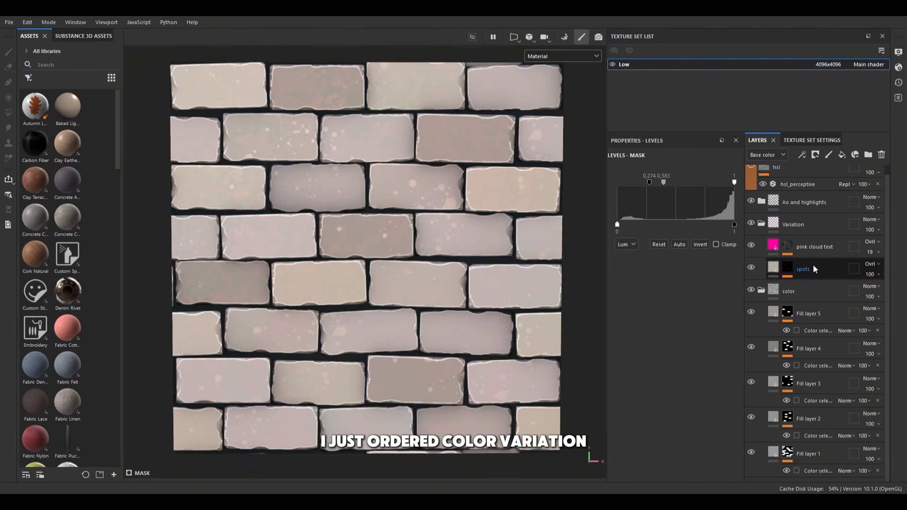
pyautogui.click(812, 269)
pyautogui.click(809, 298)
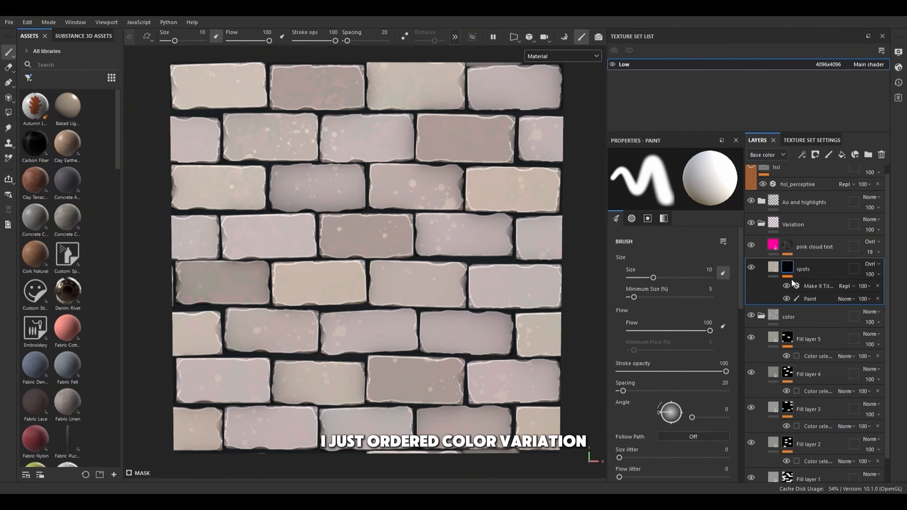
pyautogui.click(813, 252)
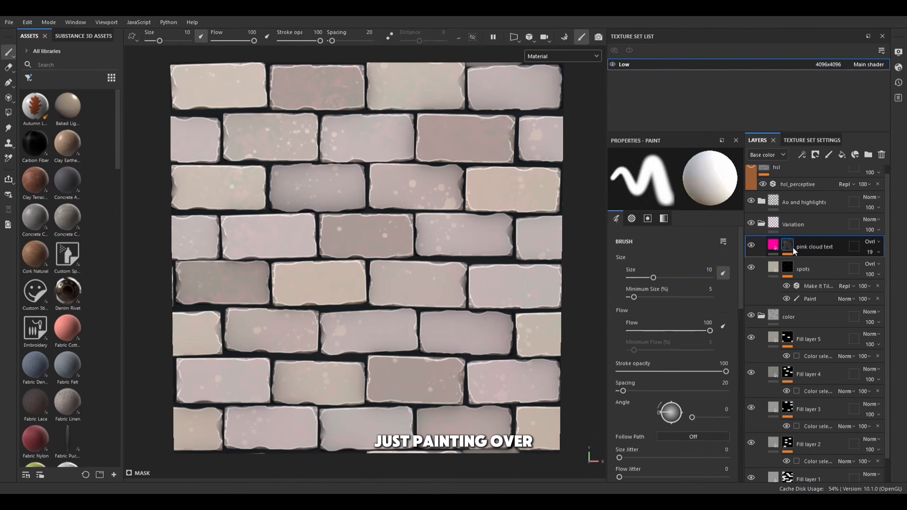
pyautogui.click(801, 264)
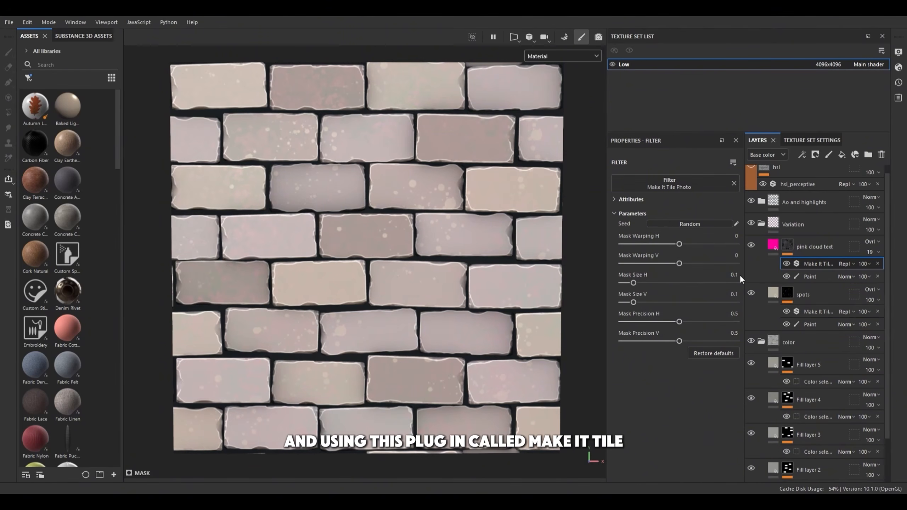
# Step: Try painting loose freehand strokes across the bricks in the Paint effect of the pink cloud text mask
pyautogui.click(807, 277)
pyautogui.scroll(3, 432, 232)
pyautogui.scroll(-4, 500, 235)
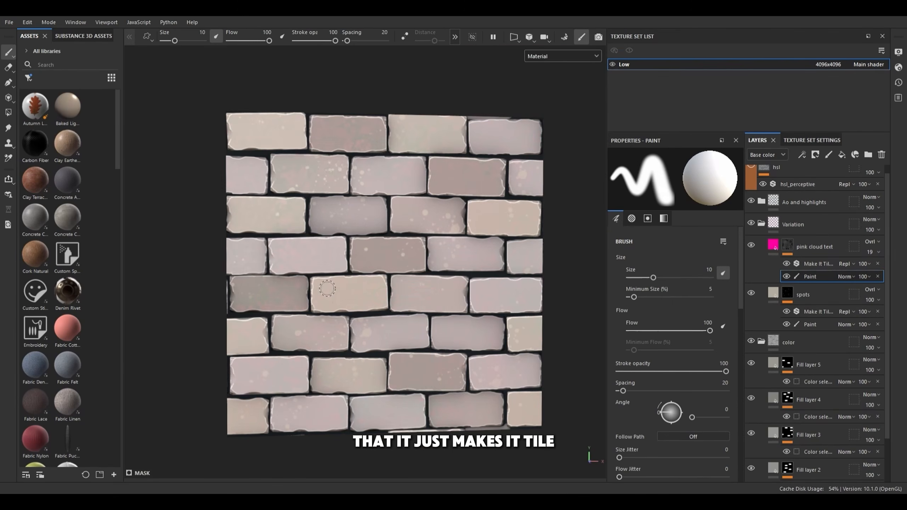
pyautogui.moveTo(454, 328); pyautogui.dragTo(501, 310)
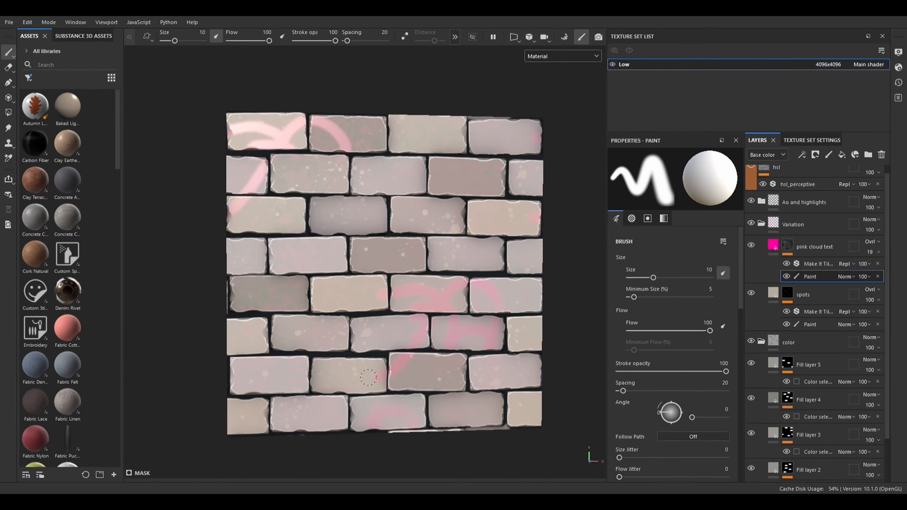
pyautogui.moveTo(368, 377); pyautogui.dragTo(318, 375)
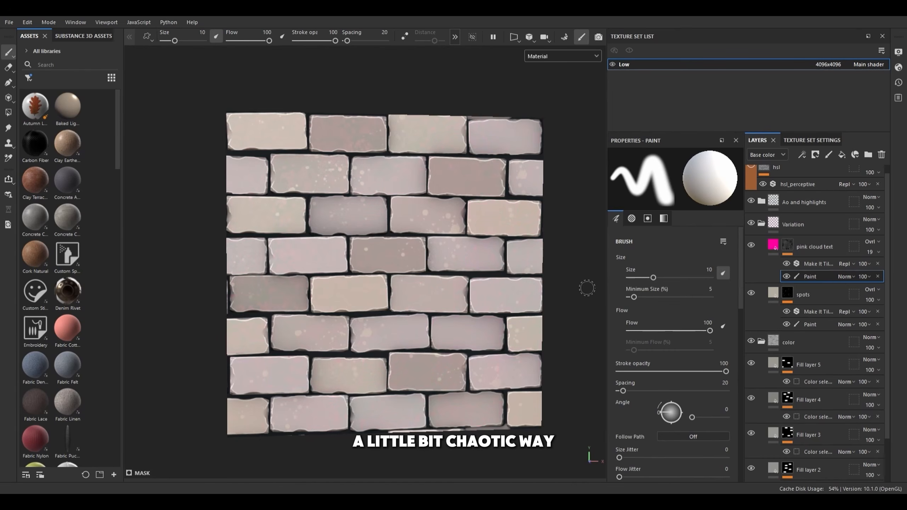
# Step: Set the hue of the hsl_perceptive filter to 0.78 to shift the color of the whole brick wall
pyautogui.scroll(5, 293, 175)
pyautogui.scroll(-5, 275, 153)
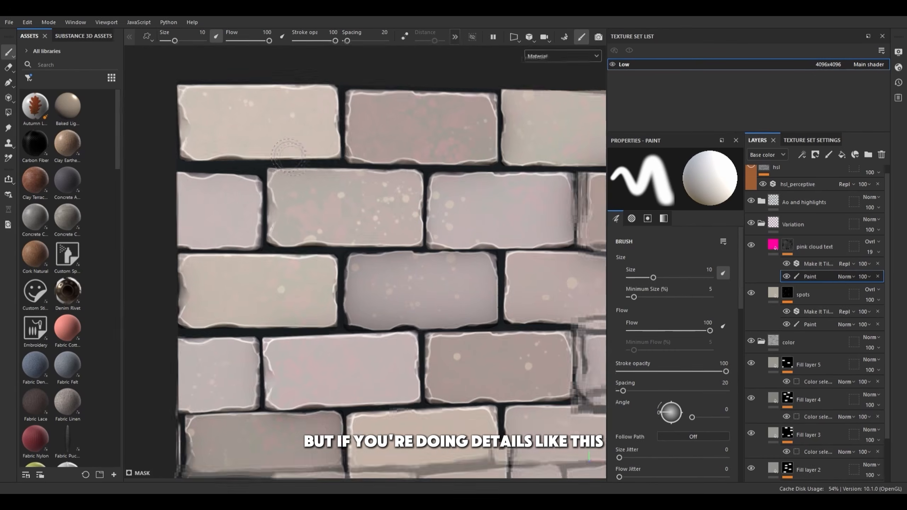
pyautogui.click(808, 225)
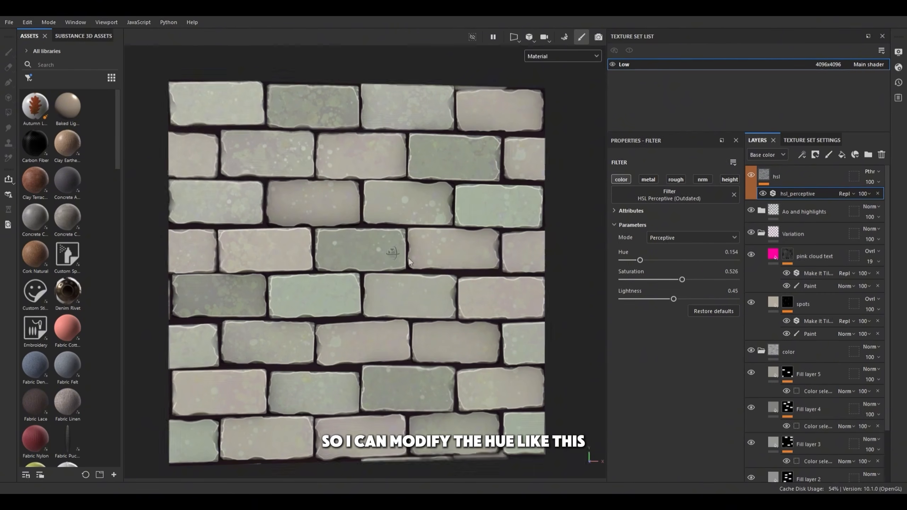
pyautogui.moveTo(664, 263); pyautogui.dragTo(719, 266)
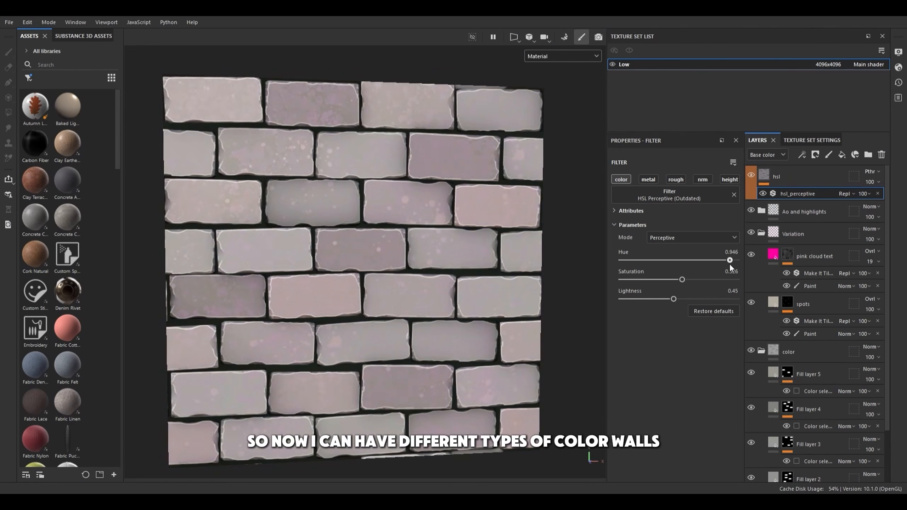
pyautogui.scroll(-5, 379, 269)
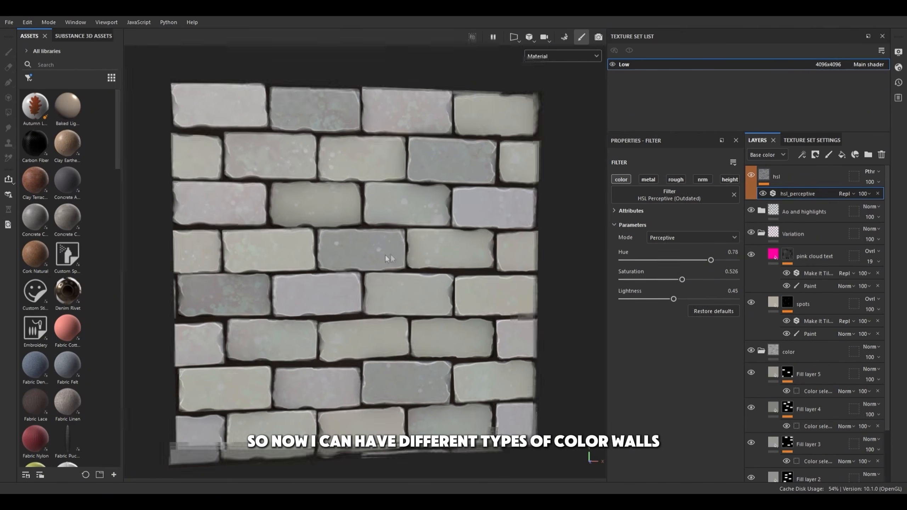
# Step: Display only the Height channel of the brick wall and examine the height differences between bricks
pyautogui.scroll(2, 456, 251)
pyautogui.keyDown('alt'); pyautogui.moveTo(465, 264); pyautogui.dragTo(456, 227); pyautogui.keyUp('alt')
pyautogui.keyDown('alt'); pyautogui.moveTo(333, 228); pyautogui.dragTo(357, 265); pyautogui.keyUp('alt')
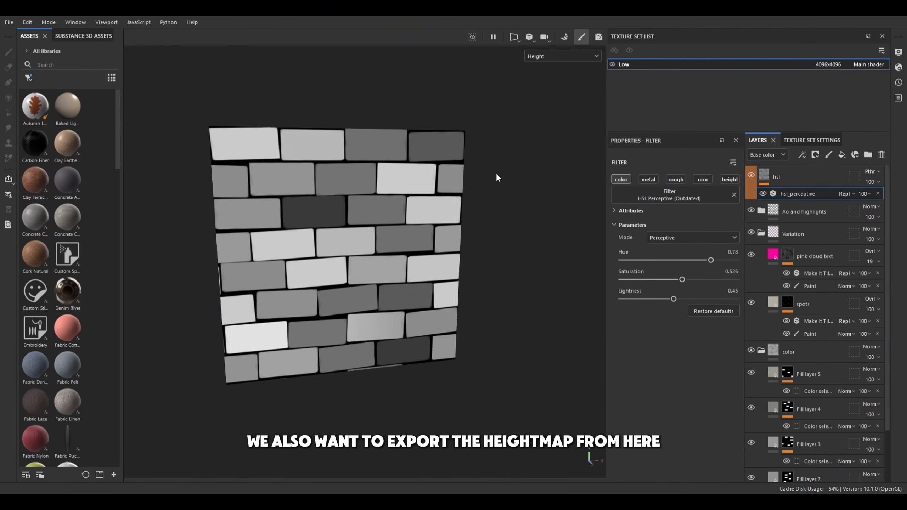
pyautogui.keyDown('alt'); pyautogui.moveTo(489, 180); pyautogui.dragTo(456, 188); pyautogui.keyUp('alt')
pyautogui.scroll(3, 412, 241)
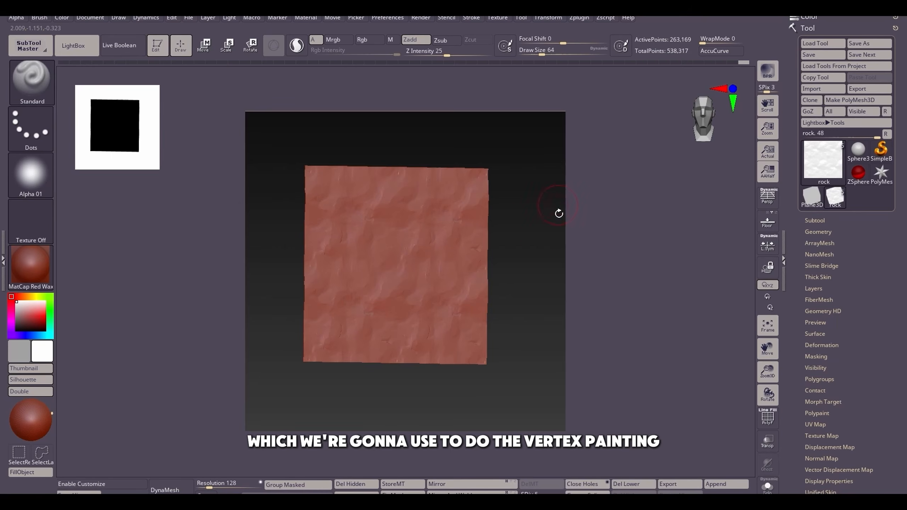
# Step: Switch to ZBrush, inspect the sculpted rock plane from several angles, and view the CaMera_Plane subtool head-on
pyautogui.moveTo(524, 253)
pyautogui.mouseDown()
pyautogui.moveTo(506, 265)
pyautogui.moveTo(520, 271)
pyautogui.mouseUp()
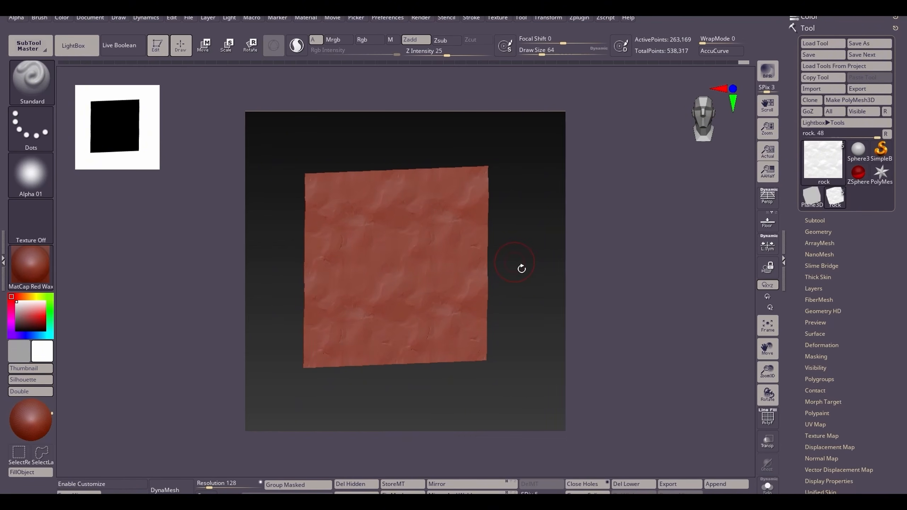
pyautogui.moveTo(520, 271); pyautogui.dragTo(548, 293)
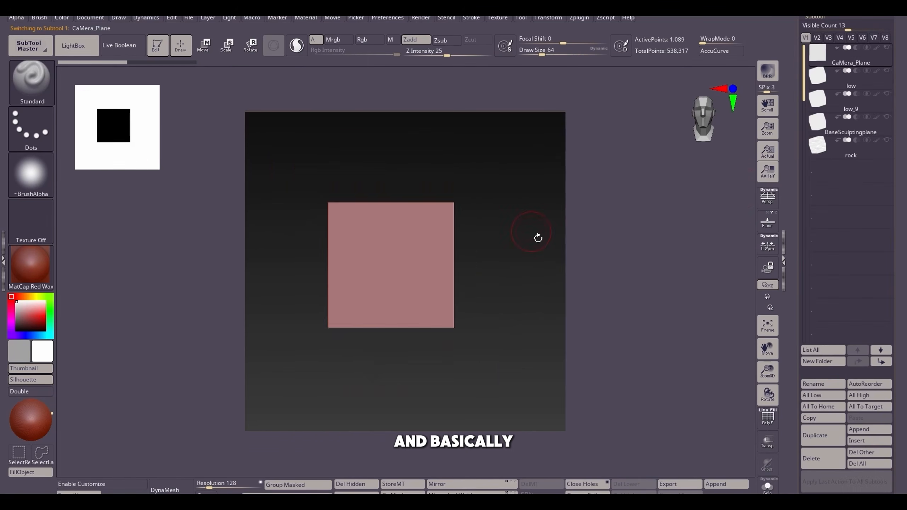
pyautogui.keyDown('alt'); pyautogui.moveTo(537, 238); pyautogui.dragTo(551, 281); pyautogui.keyUp('alt')
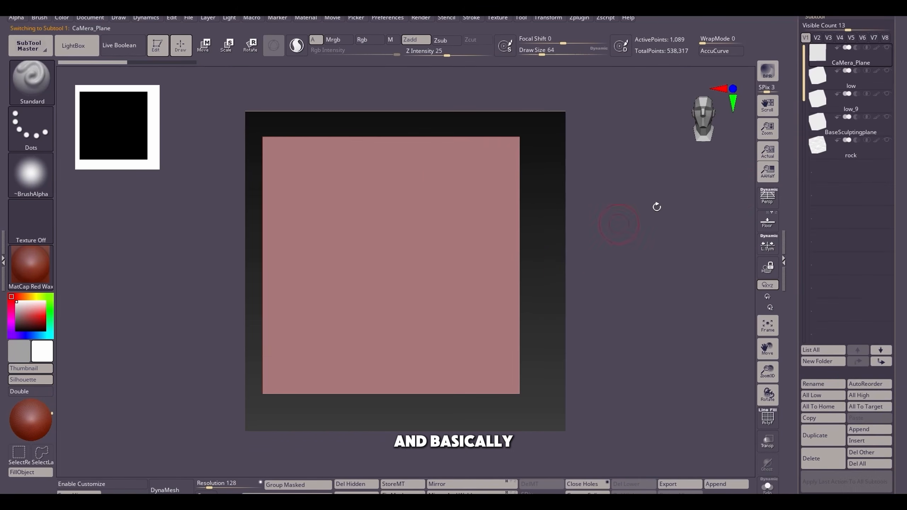
# Step: Make BaseSculptingplane the active subtool and test Standard brush strokes on it with WrapMode set to 1
pyautogui.click(827, 150)
pyautogui.keyDown('alt'); pyautogui.click(415, 259); pyautogui.keyUp('alt')
pyautogui.moveTo(387, 302)
pyautogui.mouseDown()
pyautogui.moveTo(404, 243)
pyautogui.moveTo(436, 258)
pyautogui.mouseUp()
pyautogui.hotkey('ctrl', 'z')
pyautogui.click(707, 41)
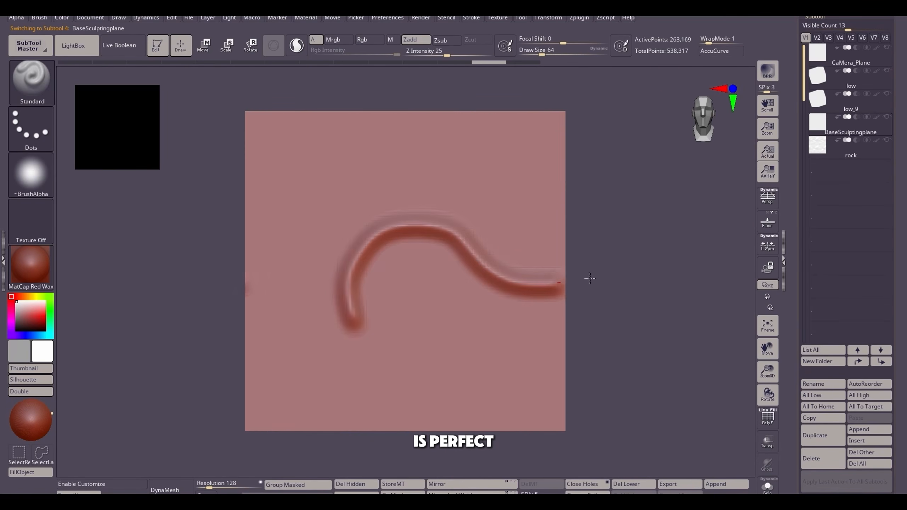
# Step: Load the Orb_ClayTubes_Smooth brush from the Orb folder of the LightBox brushes
pyautogui.press('b')
pyautogui.press('Escape')
pyautogui.press(',')
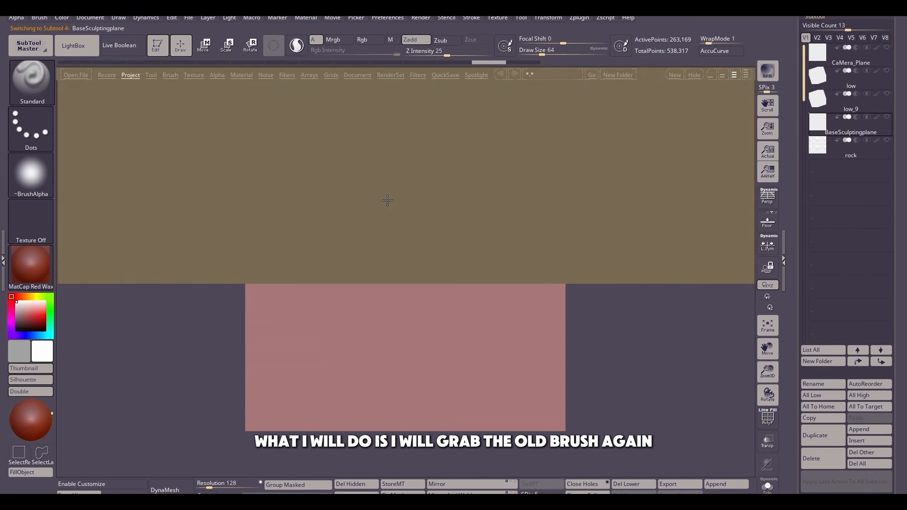
pyautogui.click(173, 76)
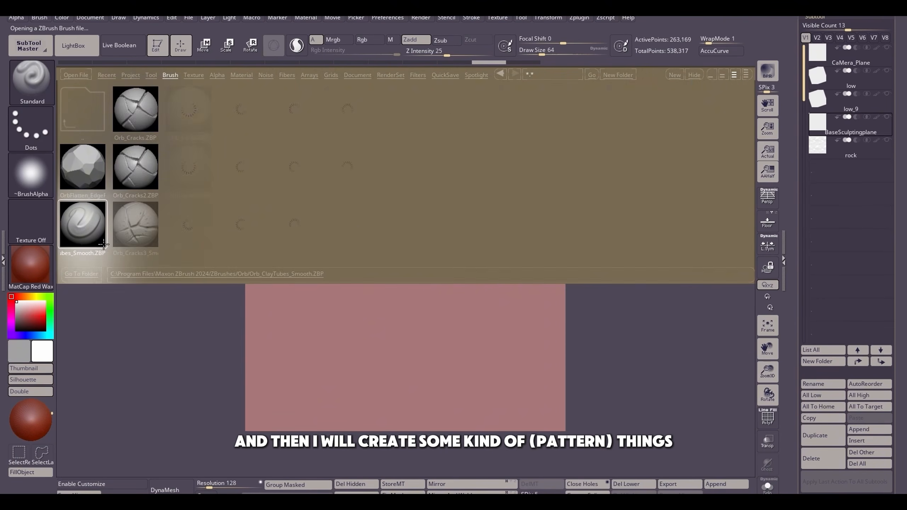
pyautogui.doubleClick(103, 244)
# Step: Build up overlapping clay strokes on the lower right area and the left edge of BaseSculptingplane
pyautogui.moveTo(485, 311); pyautogui.dragTo(461, 374)
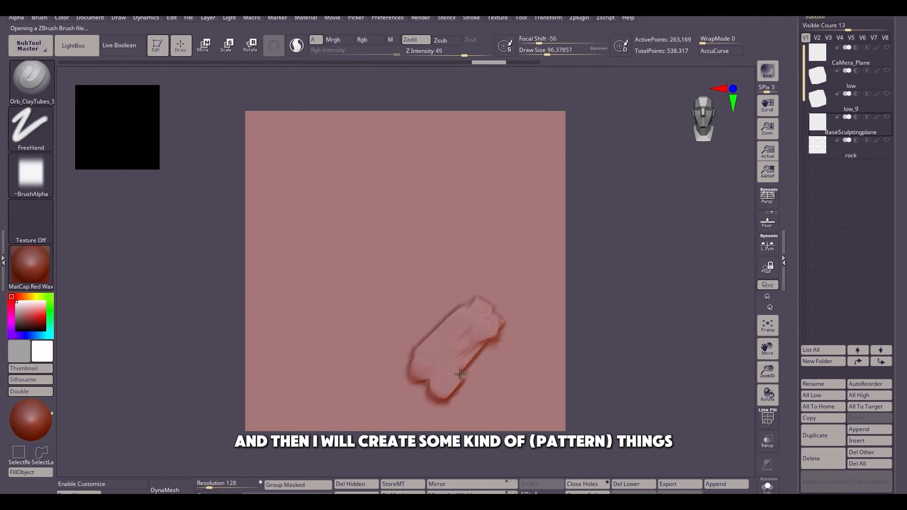
pyautogui.moveTo(441, 340)
pyautogui.mouseDown()
pyautogui.moveTo(464, 297)
pyautogui.moveTo(410, 357)
pyautogui.moveTo(410, 303)
pyautogui.moveTo(507, 372)
pyautogui.mouseUp()
pyautogui.moveTo(286, 400)
pyautogui.mouseDown()
pyautogui.moveTo(275, 353)
pyautogui.moveTo(297, 296)
pyautogui.mouseUp()
pyautogui.moveTo(253, 389); pyautogui.dragTo(271, 328)
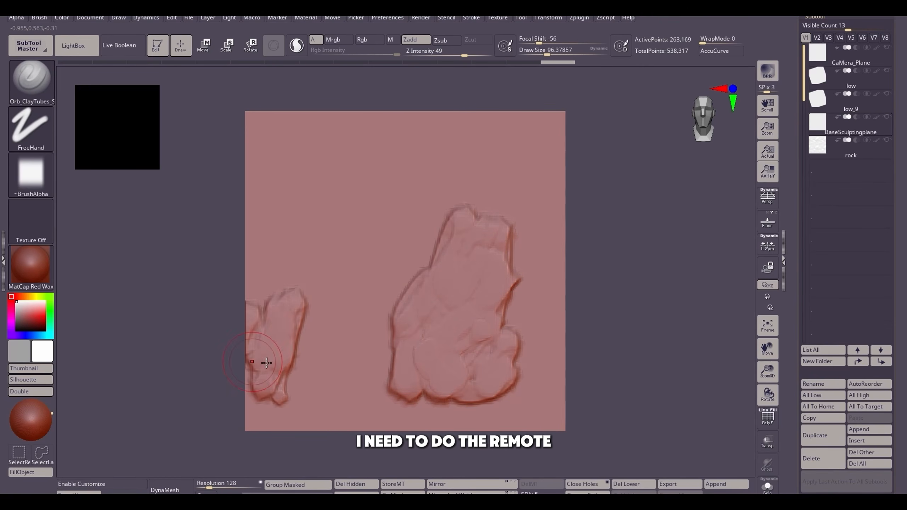
# Step: Undo the clay strokes at the plane's left edge and set WrapMode to 1 for the clay brush
pyautogui.press('ctrl')
pyautogui.hotkey('ctrl', 'z')
pyautogui.moveTo(711, 41); pyautogui.dragTo(717, 43)
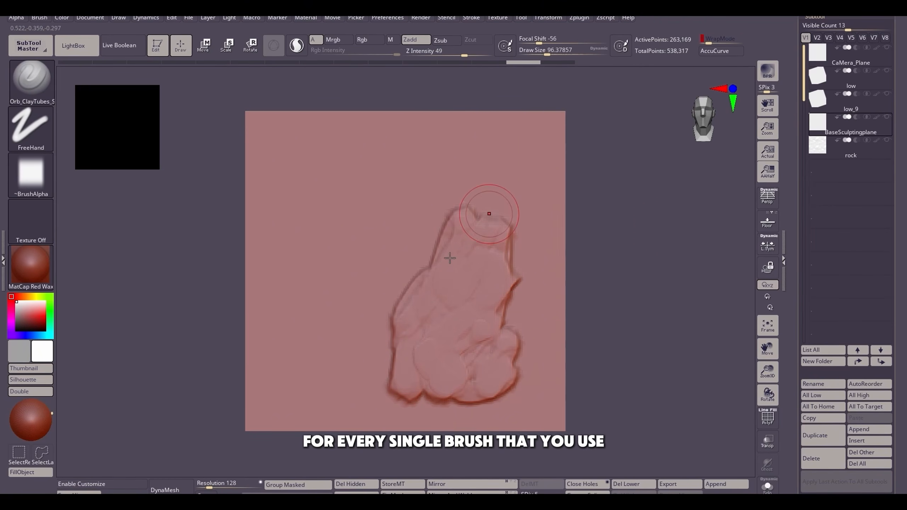
# Step: Cover the rest of the plane with loose zigzag clay strokes that wrap across its edges
pyautogui.moveTo(257, 379); pyautogui.dragTo(282, 279)
pyautogui.moveTo(250, 400); pyautogui.dragTo(293, 350)
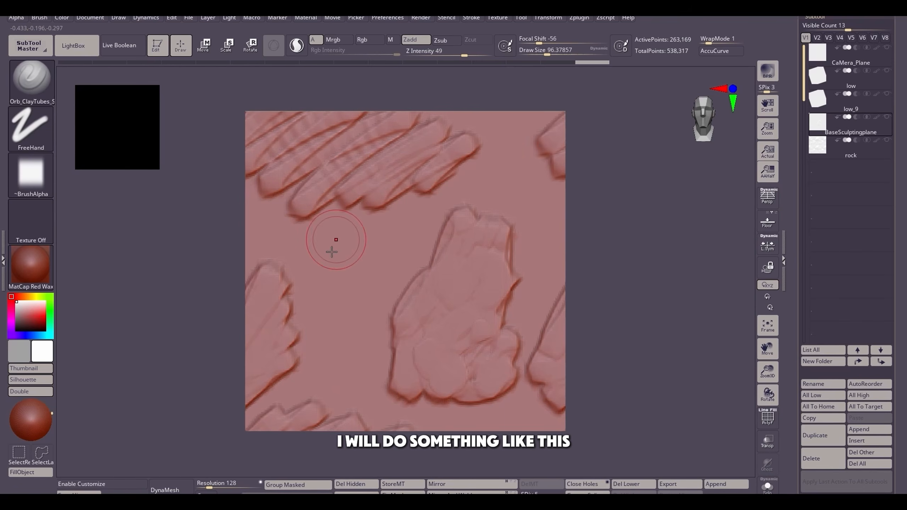
pyautogui.moveTo(331, 252)
pyautogui.mouseDown()
pyautogui.moveTo(278, 393)
pyautogui.moveTo(499, 232)
pyautogui.moveTo(511, 339)
pyautogui.moveTo(285, 187)
pyautogui.mouseUp()
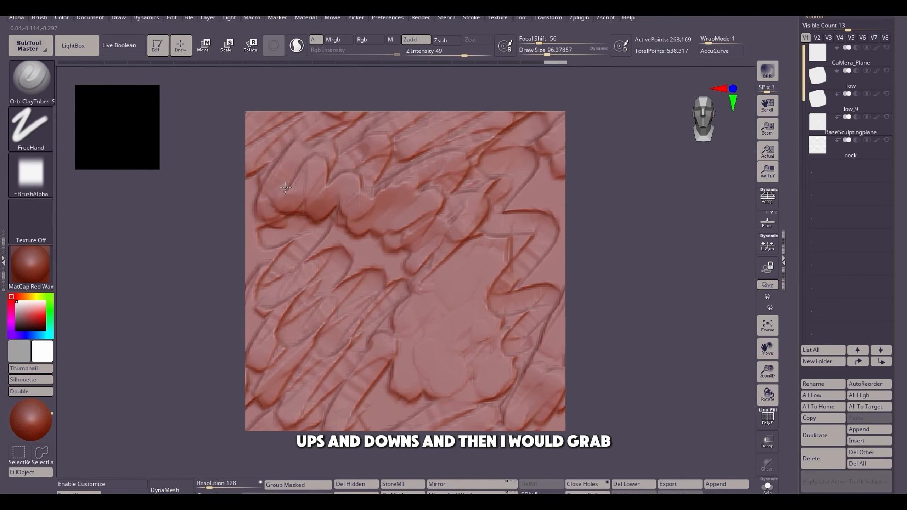
# Step: Load the OrbFlatten_Edge brush, enlarge its draw size to about 262, and flatten the clay ridges on the plane's upper and right areas
pyautogui.press('b')
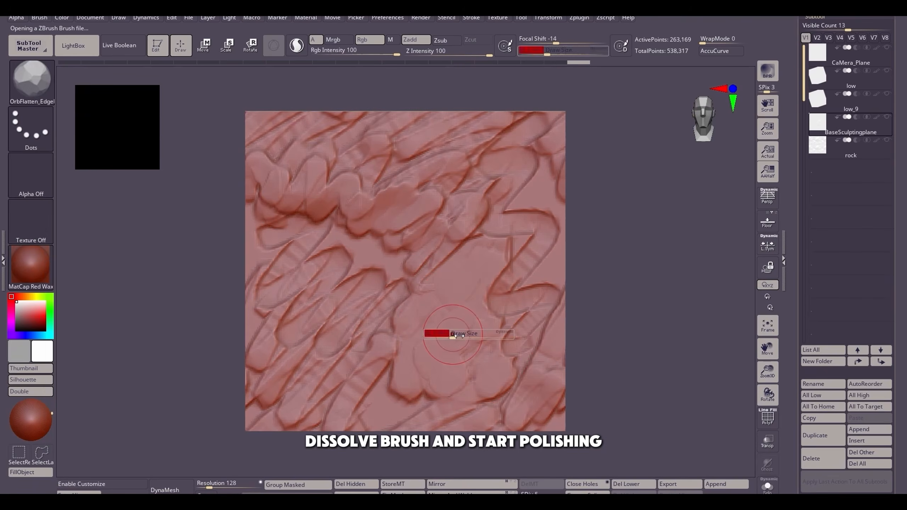
pyautogui.moveTo(435, 331)
pyautogui.mouseDown()
pyautogui.moveTo(464, 339)
pyautogui.moveTo(421, 214)
pyautogui.moveTo(344, 409)
pyautogui.moveTo(325, 293)
pyautogui.moveTo(307, 342)
pyautogui.moveTo(342, 232)
pyautogui.moveTo(318, 174)
pyautogui.moveTo(450, 161)
pyautogui.mouseUp()
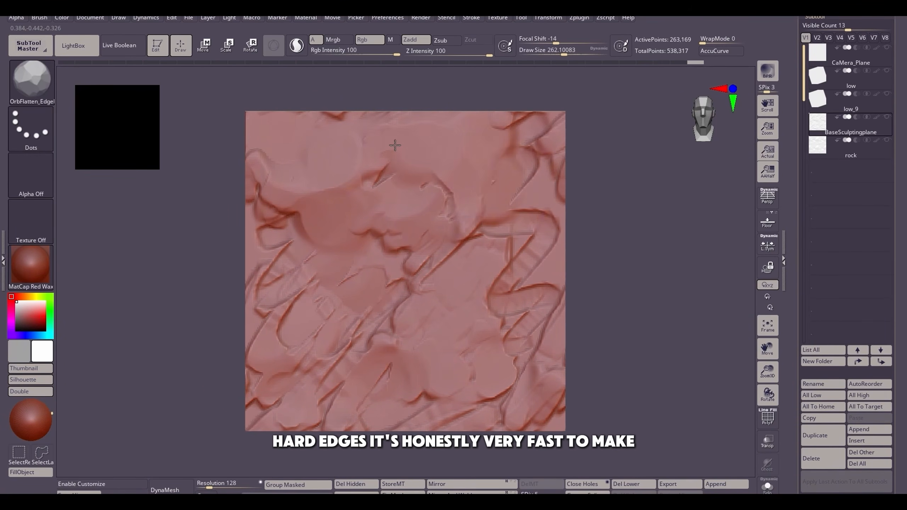
pyautogui.moveTo(395, 145); pyautogui.dragTo(410, 140)
pyautogui.moveTo(530, 193)
pyautogui.mouseDown()
pyautogui.moveTo(533, 241)
pyautogui.moveTo(477, 245)
pyautogui.mouseUp()
pyautogui.moveTo(440, 276)
pyautogui.mouseDown()
pyautogui.moveTo(528, 346)
pyautogui.moveTo(498, 334)
pyautogui.mouseUp()
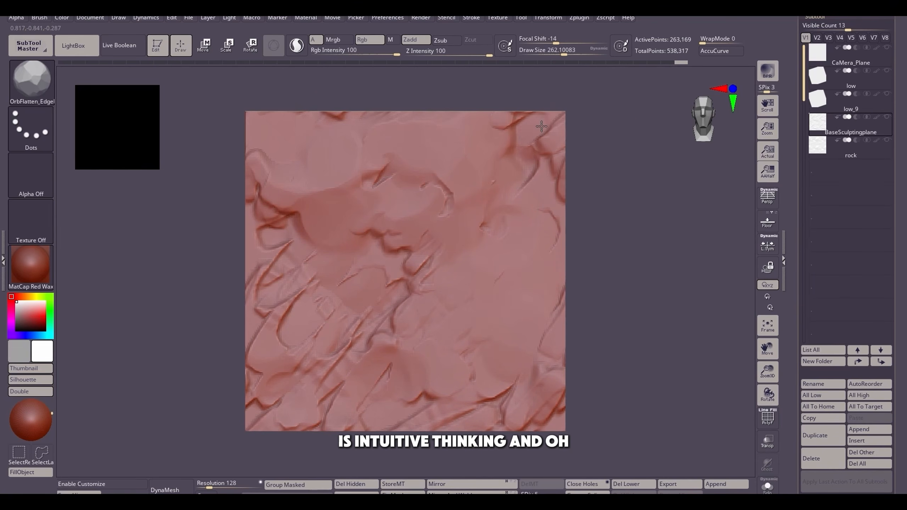
pyautogui.moveTo(541, 126); pyautogui.dragTo(555, 164)
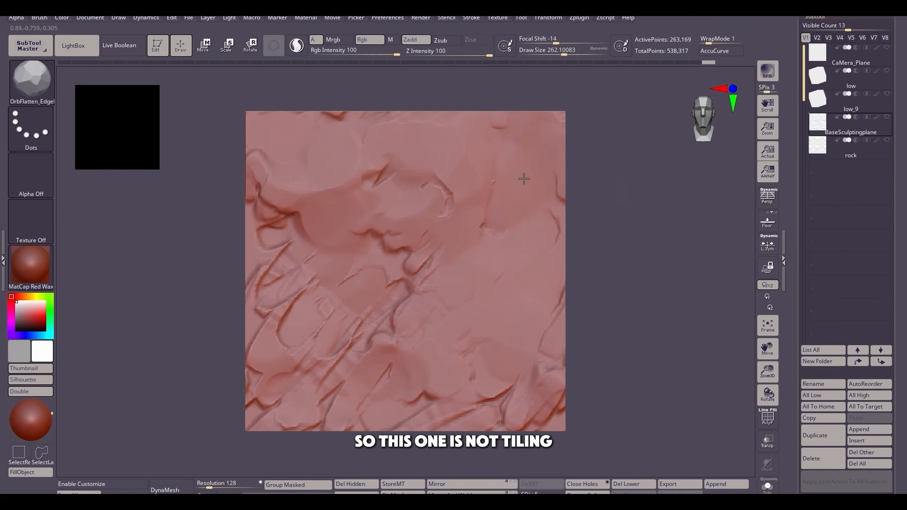
# Step: Set WrapMode to 1 for the flatten brush and polish the ridges along the right edge, left half and bottom of the plane
pyautogui.moveTo(524, 178)
pyautogui.mouseDown()
pyautogui.moveTo(552, 378)
pyautogui.moveTo(530, 385)
pyautogui.moveTo(528, 371)
pyautogui.mouseUp()
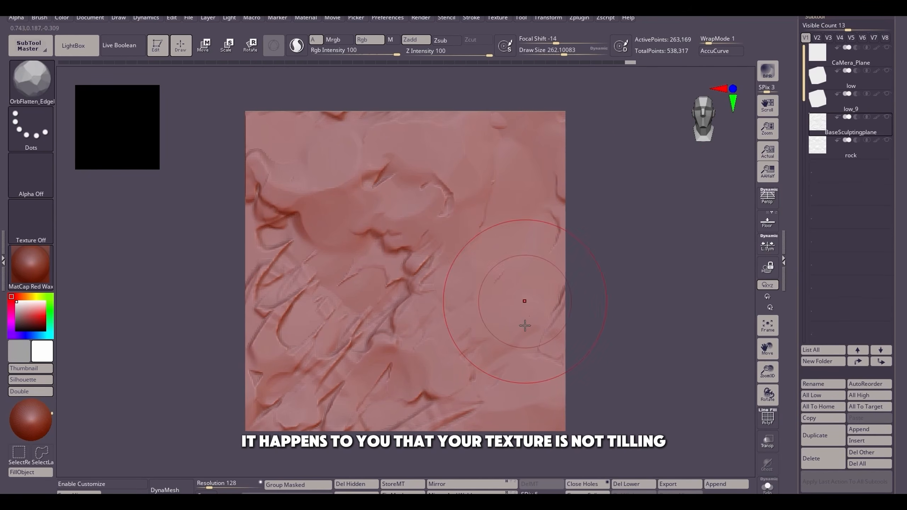
pyautogui.moveTo(525, 325)
pyautogui.mouseDown()
pyautogui.moveTo(314, 343)
pyautogui.moveTo(324, 407)
pyautogui.moveTo(311, 361)
pyautogui.moveTo(348, 344)
pyautogui.moveTo(323, 282)
pyautogui.mouseUp()
pyautogui.moveTo(379, 371)
pyautogui.mouseDown()
pyautogui.moveTo(413, 348)
pyautogui.moveTo(414, 264)
pyautogui.moveTo(271, 246)
pyautogui.moveTo(285, 270)
pyautogui.moveTo(261, 214)
pyautogui.moveTo(273, 182)
pyautogui.moveTo(263, 210)
pyautogui.mouseUp()
pyautogui.moveTo(468, 368)
pyautogui.mouseDown()
pyautogui.moveTo(389, 361)
pyautogui.moveTo(400, 415)
pyautogui.mouseUp()
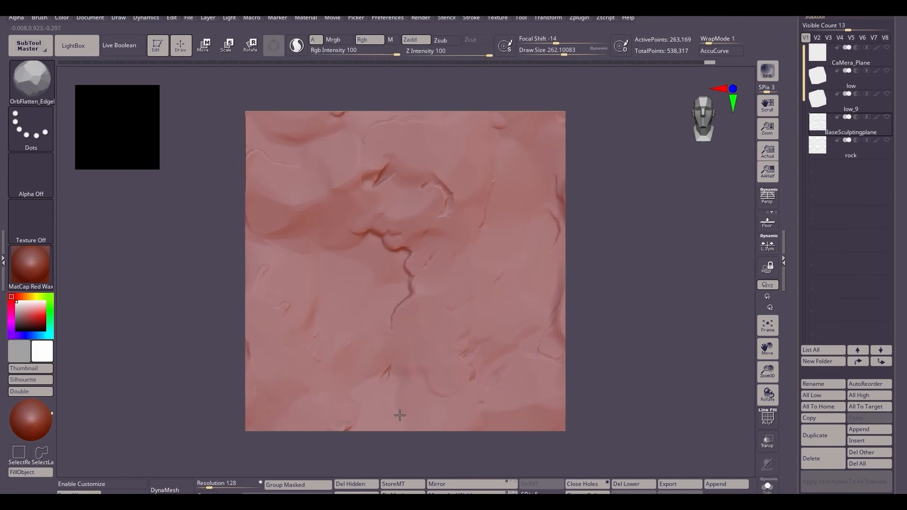
# Step: Flatten the remaining cracks in the plane's center, left side and right edge into broad, soft facets
pyautogui.moveTo(407, 297); pyautogui.dragTo(399, 255)
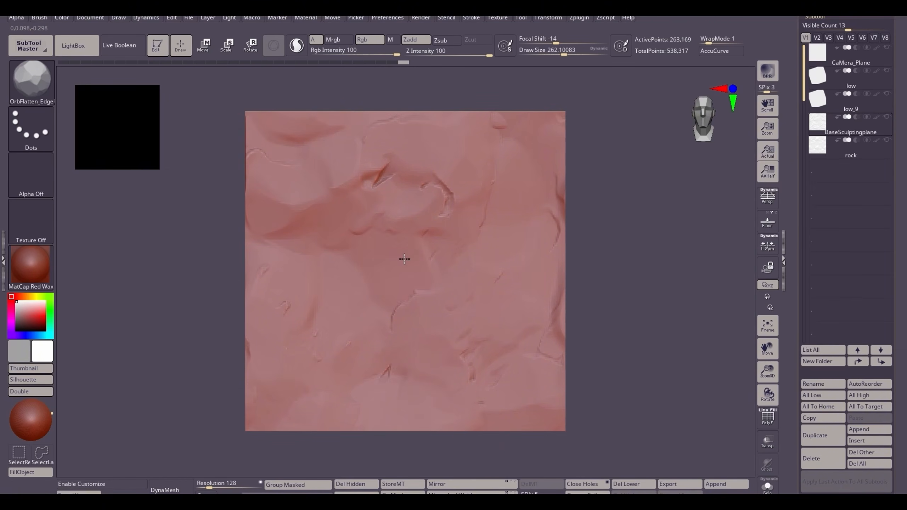
pyautogui.moveTo(444, 207)
pyautogui.mouseDown()
pyautogui.moveTo(439, 186)
pyautogui.moveTo(458, 232)
pyautogui.mouseUp()
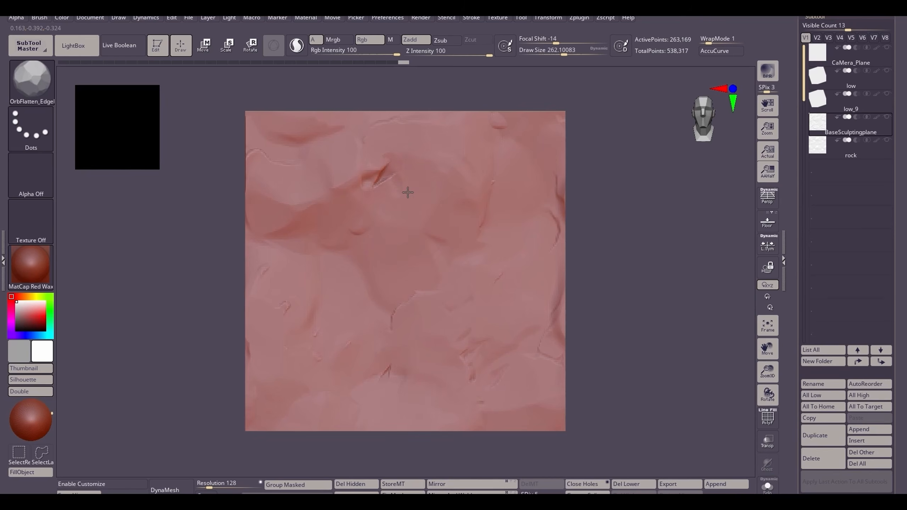
pyautogui.moveTo(361, 184); pyautogui.dragTo(323, 228)
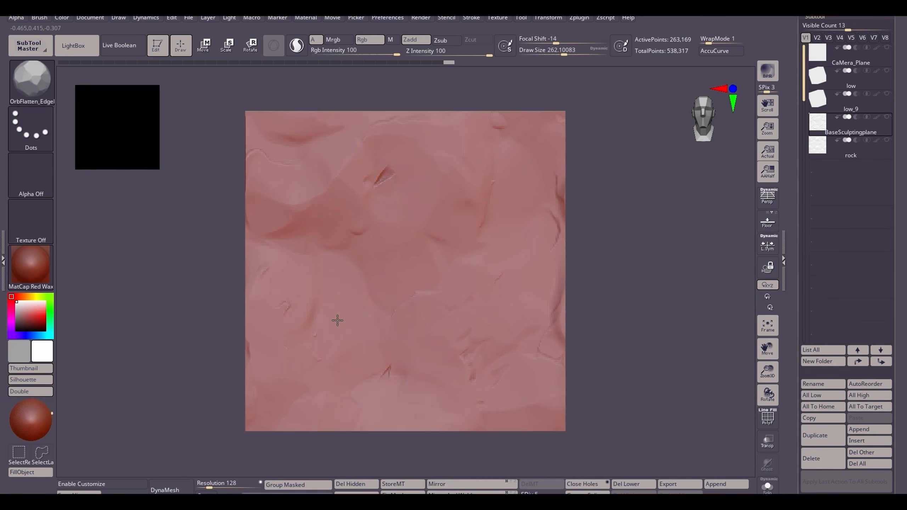
pyautogui.moveTo(297, 307); pyautogui.dragTo(294, 243)
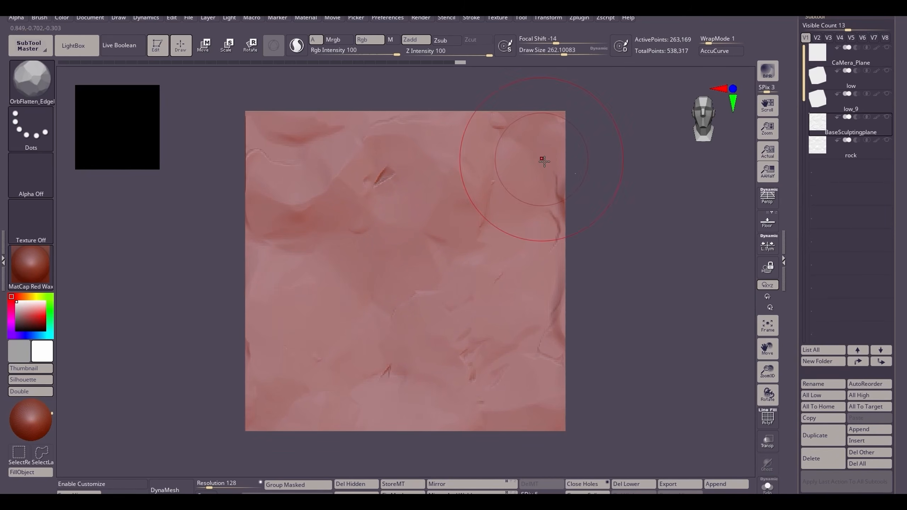
pyautogui.moveTo(532, 279)
pyautogui.mouseDown()
pyautogui.moveTo(507, 354)
pyautogui.moveTo(477, 363)
pyautogui.mouseUp()
pyautogui.moveTo(546, 352)
pyautogui.mouseDown()
pyautogui.moveTo(561, 200)
pyautogui.moveTo(562, 240)
pyautogui.mouseUp()
# Step: Inspect the sculpted relief at an angle, find the rock subtool in the list and select it for comparison
pyautogui.scroll(10, 793, 335)
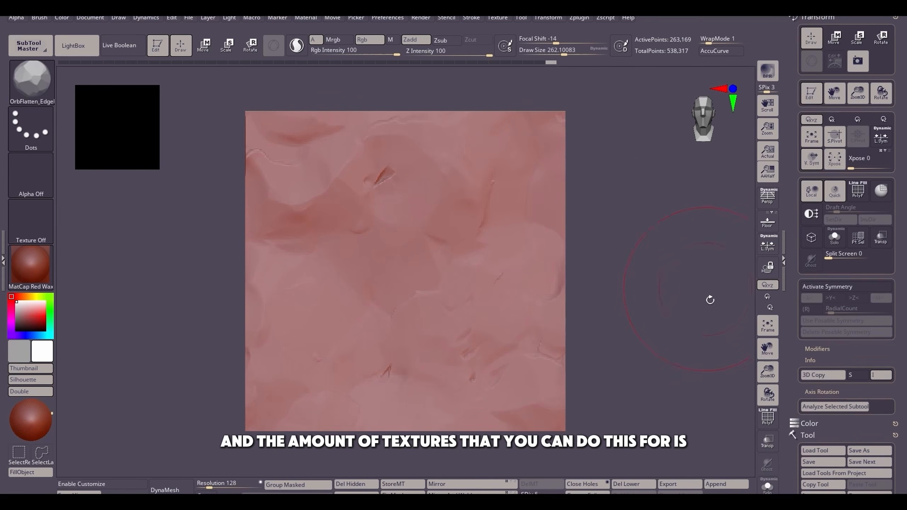
pyautogui.moveTo(709, 300); pyautogui.dragTo(588, 302)
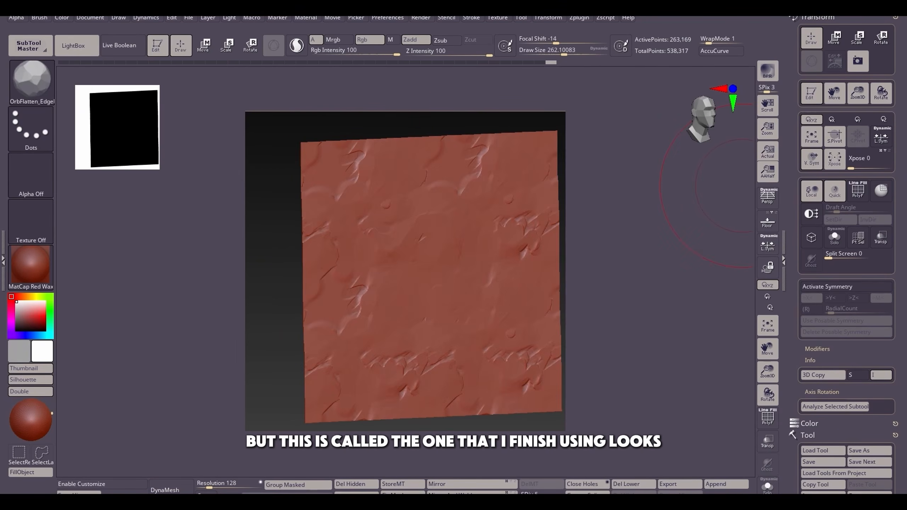
pyautogui.scroll(-5, 847, 251)
pyautogui.scroll(-10, 846, 250)
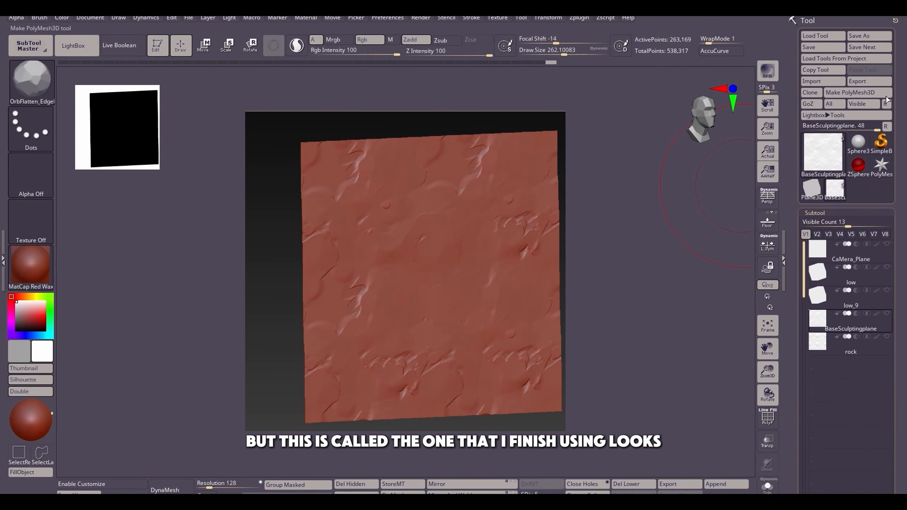
pyautogui.scroll(10, 846, 250)
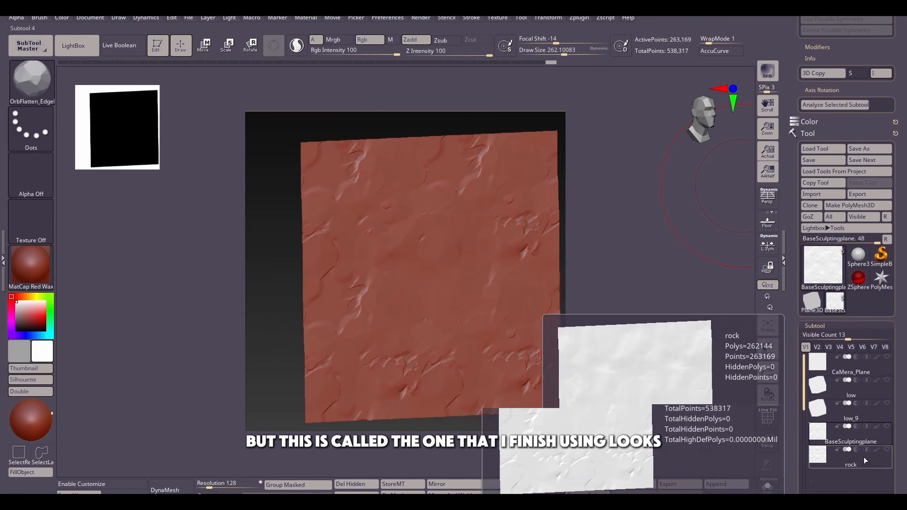
pyautogui.click(832, 456)
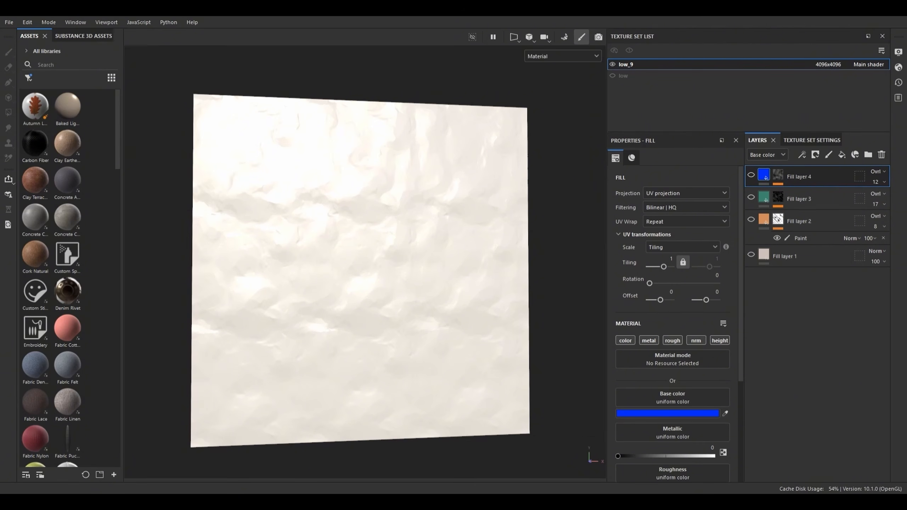
# Step: Switch to Substance Painter and examine the low_9 rock plane's surface detail up close and from a distance
pyautogui.scroll(-4, 520, 259)
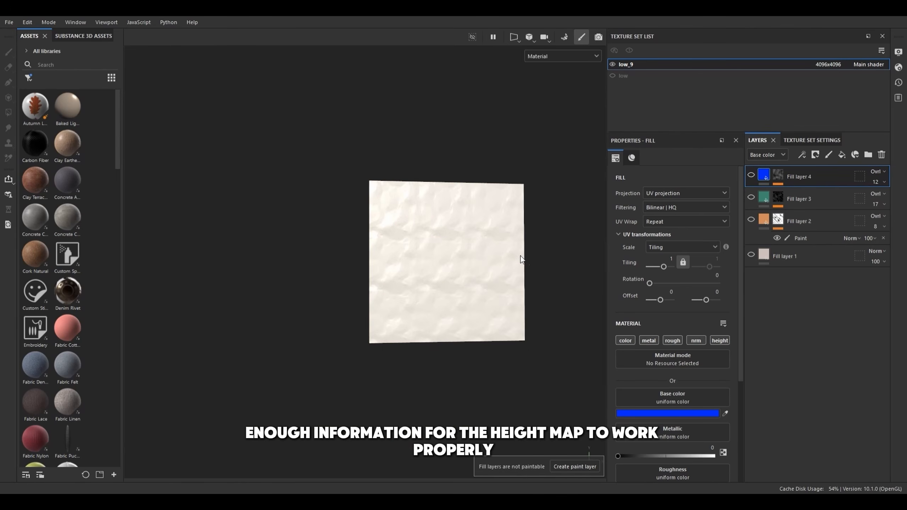
pyautogui.scroll(4, 460, 269)
pyautogui.moveTo(506, 261)
pyautogui.keyDown('alt'); pyautogui.mouseDown()
pyautogui.moveTo(462, 255)
pyautogui.moveTo(505, 263)
pyautogui.mouseUp(); pyautogui.keyUp('alt')
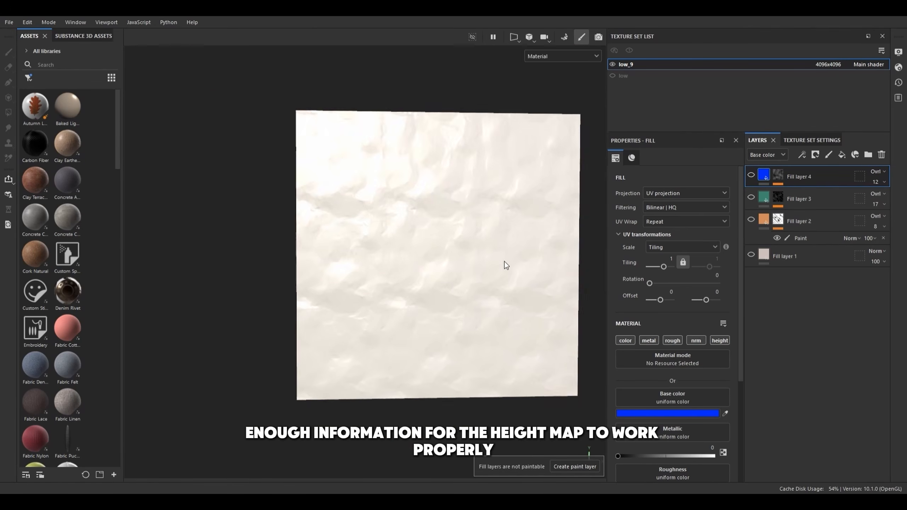
pyautogui.scroll(3, 505, 263)
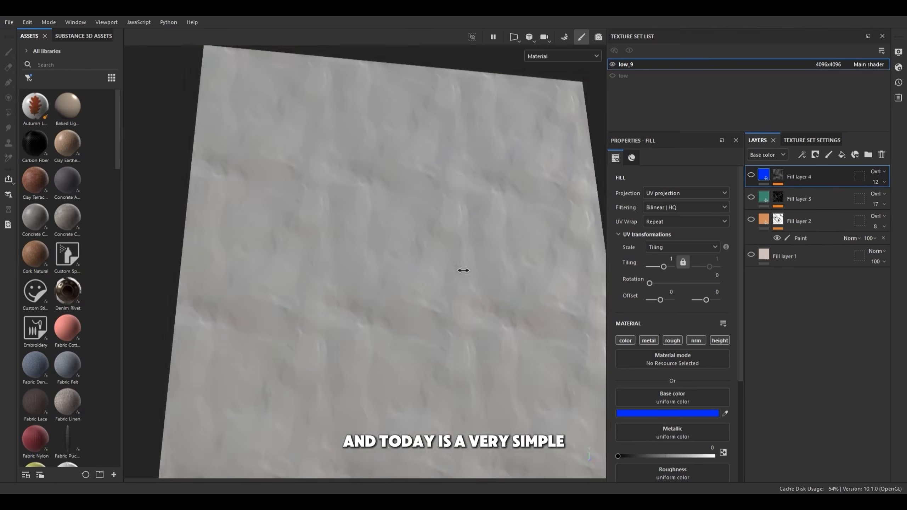
# Step: Examine the rock plane's base surface under different light angles and check the fill material's roughness setting
pyautogui.keyDown('shift'); pyautogui.moveTo(461, 270); pyautogui.dragTo(445, 265, button='right'); pyautogui.keyUp('shift')
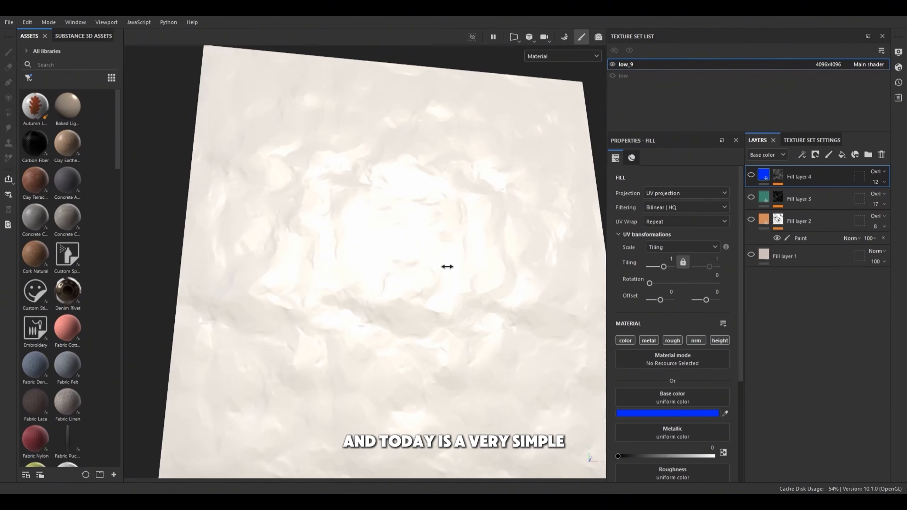
pyautogui.scroll(-3, 445, 265)
pyautogui.scroll(2, 436, 283)
pyautogui.keyDown('alt'); pyautogui.moveTo(441, 278); pyautogui.dragTo(581, 257); pyautogui.keyUp('alt')
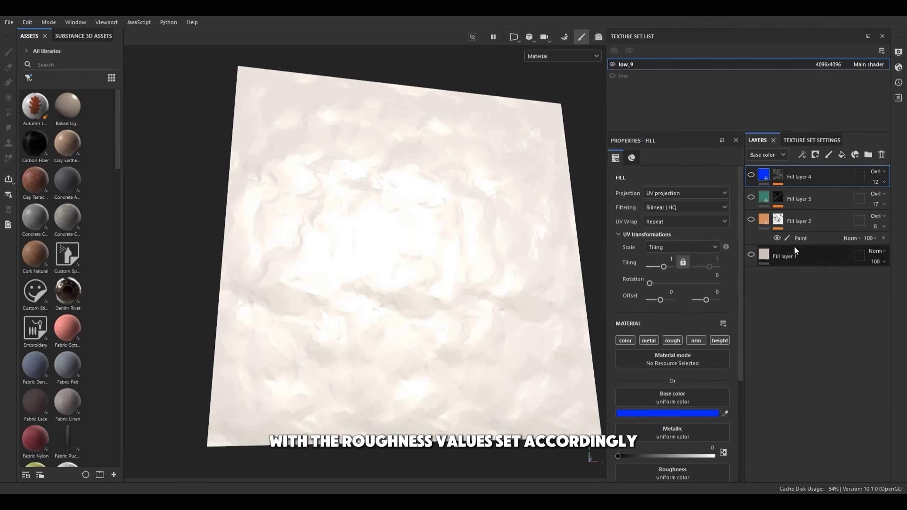
pyautogui.keyDown('alt'); pyautogui.moveTo(478, 303); pyautogui.dragTo(453, 327); pyautogui.keyUp('alt')
pyautogui.moveTo(454, 327)
pyautogui.keyDown('shift'); pyautogui.mouseDown(button='right')
pyautogui.moveTo(500, 328)
pyautogui.moveTo(460, 334)
pyautogui.moveTo(468, 336)
pyautogui.mouseUp(button='right'); pyautogui.keyUp('shift')
pyautogui.scroll(2, 469, 330)
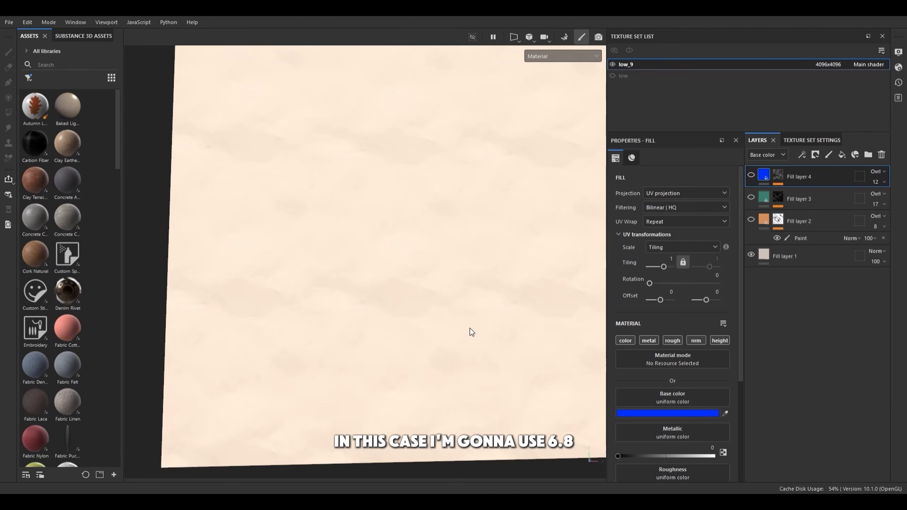
pyautogui.scroll(-4, 710, 343)
pyautogui.scroll(-3, 393, 250)
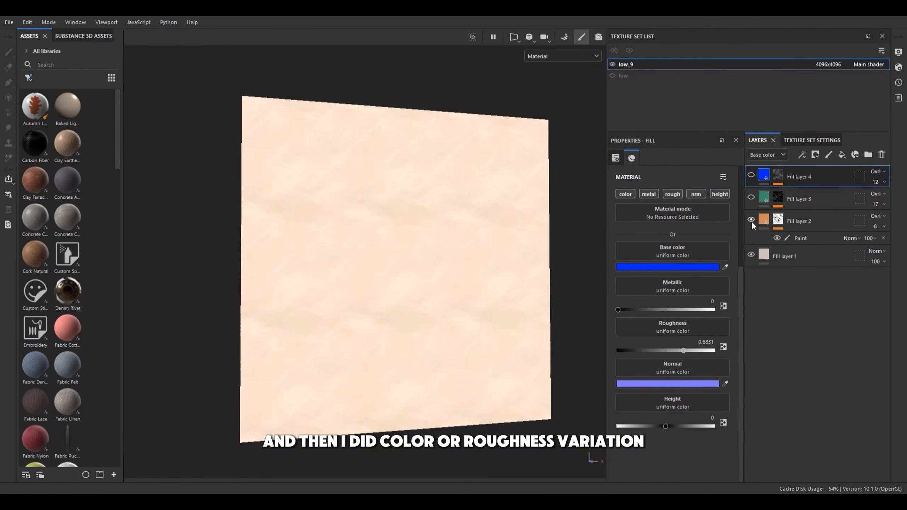
# Step: Inspect Fill layer 2's color variation on the plane and view its painted stroke mask on its own
pyautogui.keyDown('alt'); pyautogui.moveTo(584, 245); pyautogui.dragTo(889, 244, button='right'); pyautogui.keyUp('alt')
pyautogui.click(809, 237)
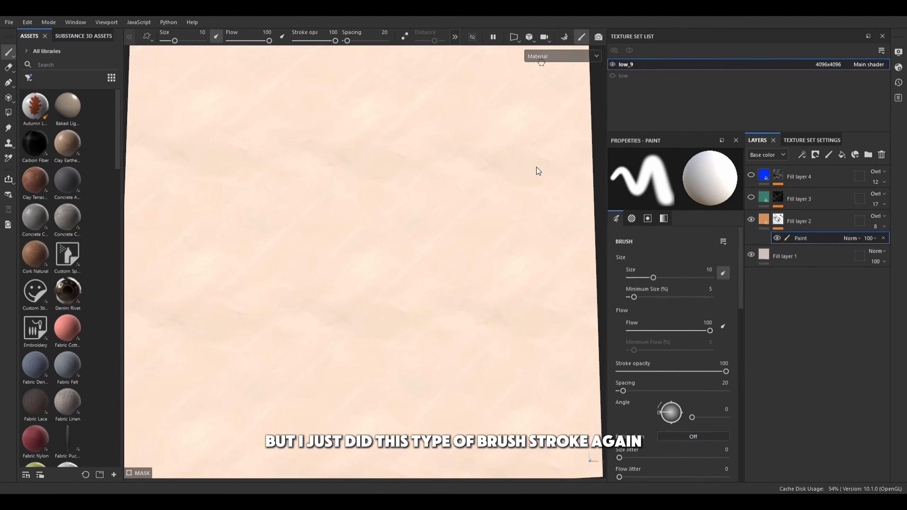
pyautogui.click(552, 155)
pyautogui.keyDown('alt'); pyautogui.moveTo(456, 225); pyautogui.dragTo(314, 157, button='right'); pyautogui.keyUp('alt')
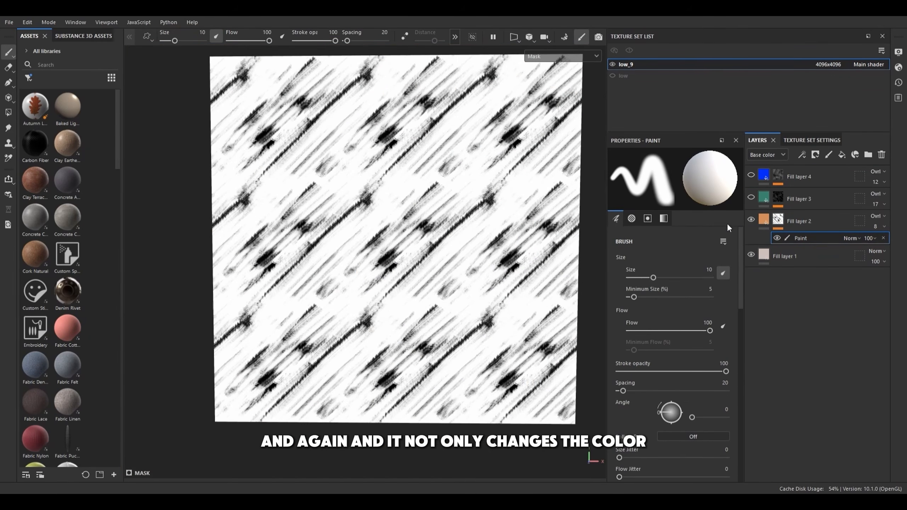
# Step: Show Fill layer 3, select its mask and review the speckles in the Roughness channel view
pyautogui.click(756, 201)
pyautogui.click(782, 199)
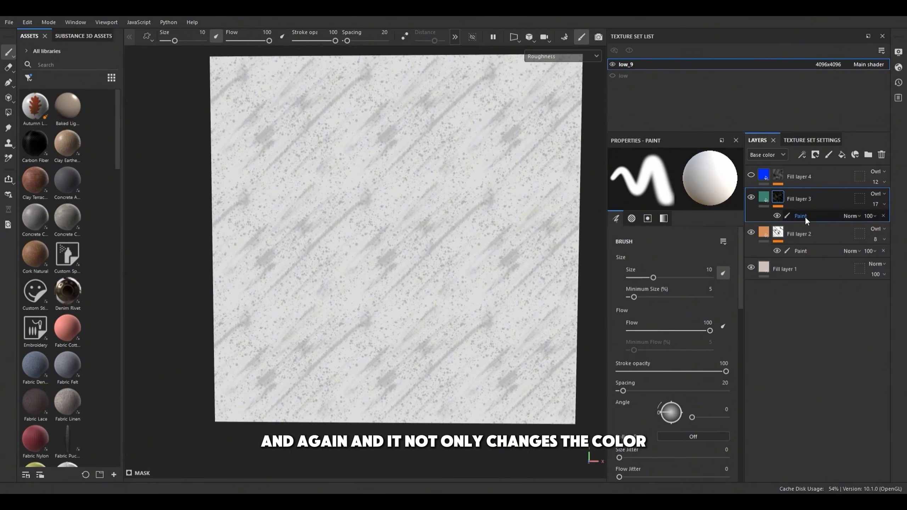
pyautogui.keyDown('alt'); pyautogui.moveTo(495, 206); pyautogui.dragTo(499, 203); pyautogui.keyUp('alt')
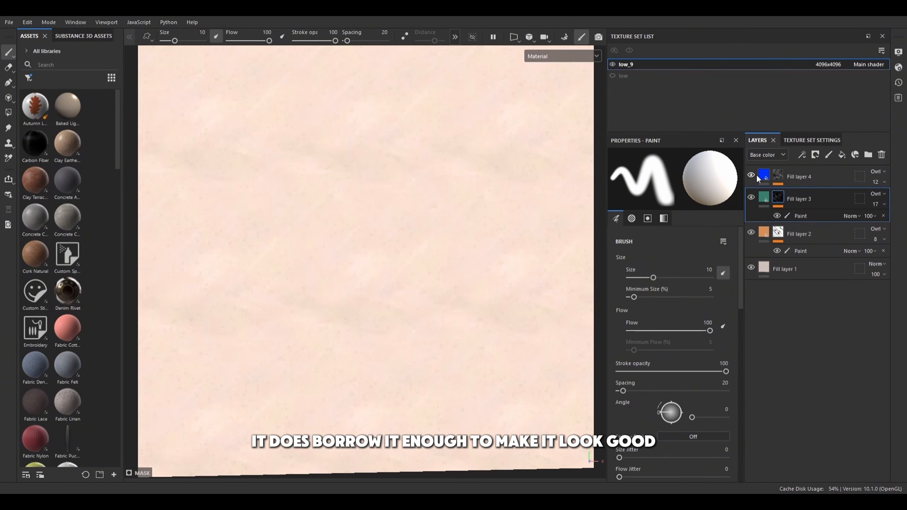
# Step: Examine the combined fill layers on the plane in Material view at several distances, tilts and light angles
pyautogui.scroll(-3, 532, 188)
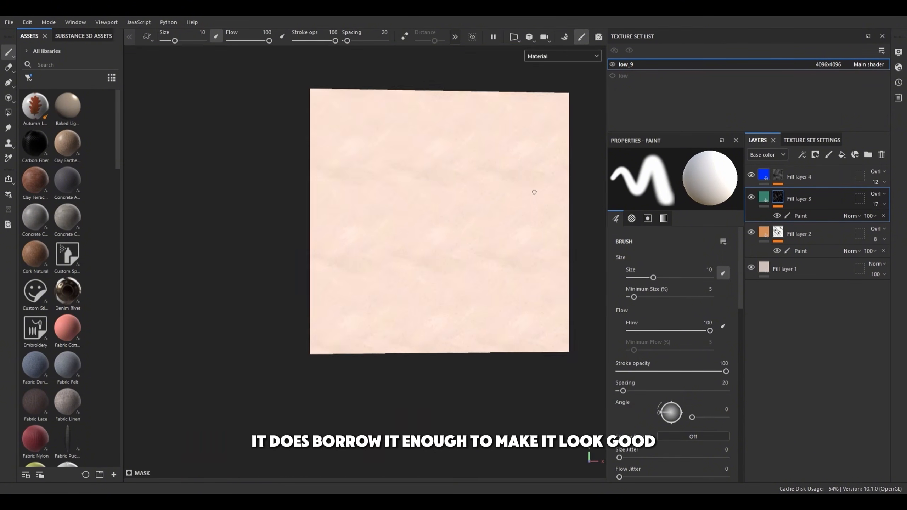
pyautogui.keyDown('alt'); pyautogui.moveTo(532, 188); pyautogui.dragTo(530, 289); pyautogui.keyUp('alt')
pyautogui.scroll(5, 498, 216)
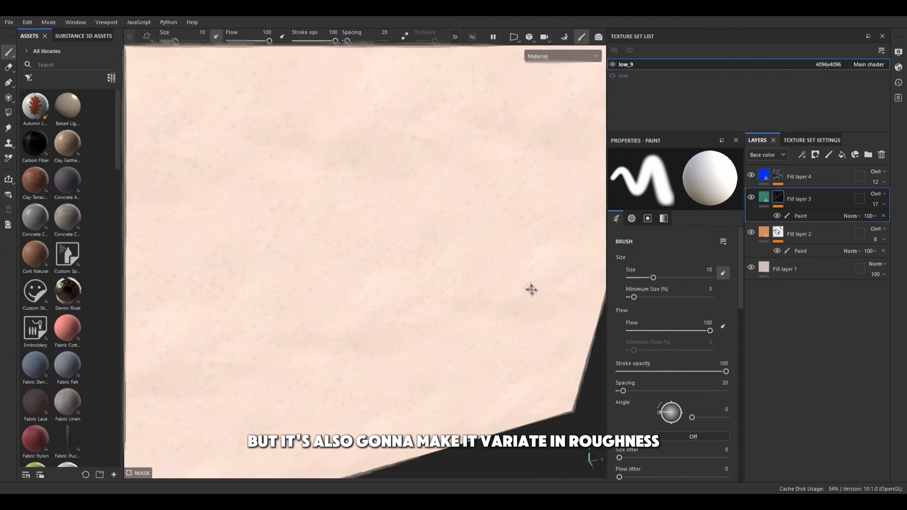
pyautogui.keyDown('alt'); pyautogui.moveTo(511, 211); pyautogui.dragTo(494, 187); pyautogui.keyUp('alt')
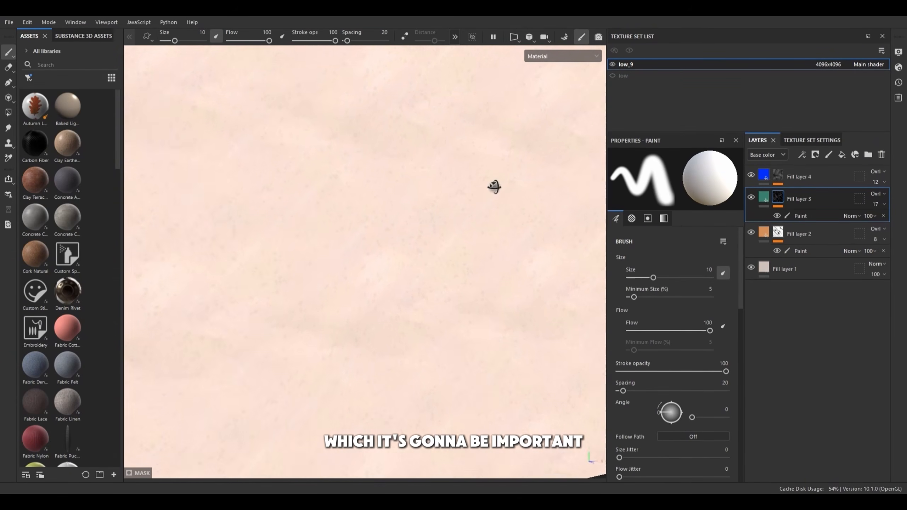
pyautogui.scroll(-5, 504, 184)
pyautogui.keyDown('shift'); pyautogui.moveTo(504, 185); pyautogui.dragTo(523, 204, button='right'); pyautogui.keyUp('shift')
pyautogui.scroll(-2, 519, 197)
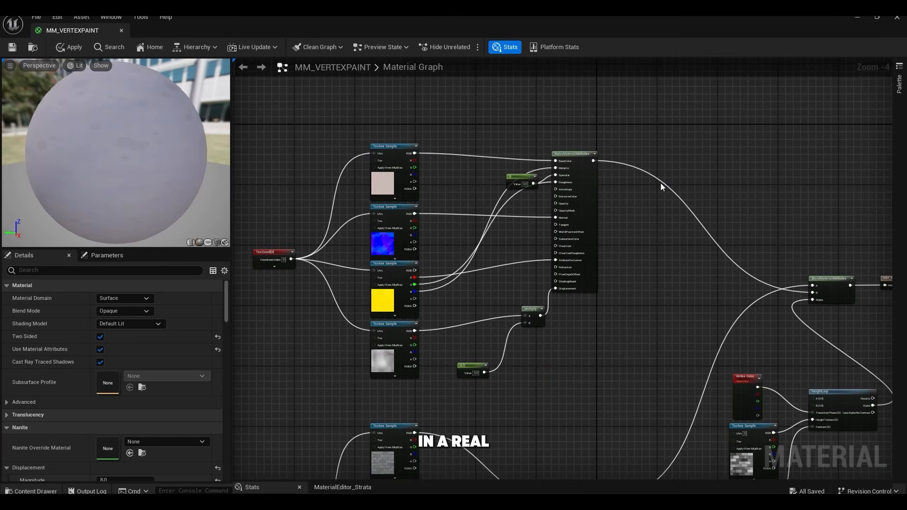
# Step: Switch to the MM_VERTEXPAINT material graph in Unreal Engine and examine the plaster Texture Sample nodes feeding MakeMaterialAttributes
pyautogui.scroll(2, 679, 175)
pyautogui.scroll(-3, 400, 282)
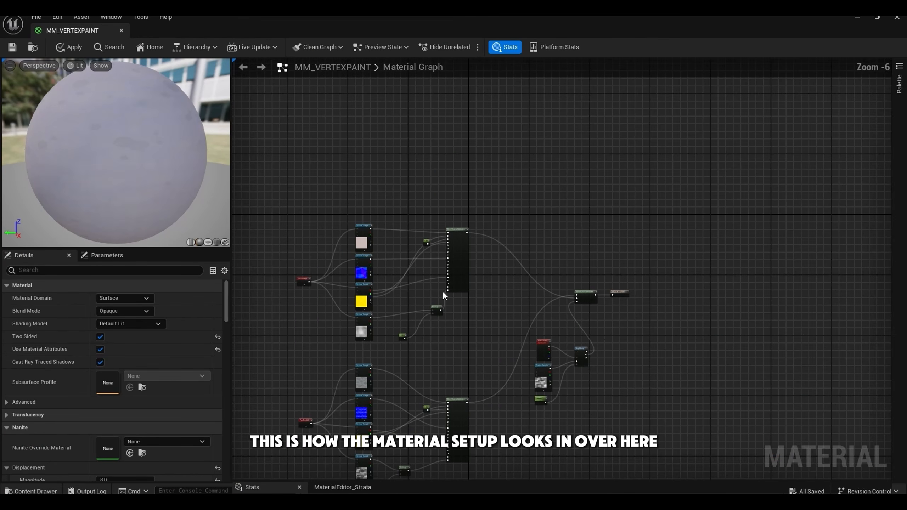
pyautogui.moveTo(493, 313); pyautogui.dragTo(605, 351, button='right')
pyautogui.scroll(2, 511, 263)
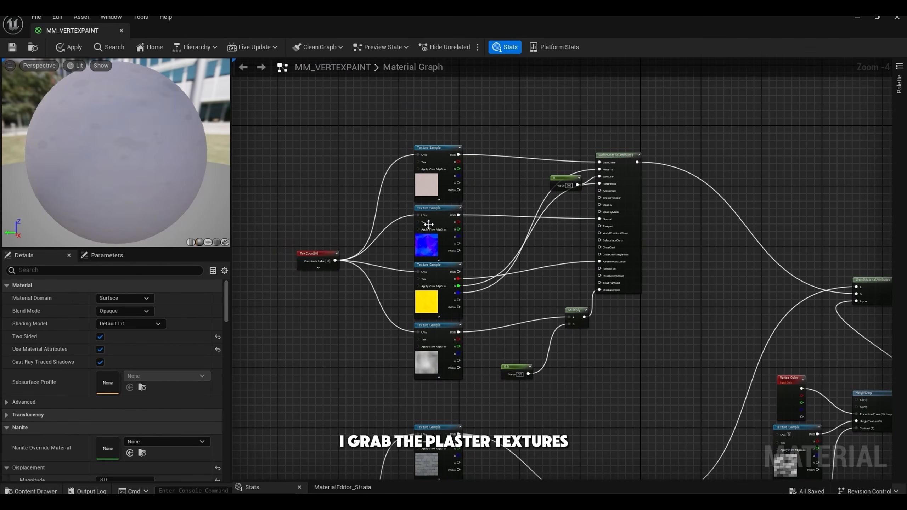
pyautogui.moveTo(349, 218); pyautogui.dragTo(394, 230, button='right')
pyautogui.scroll(3, 421, 211)
pyautogui.moveTo(480, 150); pyautogui.dragTo(506, 474)
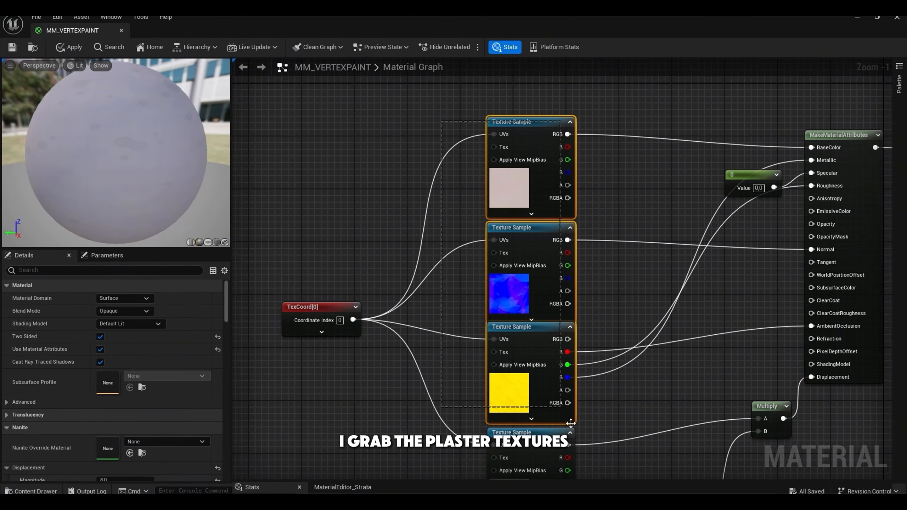
pyautogui.moveTo(413, 347); pyautogui.dragTo(508, 431)
pyautogui.click(499, 380)
# Step: Examine the brick Texture Sample nodes, then follow both material branches to the BlendMaterialAttributes node
pyautogui.moveTo(499, 381); pyautogui.dragTo(531, 320, button='right')
pyautogui.scroll(-2, 389, 454)
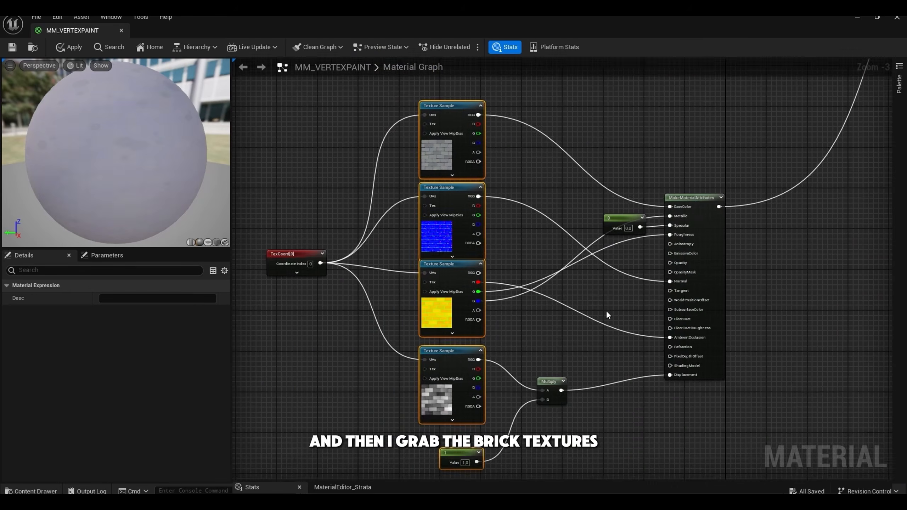
pyautogui.moveTo(606, 310); pyautogui.dragTo(639, 310, button='right')
pyautogui.scroll(1, 590, 218)
pyautogui.moveTo(590, 218); pyautogui.dragTo(303, 381, button='right')
pyautogui.click(605, 175)
pyautogui.moveTo(604, 177); pyautogui.dragTo(594, 83, button='right')
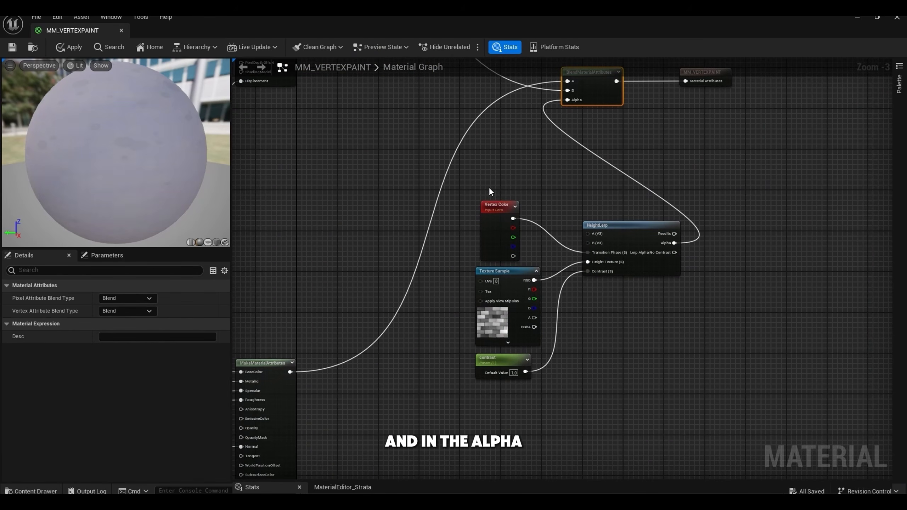
# Step: Examine how Vertex Color, the T_Brickythebrick_Height texture and the contrast parameter feed HeightLerp for the blend alpha
pyautogui.moveTo(473, 193); pyautogui.dragTo(664, 382)
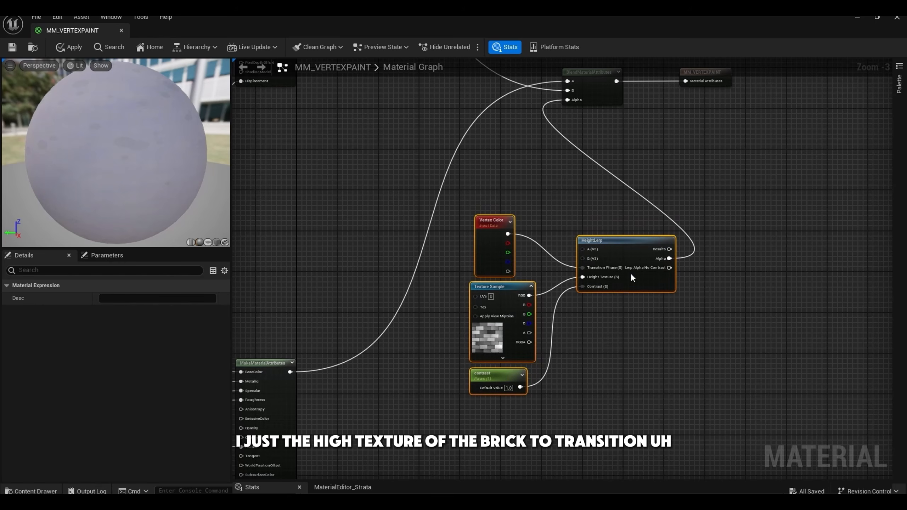
pyautogui.scroll(3, 534, 286)
pyautogui.moveTo(414, 257); pyautogui.dragTo(559, 356)
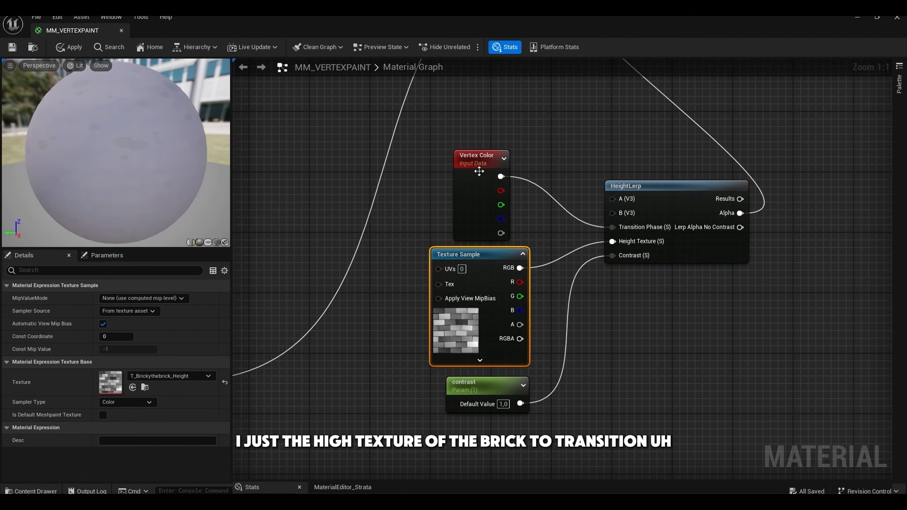
pyautogui.moveTo(463, 127); pyautogui.dragTo(510, 394)
pyautogui.scroll(-2, 455, 164)
pyautogui.moveTo(523, 128); pyautogui.dragTo(572, 213, button='right')
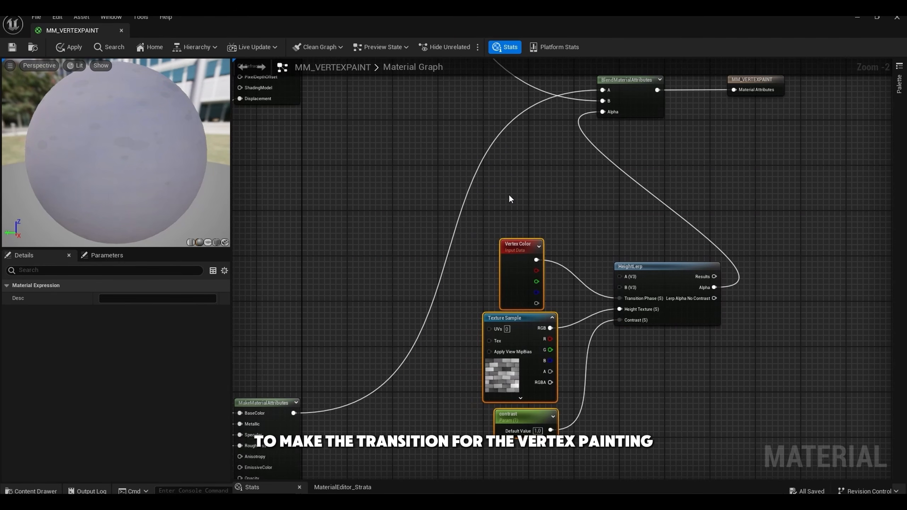
pyautogui.moveTo(508, 195); pyautogui.dragTo(509, 64, button='right')
pyautogui.moveTo(474, 77); pyautogui.dragTo(678, 294)
pyautogui.moveTo(649, 303); pyautogui.dragTo(651, 350, button='right')
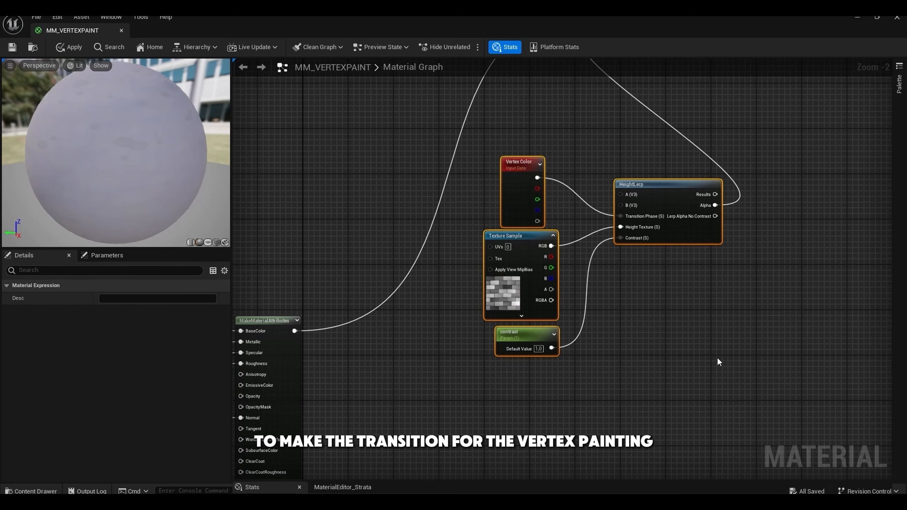
pyautogui.moveTo(517, 115); pyautogui.dragTo(528, 183, button='right')
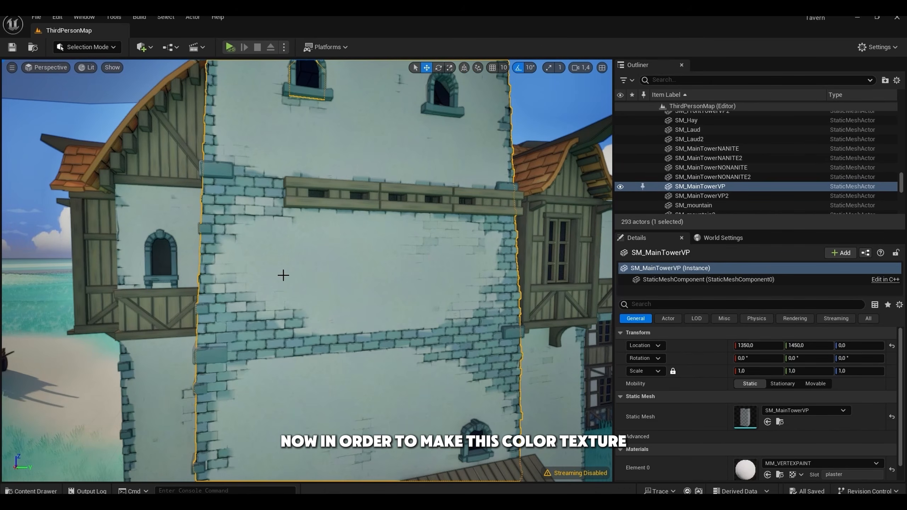
# Step: Switch to the ThirdPersonMap level, start Paint Vertex Colors on SM_MainTowerVP in Modeling Mode and limit the channel filter to R
pyautogui.moveTo(281, 274); pyautogui.dragTo(458, 335, button='right')
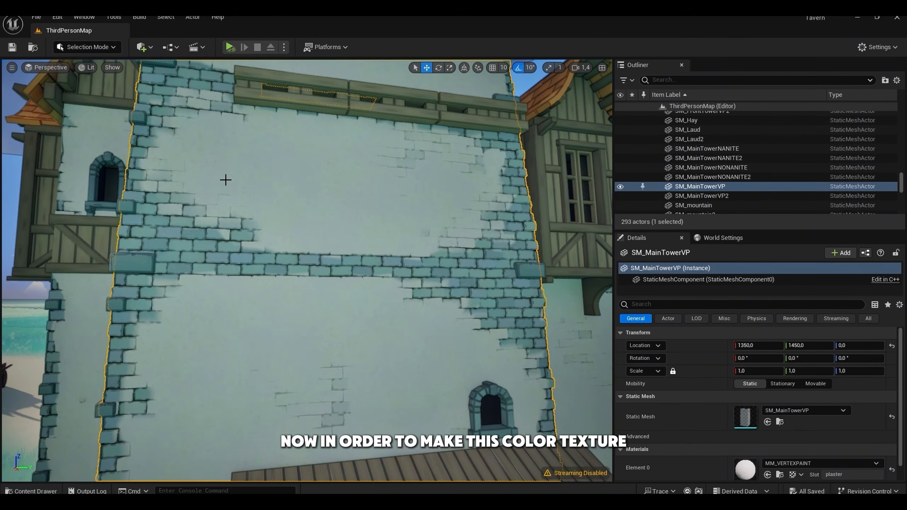
pyautogui.moveTo(222, 178); pyautogui.dragTo(238, 217, button='right')
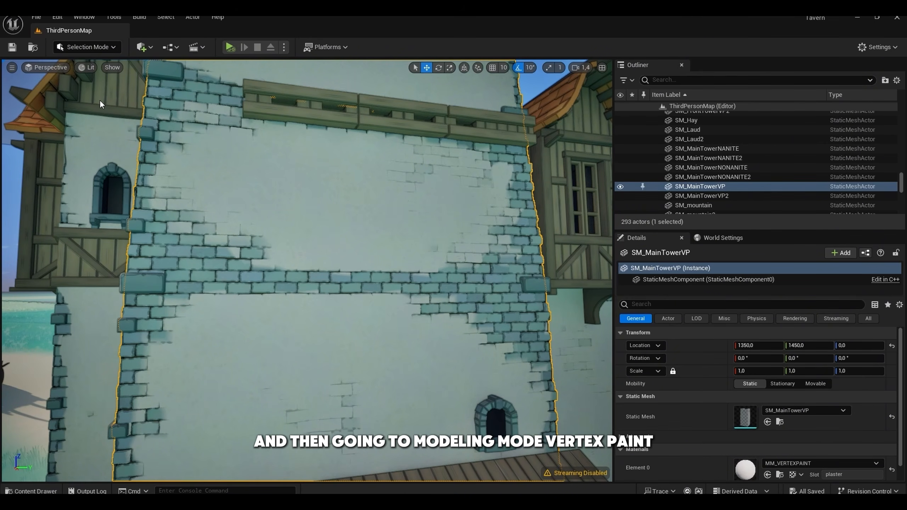
pyautogui.hotkey('shift', '5')
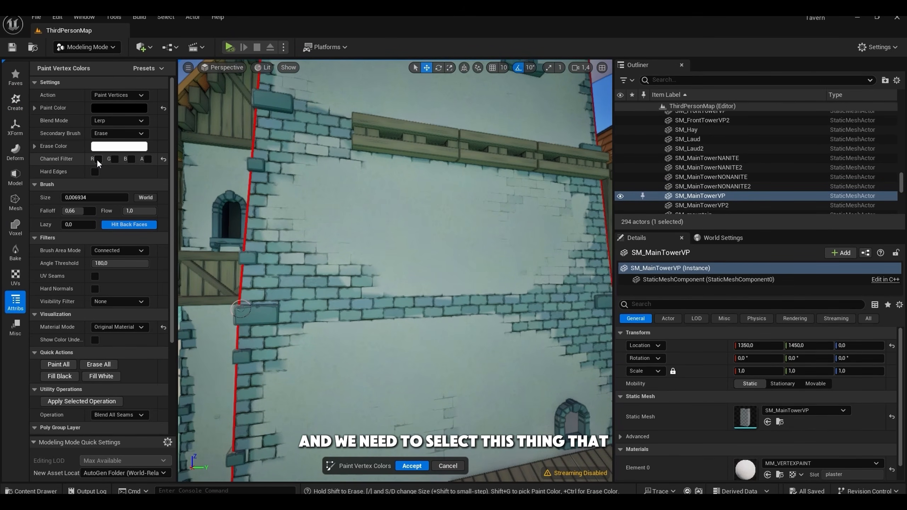
pyautogui.click(148, 160)
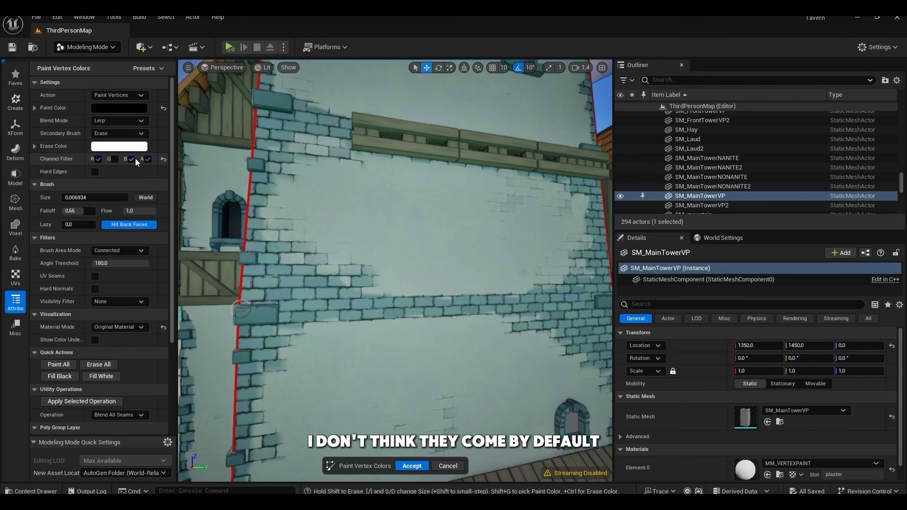
pyautogui.click(131, 160)
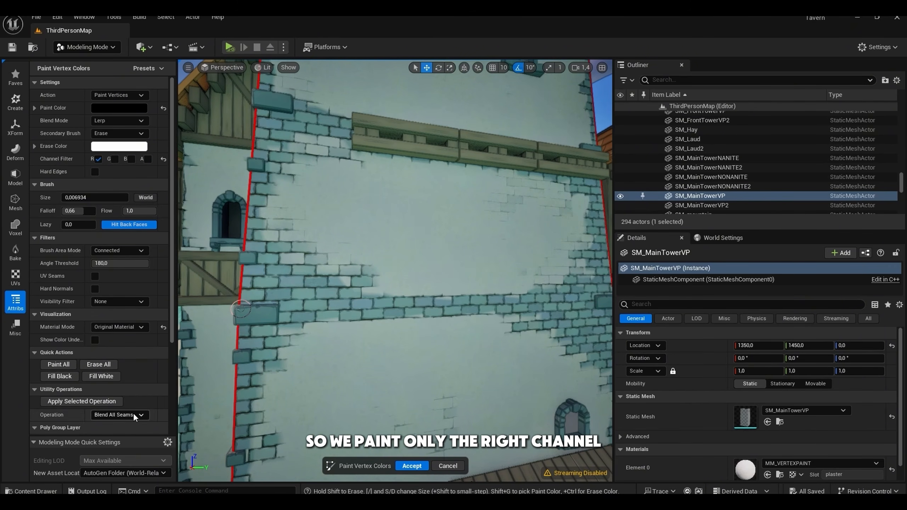
# Step: Preview the tower's painted vertices with the Lit Vertex Color material mode, then restore Original Material
pyautogui.click(114, 327)
pyautogui.click(120, 337)
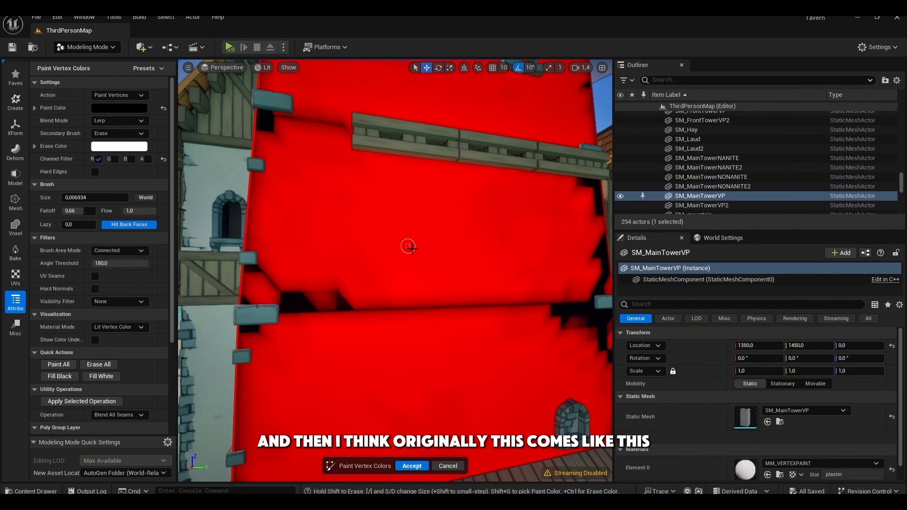
pyautogui.click(118, 327)
pyautogui.click(123, 365)
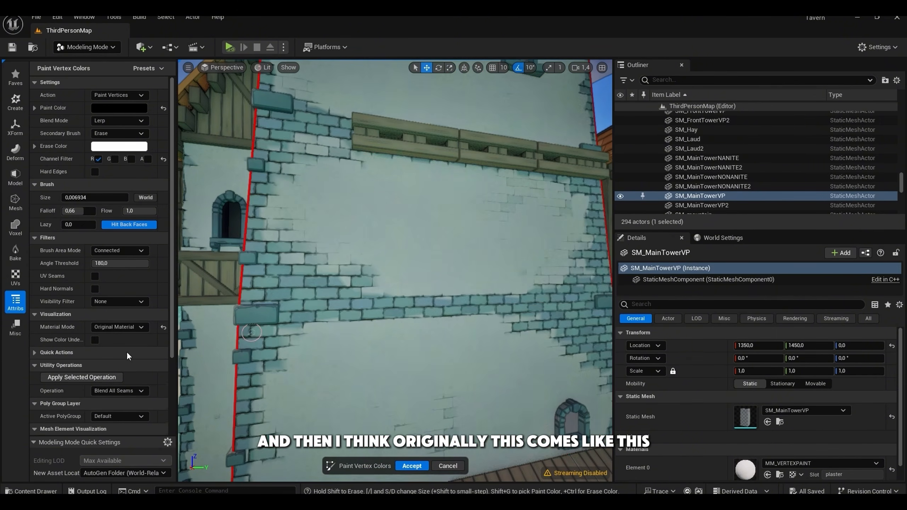
# Step: Paint a black vertex-color patch on the tower's plaster between the wooden beam and stone ledge, exposing bricks and extending it upward
pyautogui.scroll(3, 384, 268)
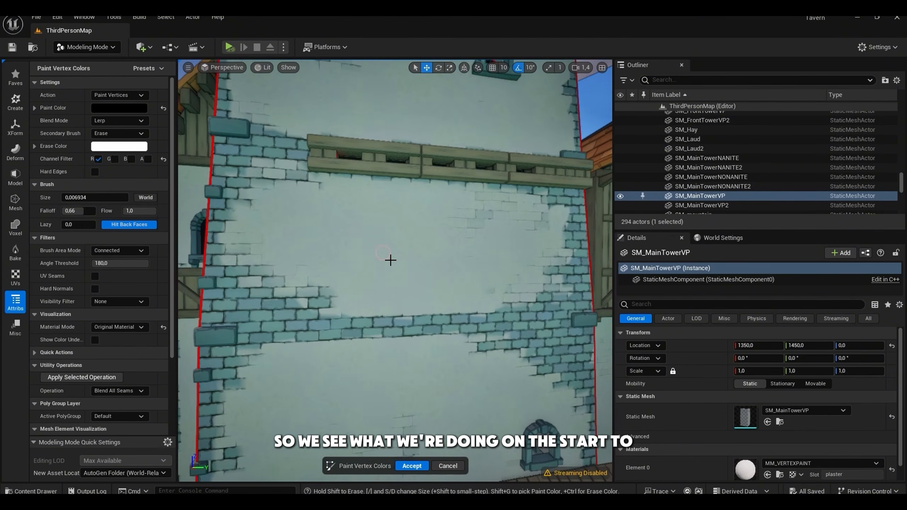
pyautogui.moveTo(410, 236)
pyautogui.mouseDown()
pyautogui.moveTo(392, 277)
pyautogui.moveTo(393, 268)
pyautogui.mouseUp()
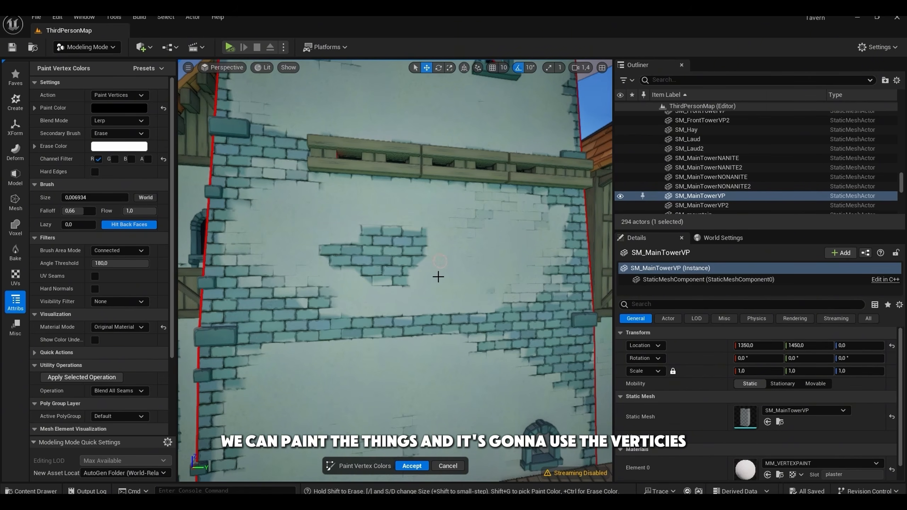
pyautogui.scroll(4, 409, 272)
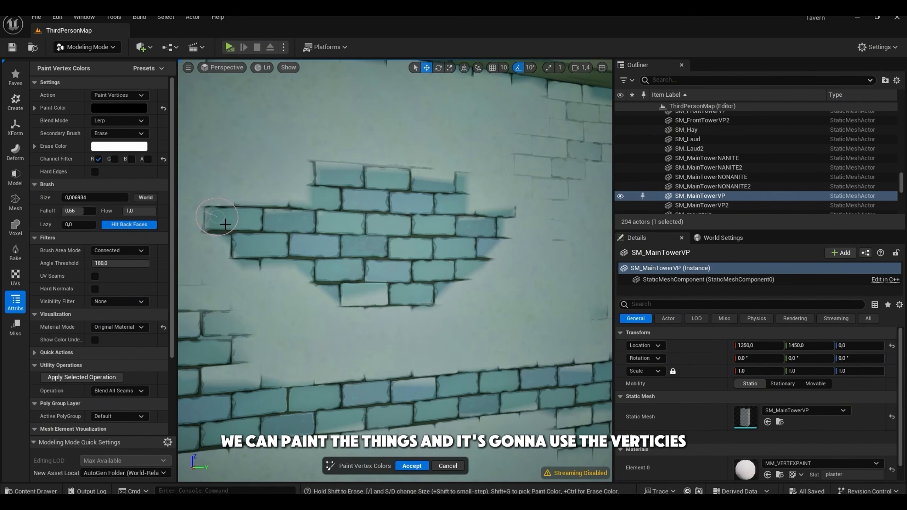
pyautogui.moveTo(299, 220); pyautogui.dragTo(257, 217)
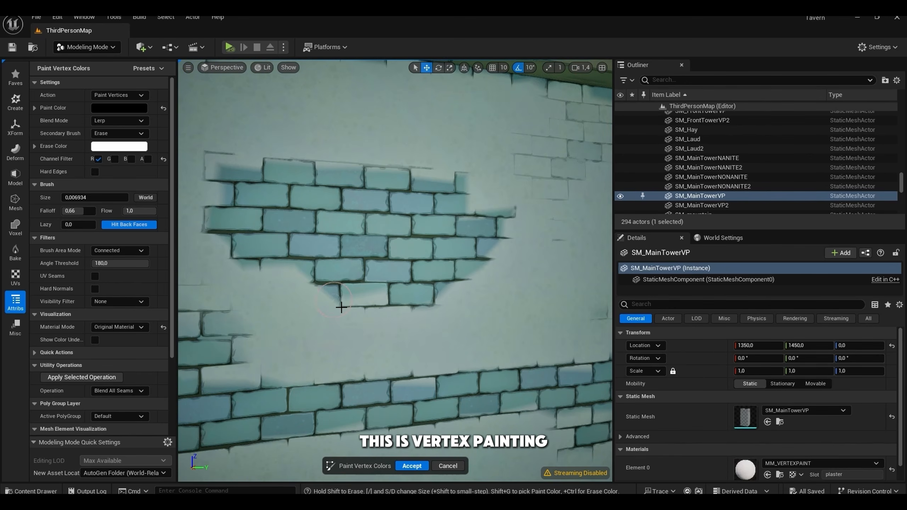
pyautogui.scroll(-4, 381, 290)
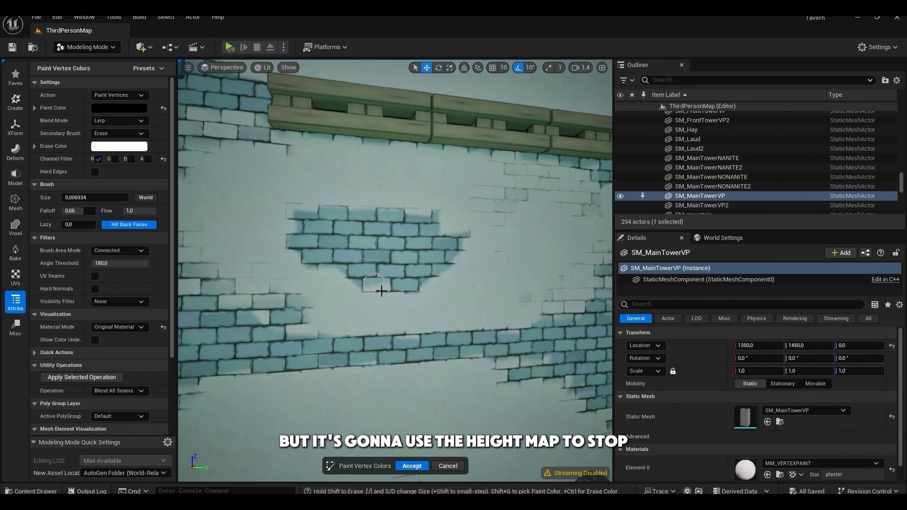
pyautogui.scroll(4, 371, 296)
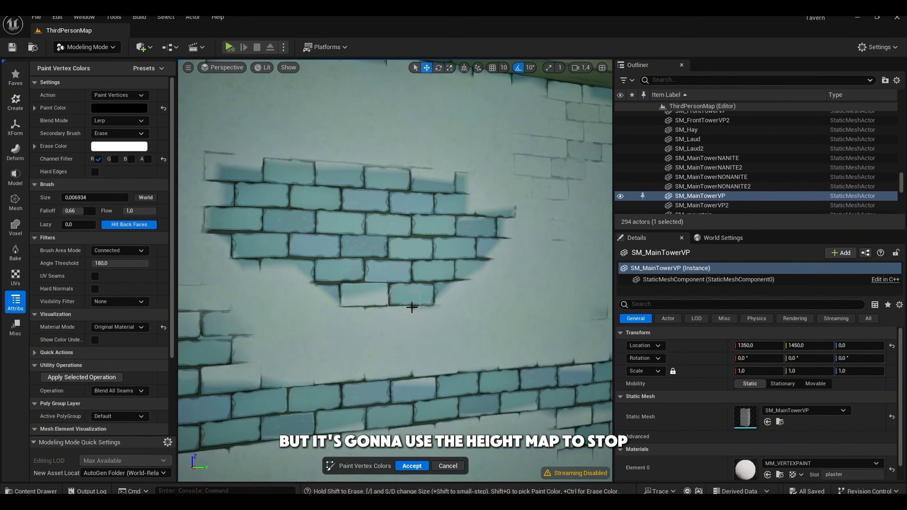
pyautogui.scroll(-4, 413, 314)
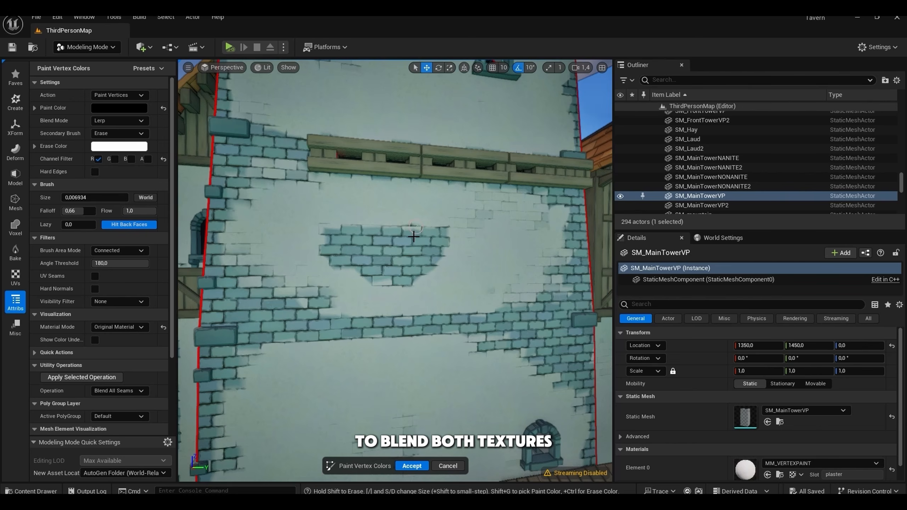
pyautogui.moveTo(413, 236); pyautogui.dragTo(402, 216)
pyautogui.moveTo(251, 233); pyautogui.dragTo(251, 201)
# Step: Change the paint color to light gray and brush fainter brick details below the ledge and beside the exposed brick patch
pyautogui.scroll(5, 387, 400)
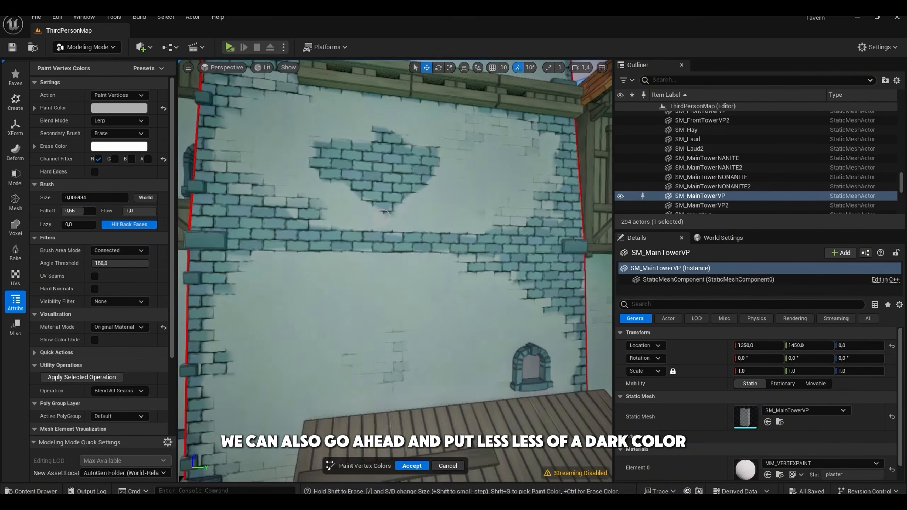
pyautogui.scroll(-5, 387, 370)
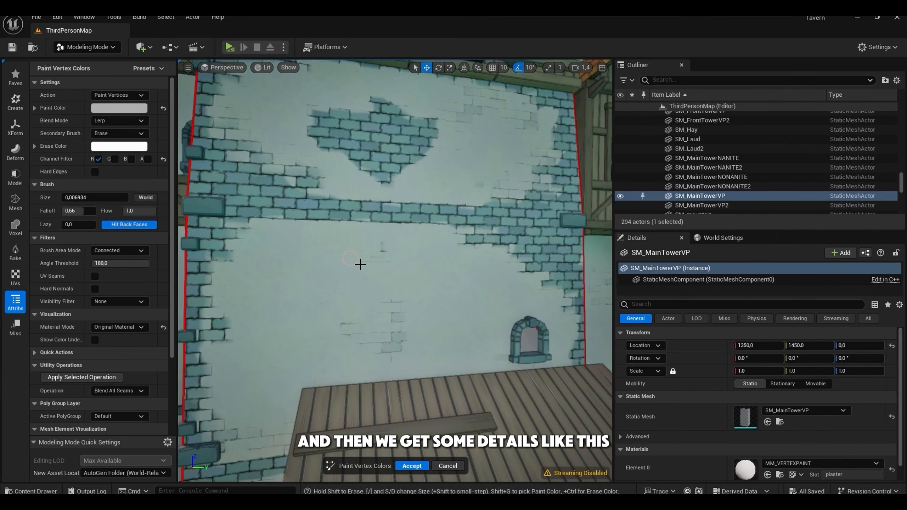
pyautogui.moveTo(362, 255)
pyautogui.mouseDown(button='right')
pyautogui.moveTo(483, 150)
pyautogui.moveTo(502, 192)
pyautogui.mouseUp(button='right')
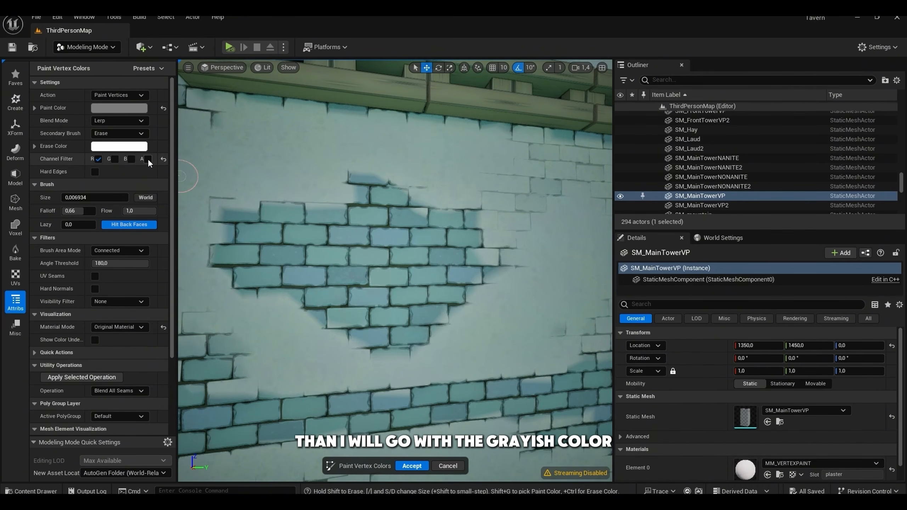
pyautogui.moveTo(414, 333); pyautogui.dragTo(556, 272)
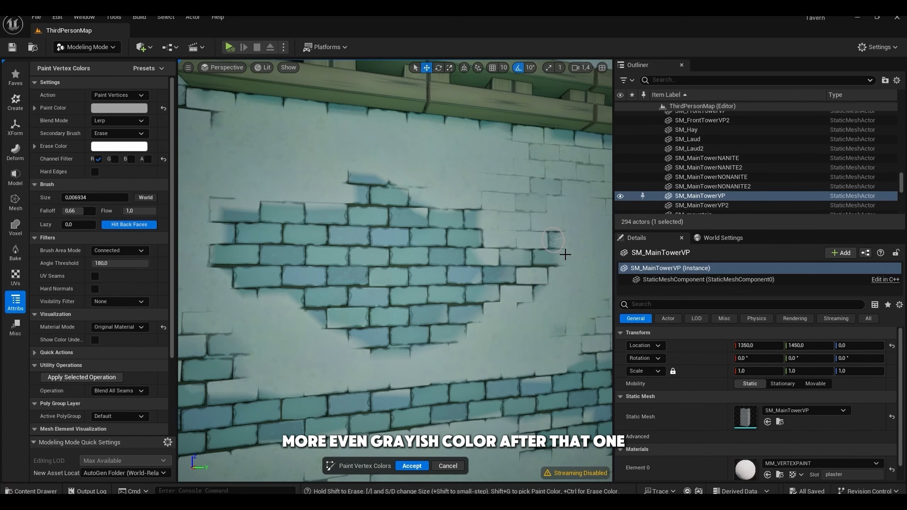